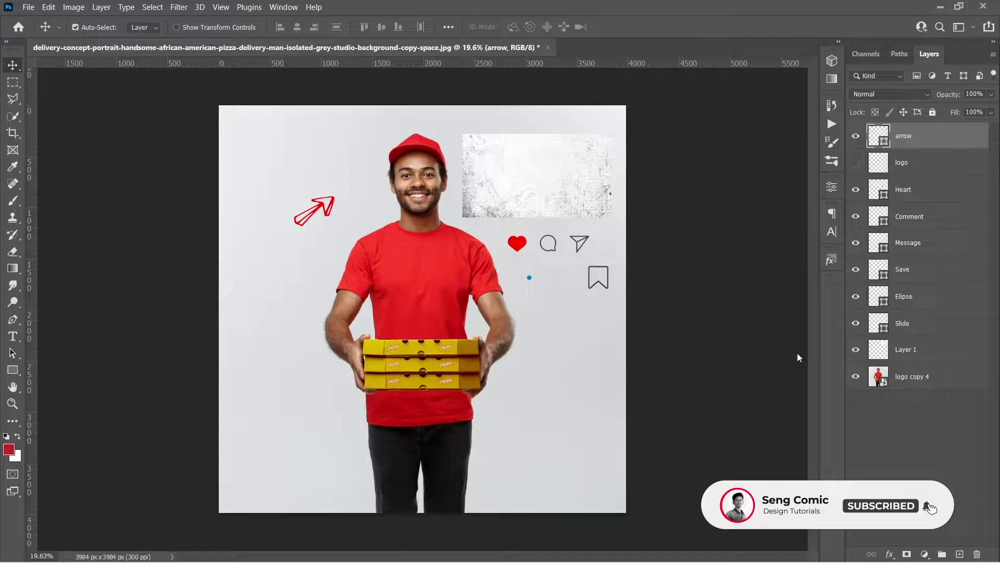
Create Untitled-1, a blank document 1080 px wide and 1080 px high at 72 ppi.
left_click(29, 7)
left_click(26, 18)
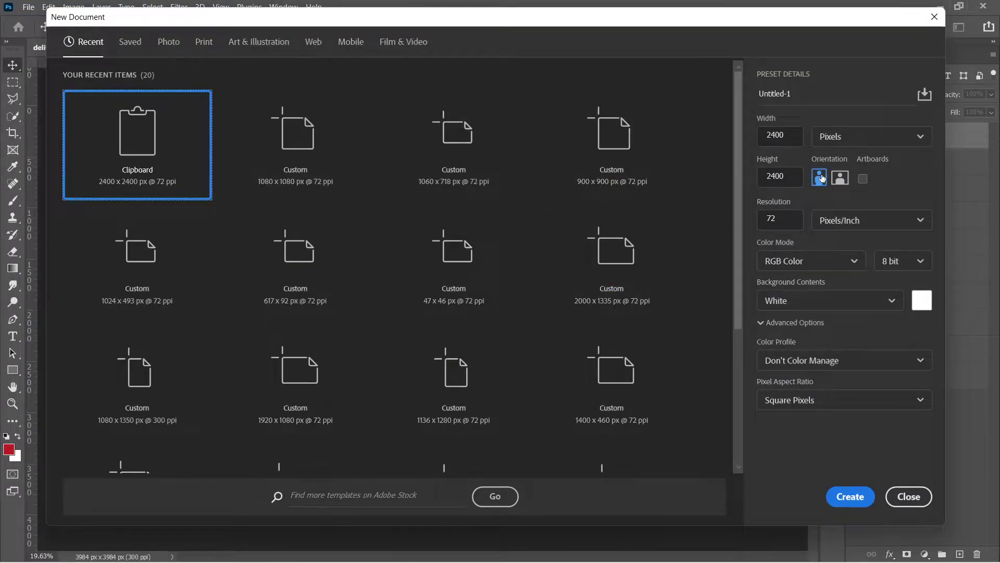
left_click_drag(788, 136, 761, 134)
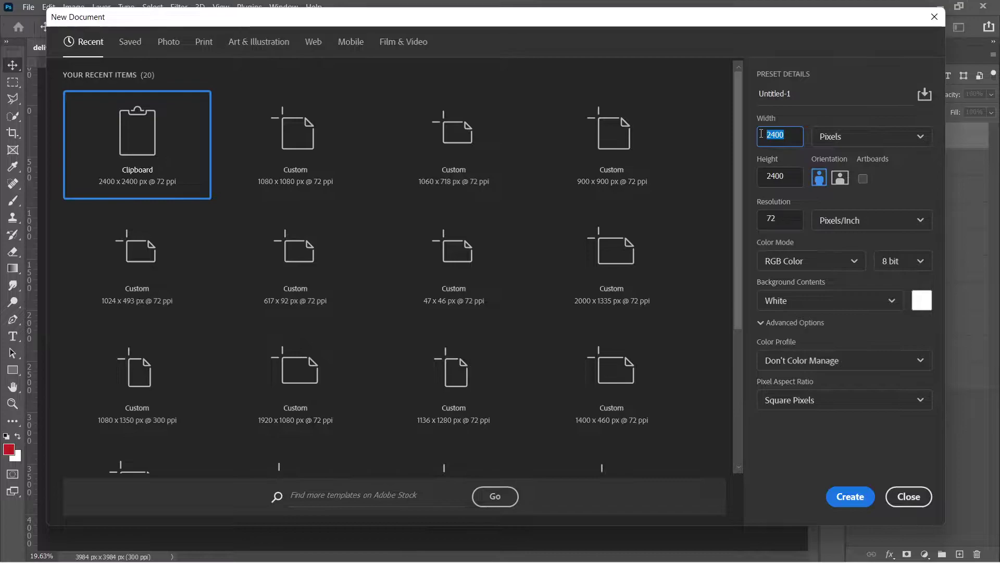
type("108")
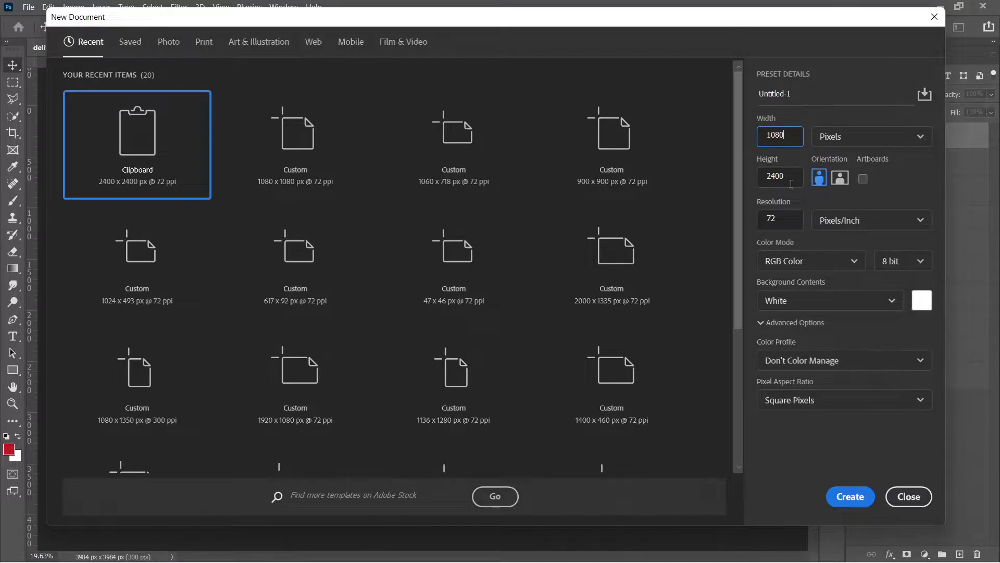
left_click_drag(791, 184, 764, 175)
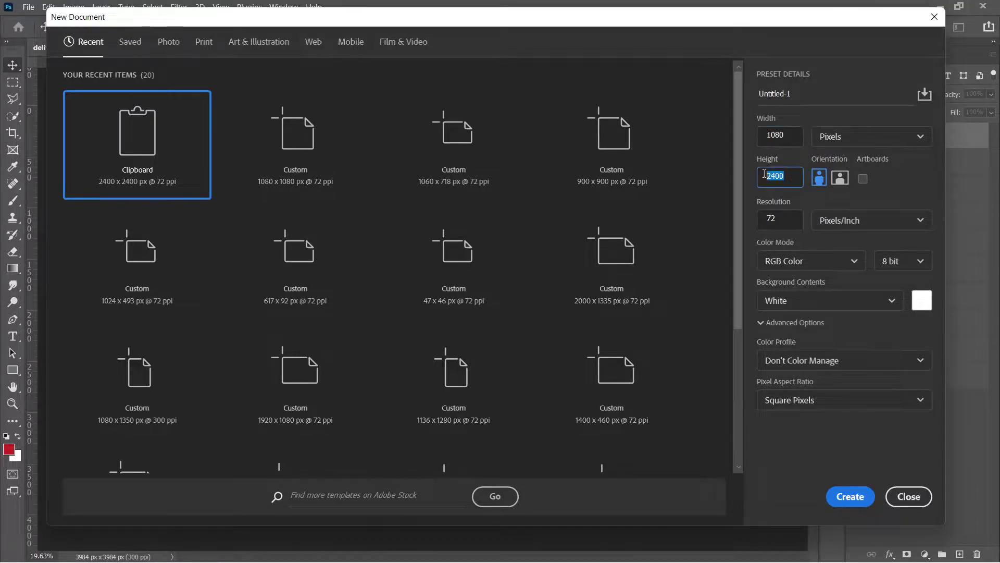
type("18")
double_click(769, 221)
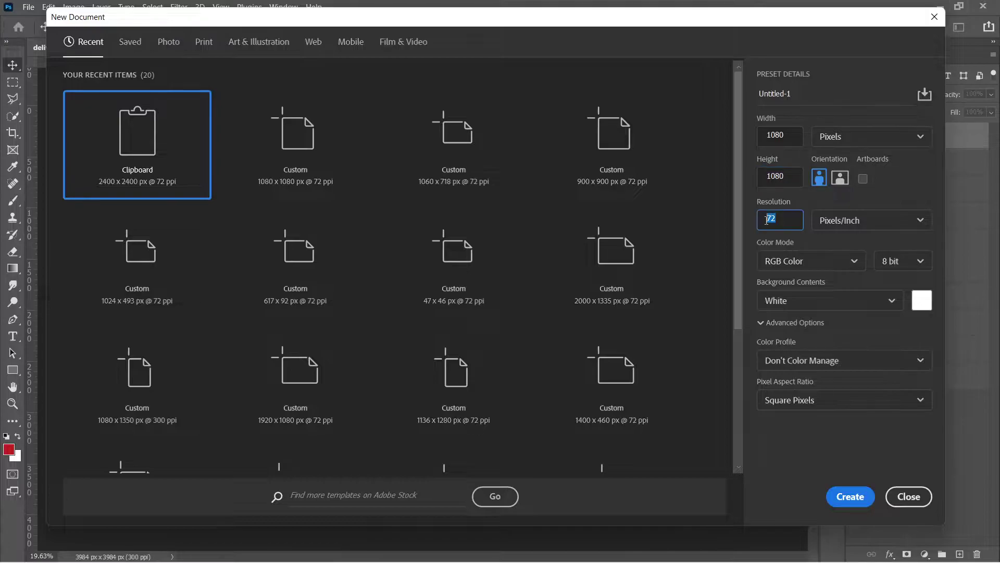
left_click(851, 494)
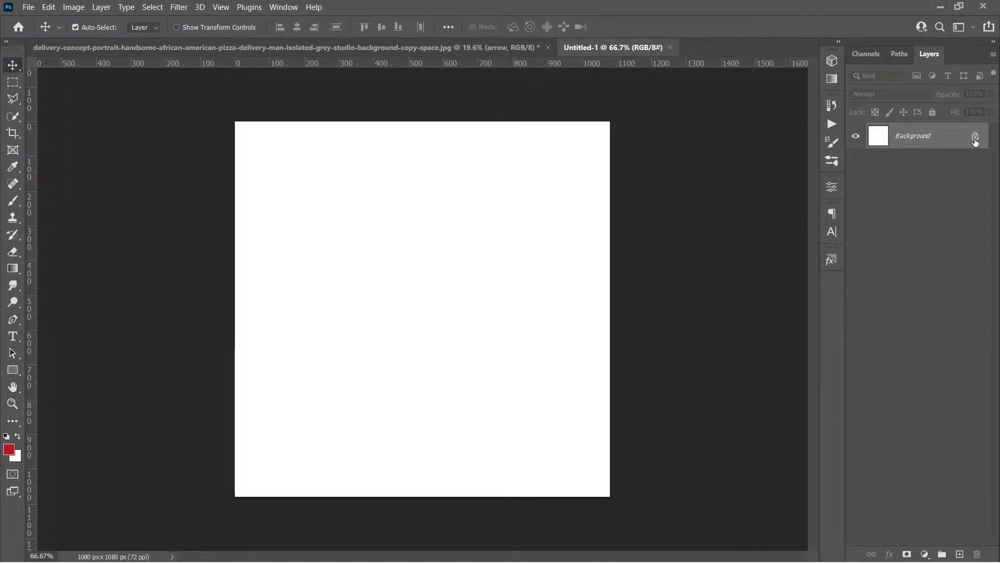
Unlock the Background layer and try a rectangular selection over the top of the canvas, then clear it.
left_click(975, 137)
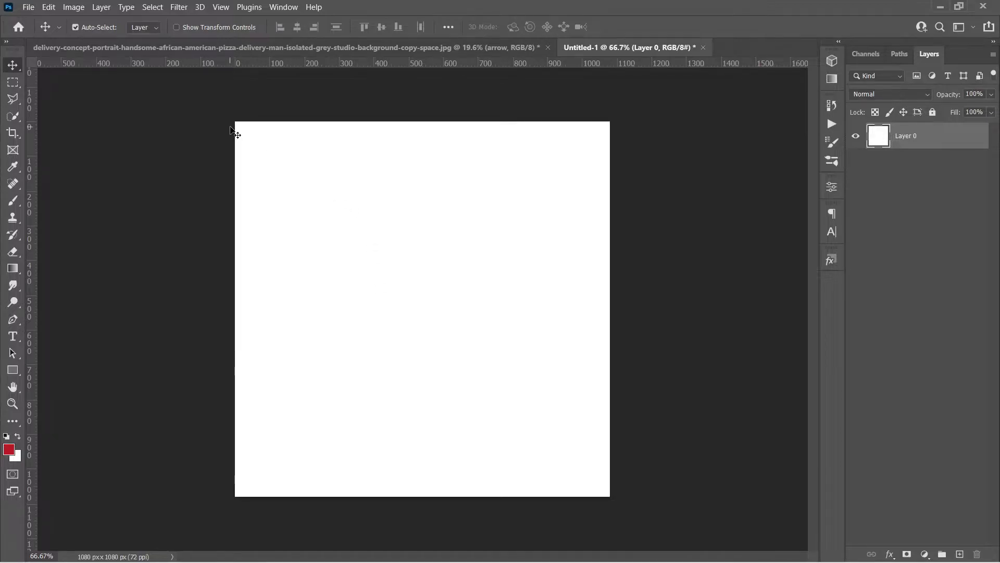
key("m")
left_click_drag(226, 108, 625, 363)
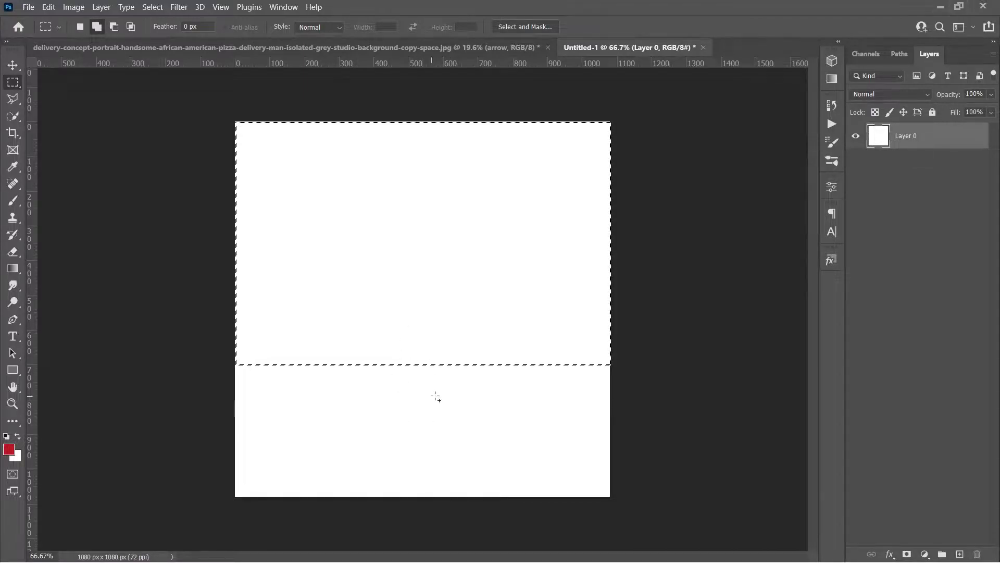
left_click(417, 374)
Show the rulers and drag a horizontal guide down to about 655 px.
key("ctrl+r")
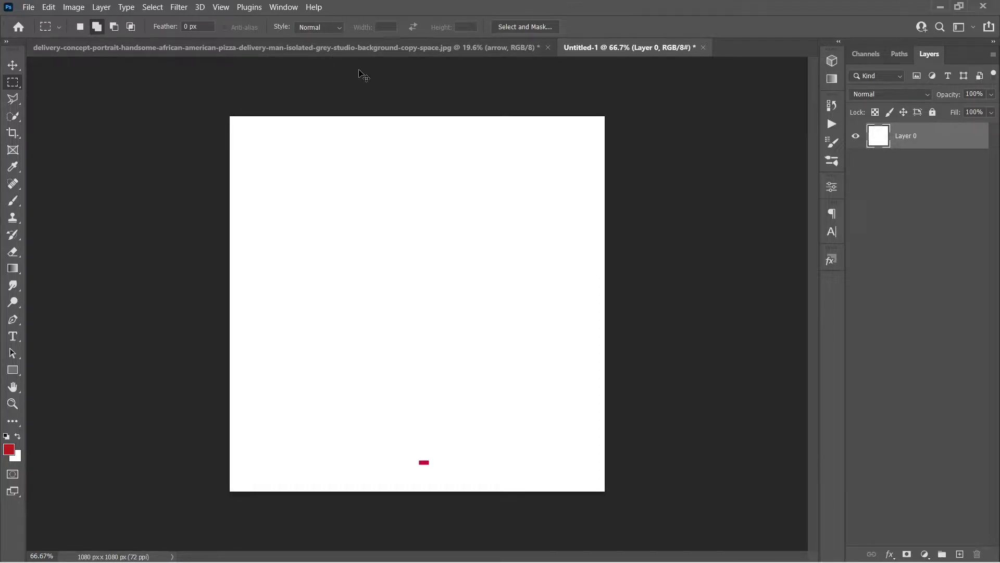
key("ctrl+r")
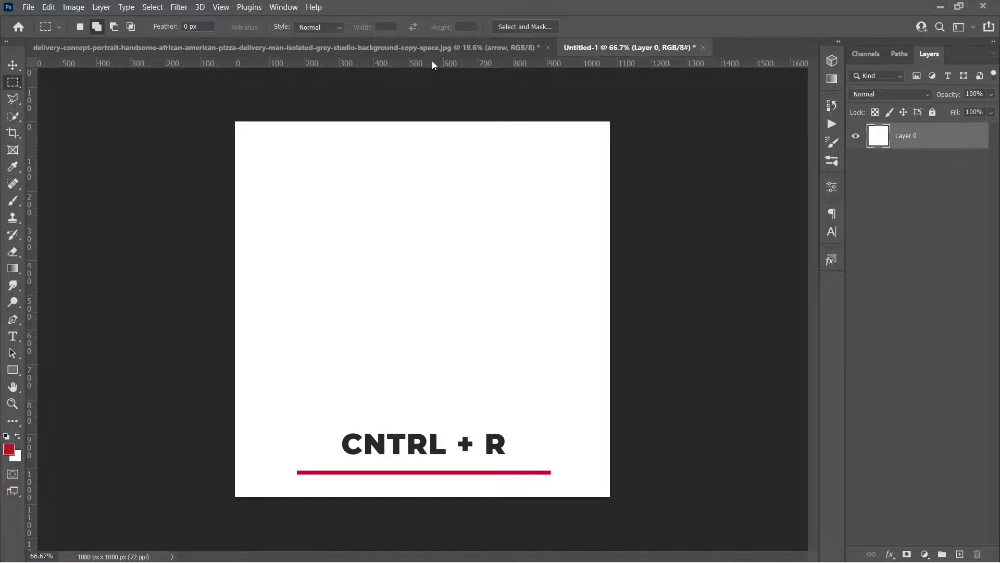
left_click_drag(432, 61, 469, 363)
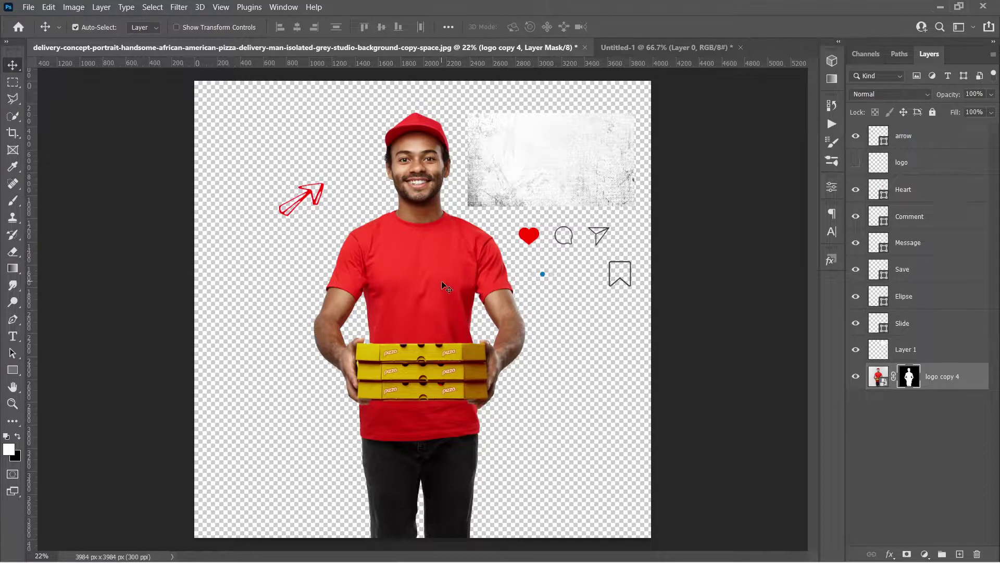
Bring the cut-out man layer into Untitled-1 and scale it down to about 28.6%.
left_click_drag(423, 310, 472, 257)
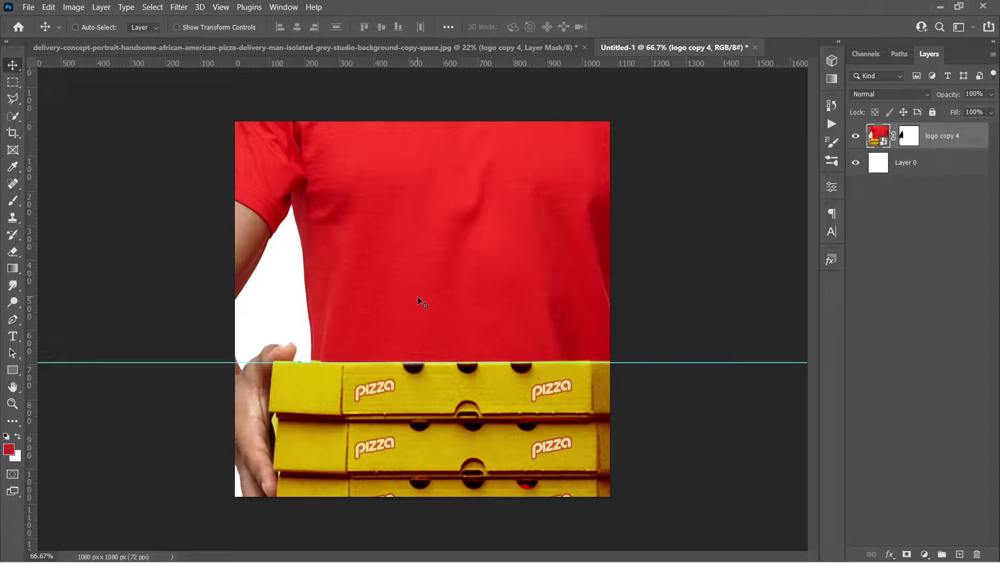
key("ctrl+t")
scroll(417, 296, "down", 5)
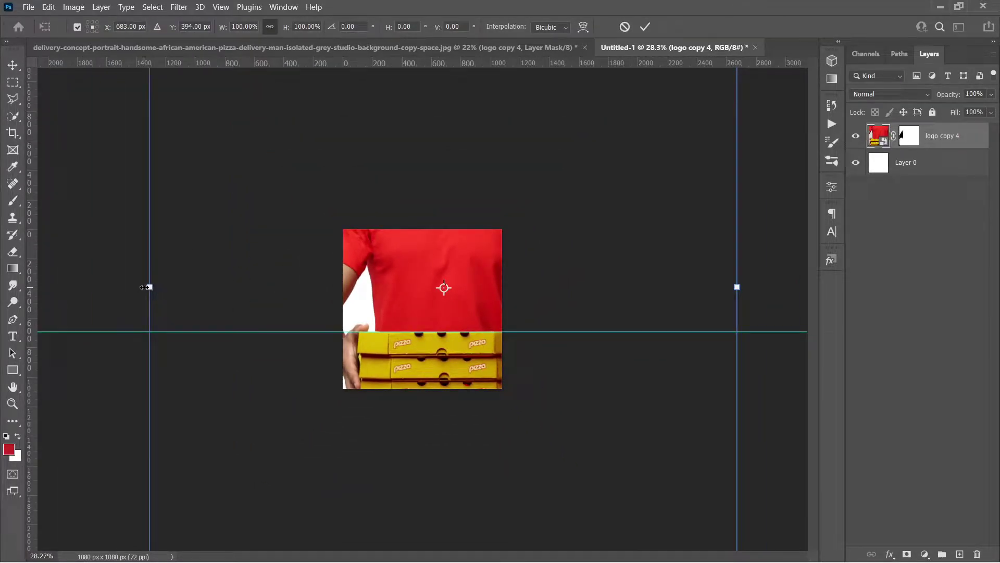
left_click_drag(145, 287, 356, 289)
scroll(422, 316, "up", 2)
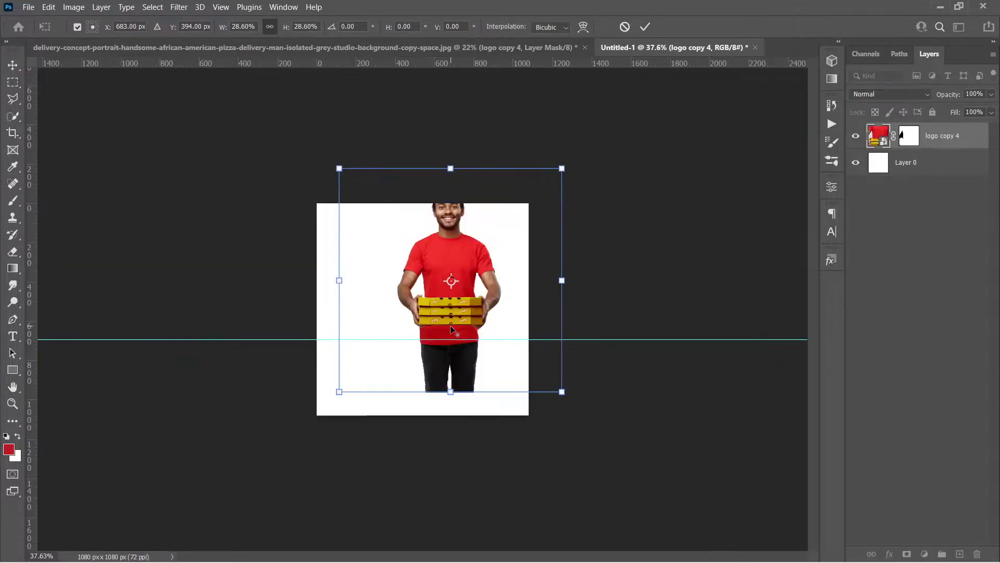
scroll(451, 328, "up", 4)
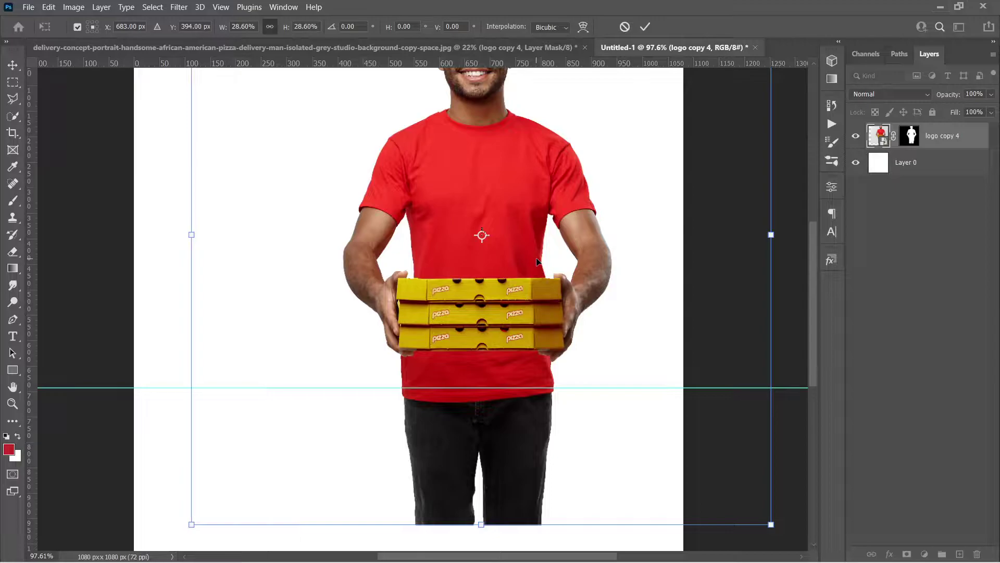
Move the man down and left, commit the transform, and nudge him to centre.
left_click_drag(544, 263, 481, 356)
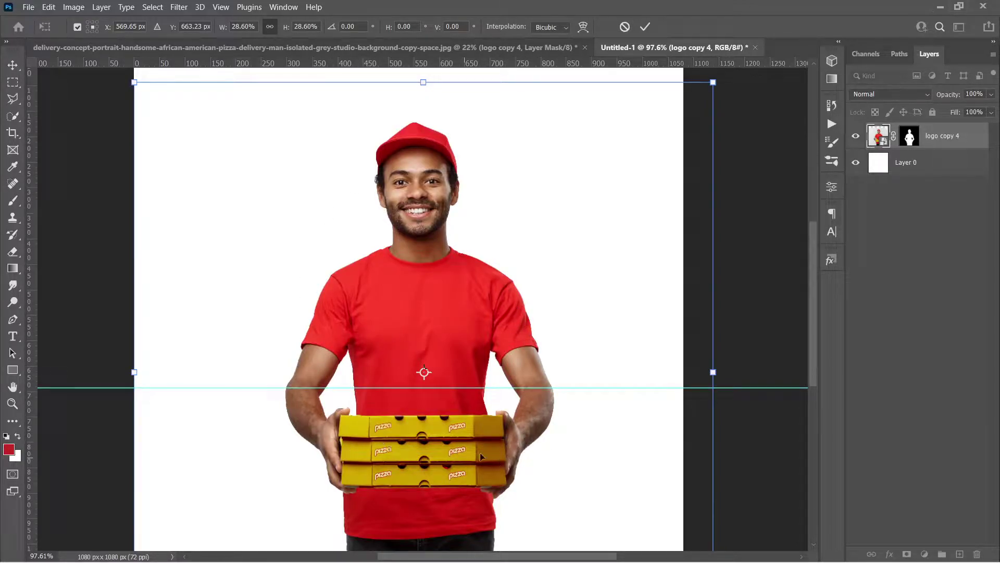
scroll(489, 505, "down", 2)
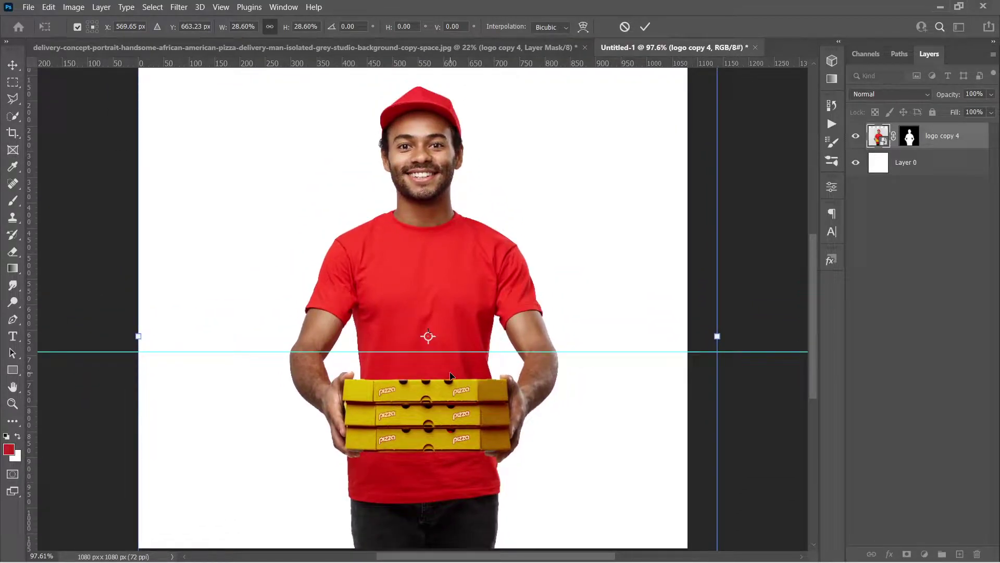
key("Return")
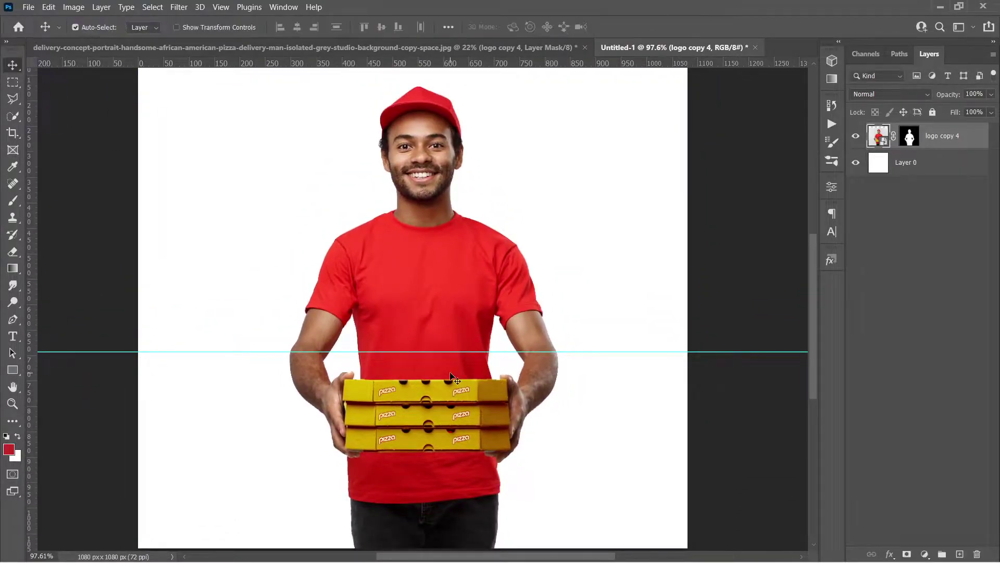
scroll(446, 339, "down", 2)
left_click_drag(454, 322, 450, 323)
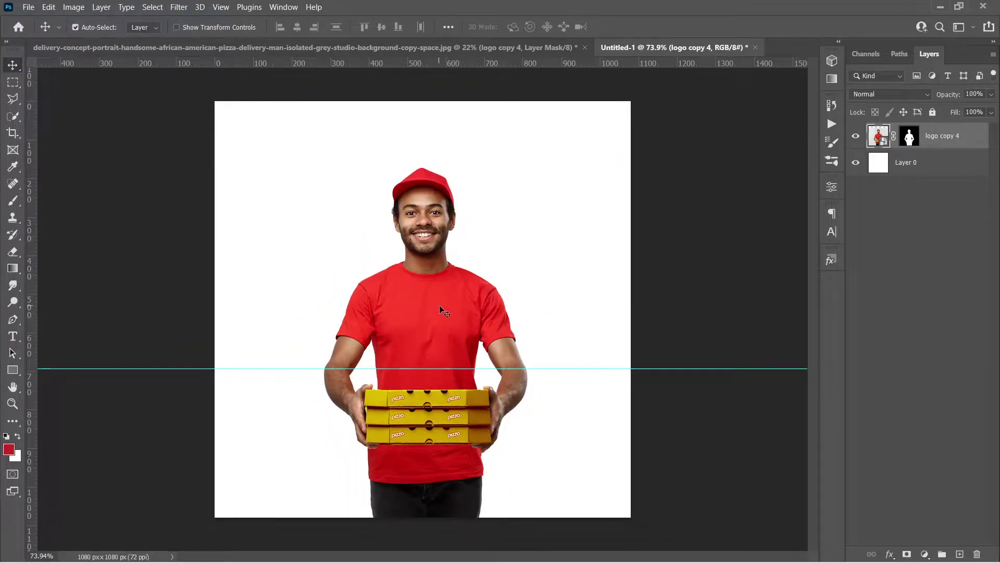
scroll(433, 374, "up", 2)
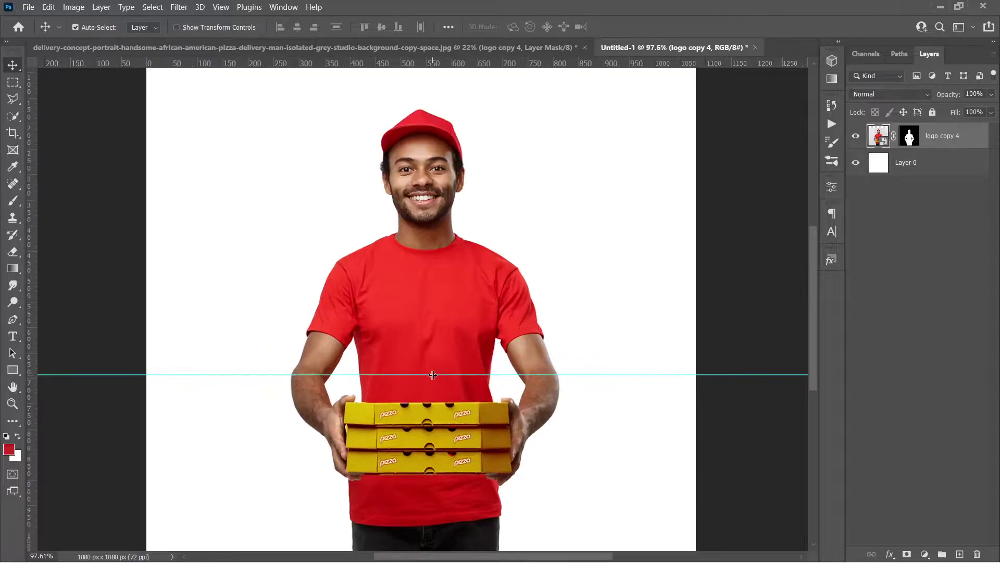
scroll(434, 375, "down", 1)
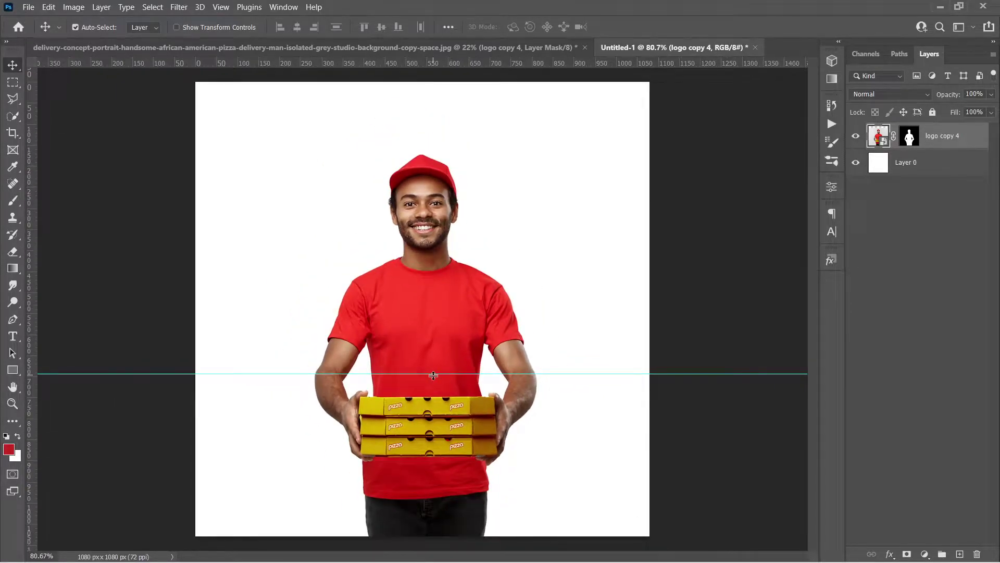
Draw a rectangle covering the canvas above the guide and give it a gradient fill.
key("m")
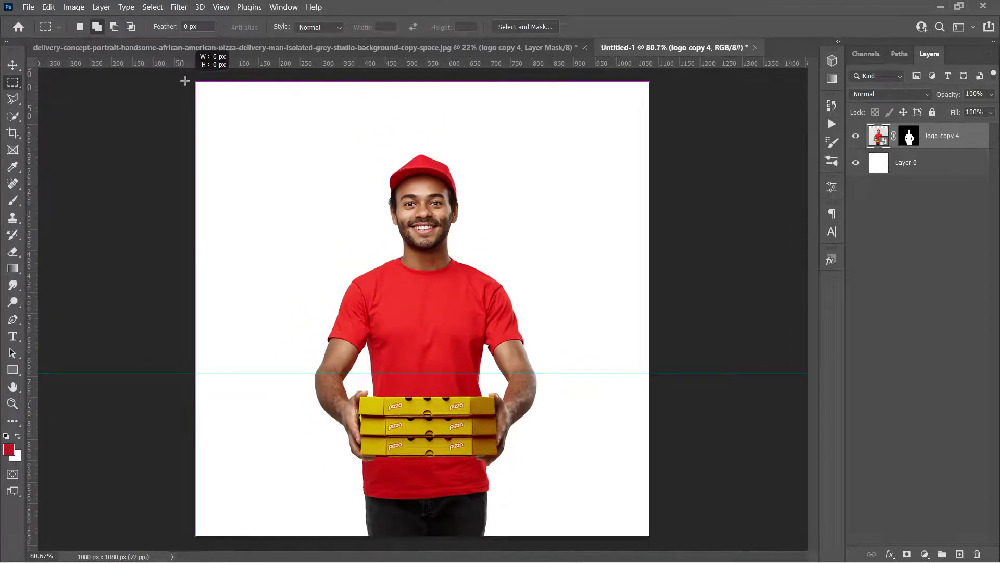
left_click_drag(195, 82, 644, 372)
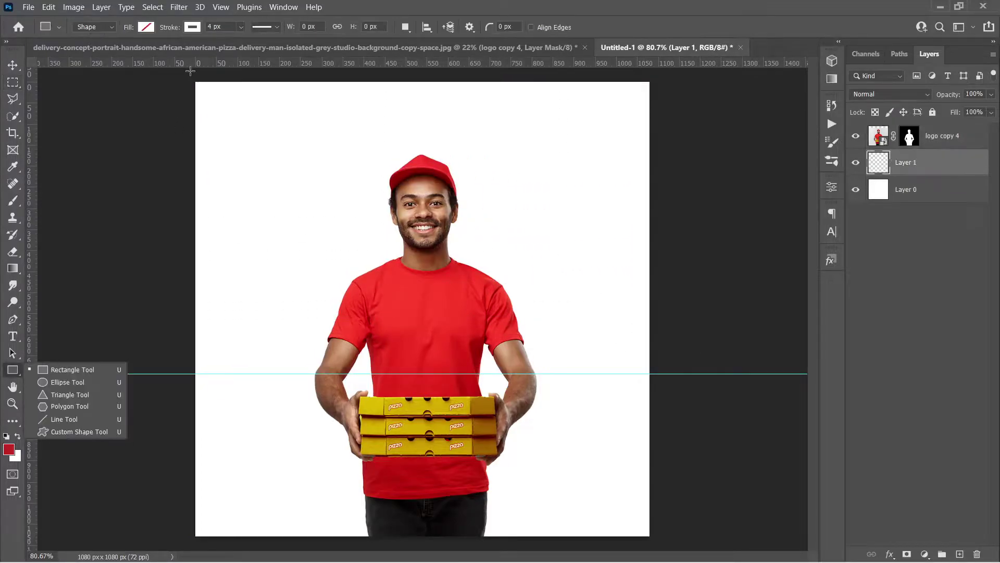
left_click_drag(193, 79, 655, 374)
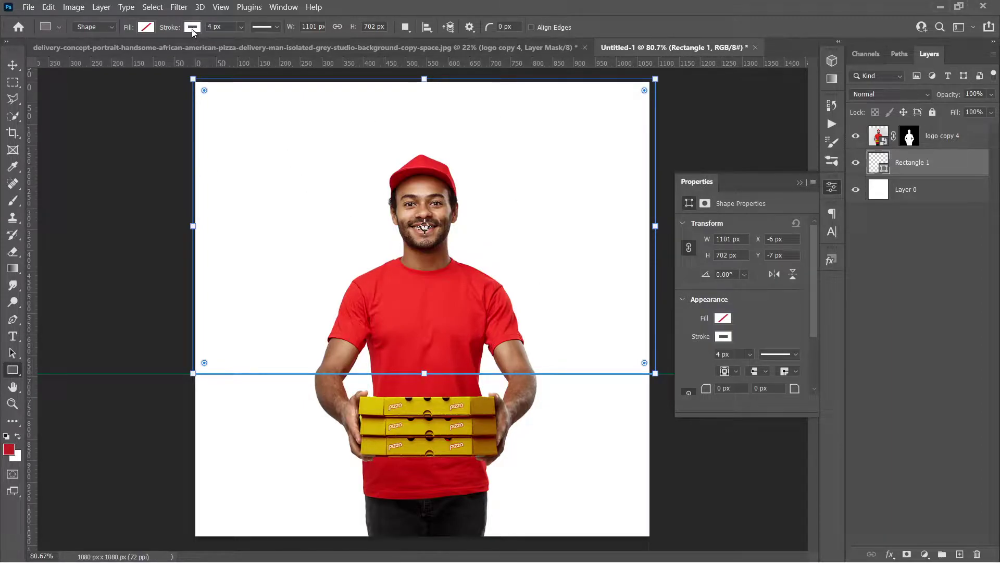
left_click(146, 26)
left_click(153, 26)
left_click(151, 26)
left_click(115, 51)
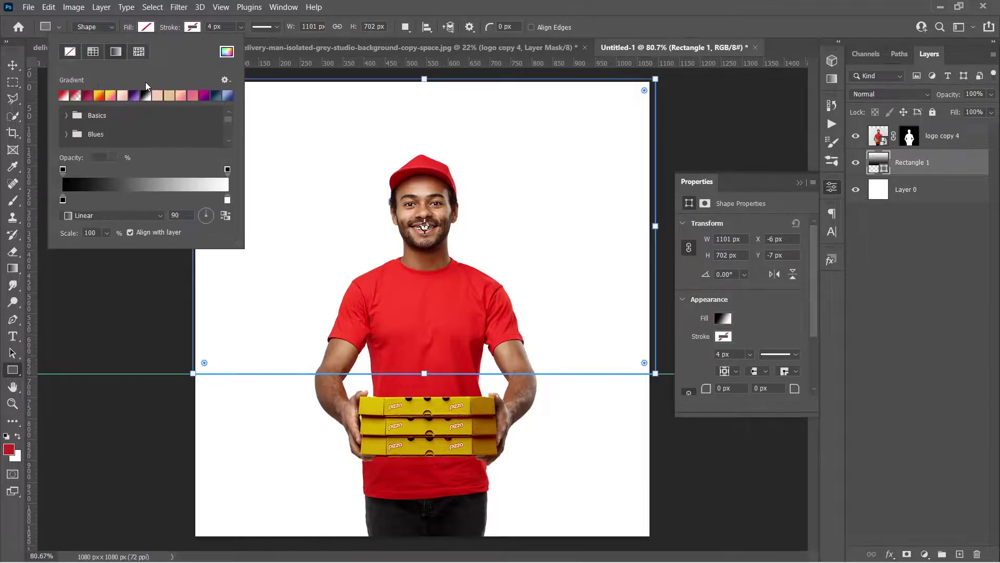
left_click(139, 181)
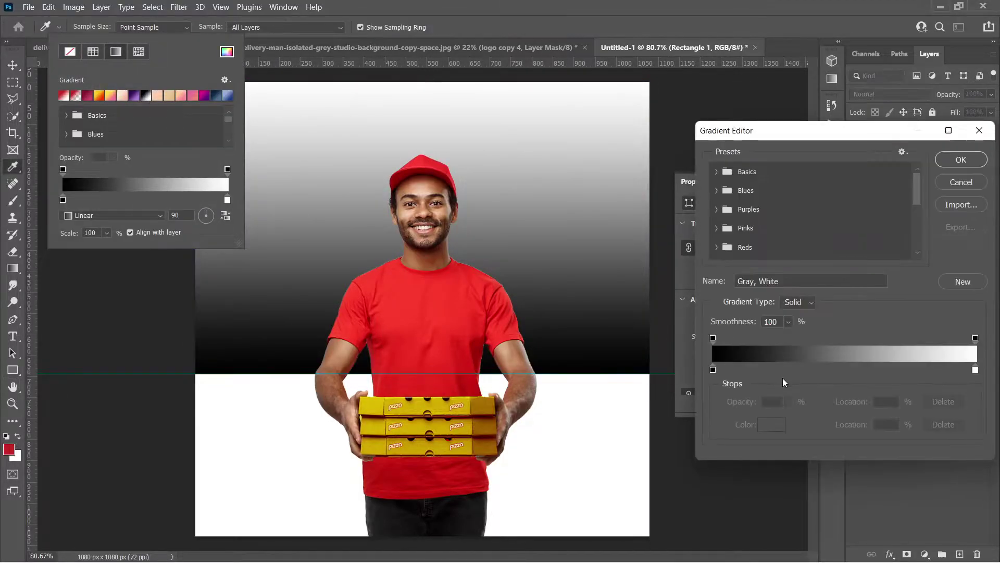
Recolour both gradient stops yellow, sampling #fecd25 for the white stop, making the fill solid yellow.
left_click(713, 369)
left_click(768, 427)
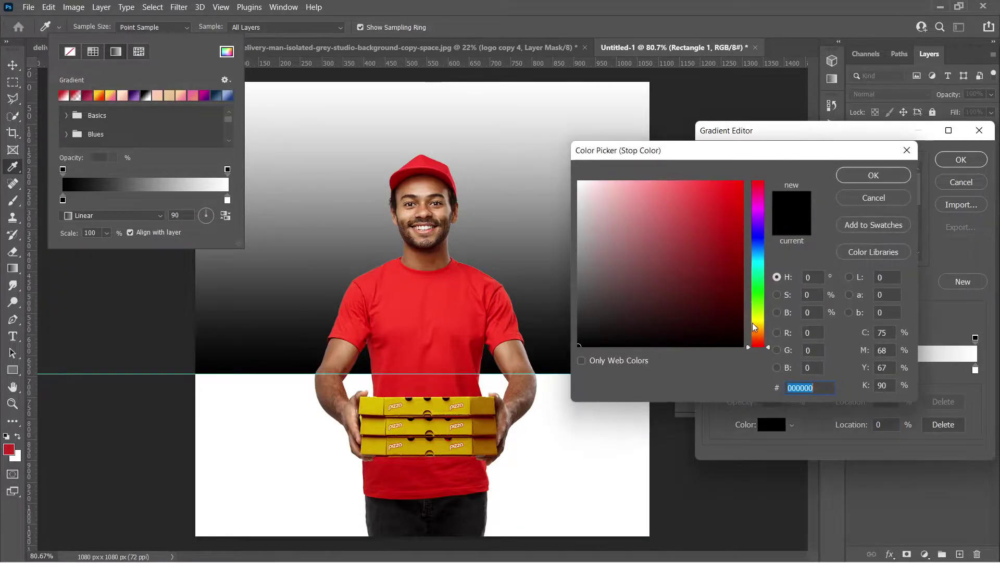
left_click_drag(759, 344, 758, 326)
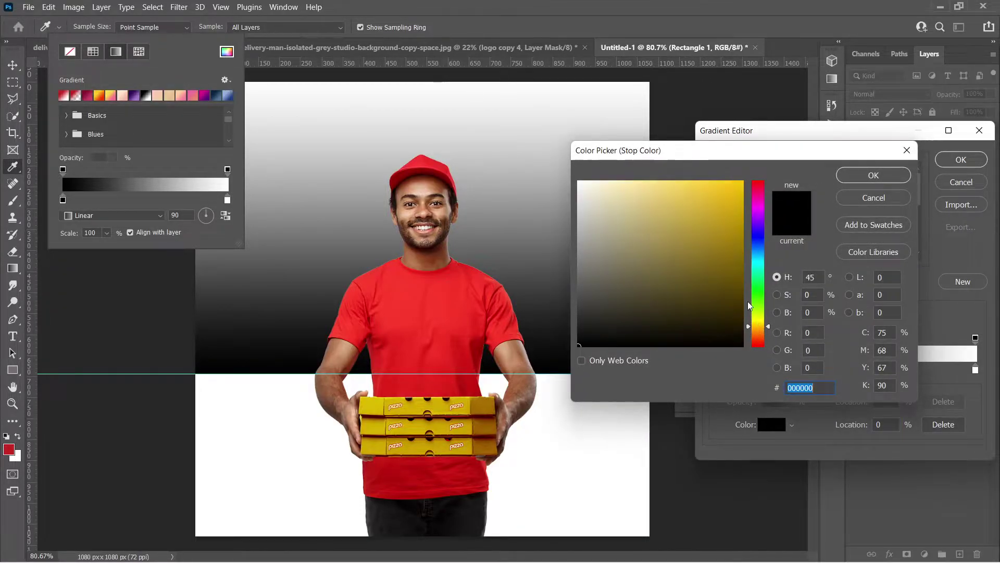
left_click(734, 188)
left_click(875, 175)
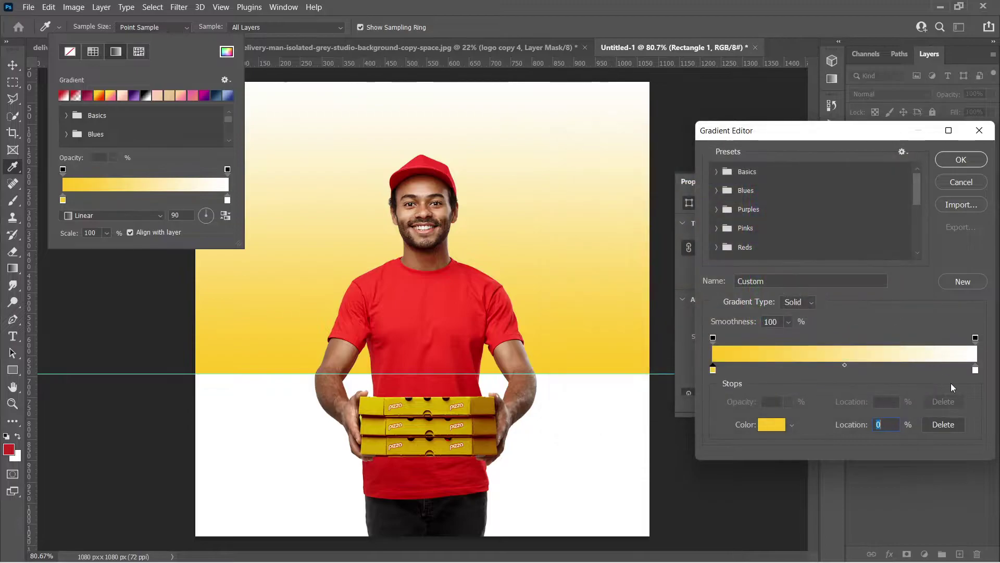
left_click(975, 370)
left_click(771, 424)
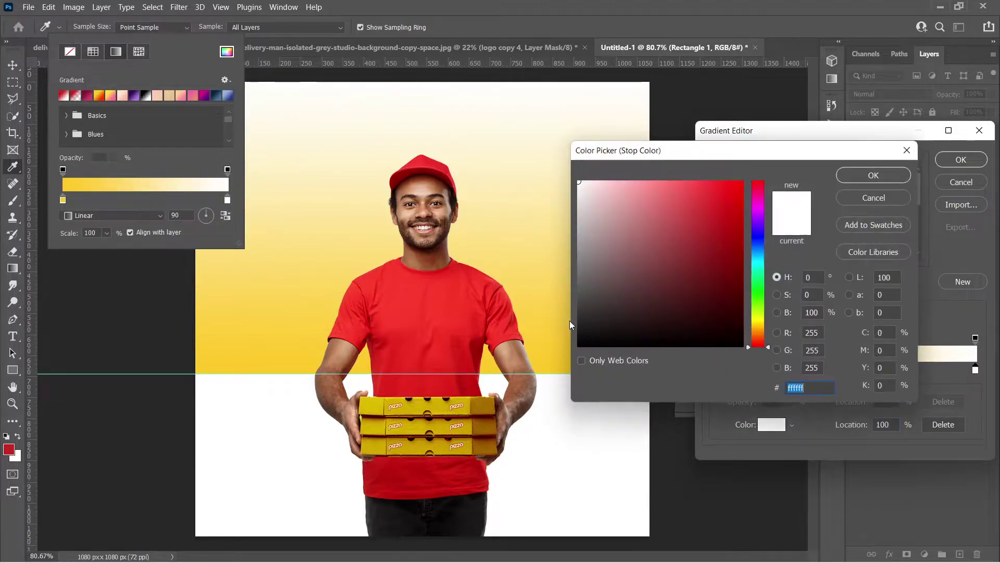
left_click(557, 361)
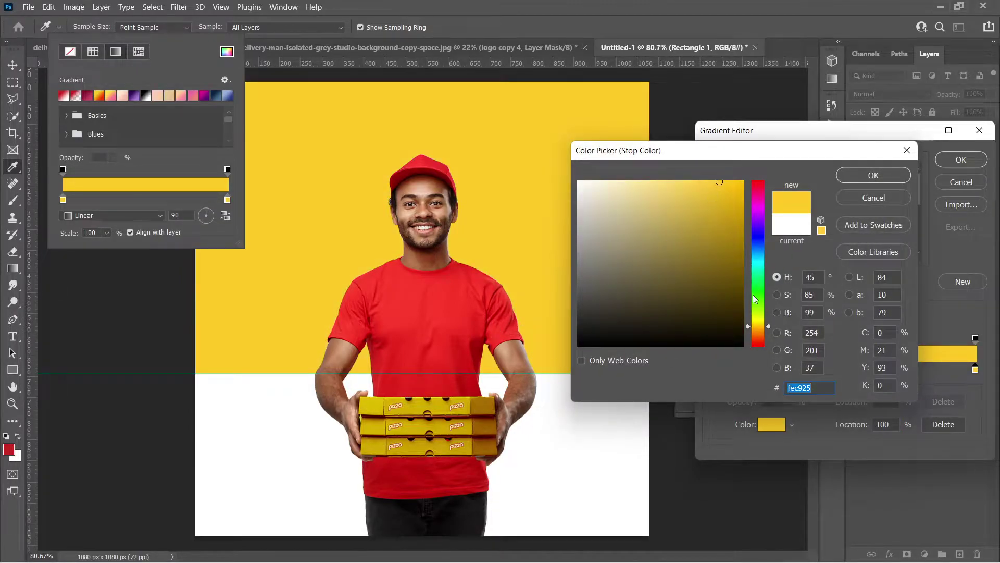
left_click_drag(752, 334, 759, 330)
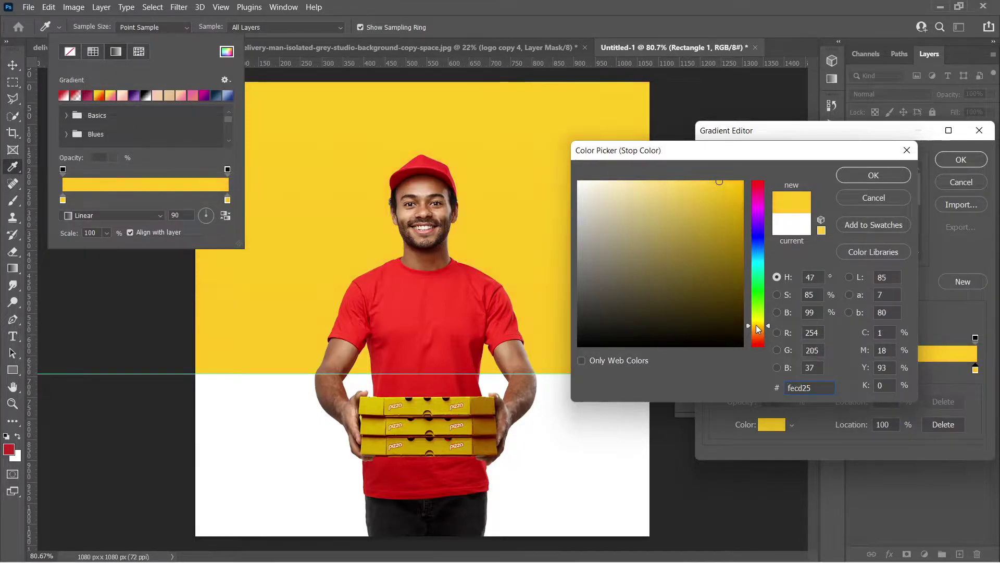
left_click(868, 175)
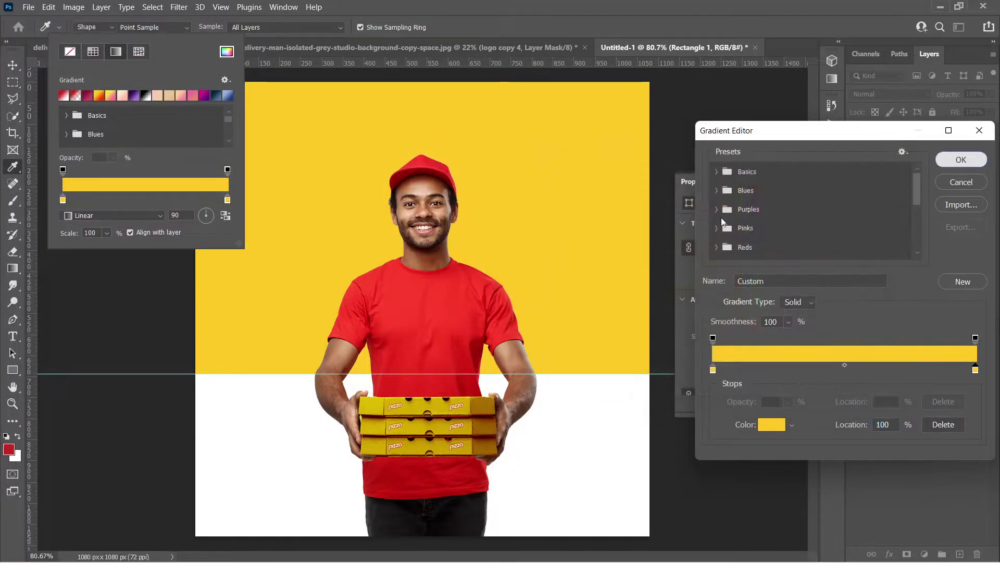
left_click(961, 160)
key("ctrl+minus")
Scale the man's photo layer, logo copy 4, up to about 112%.
key("v")
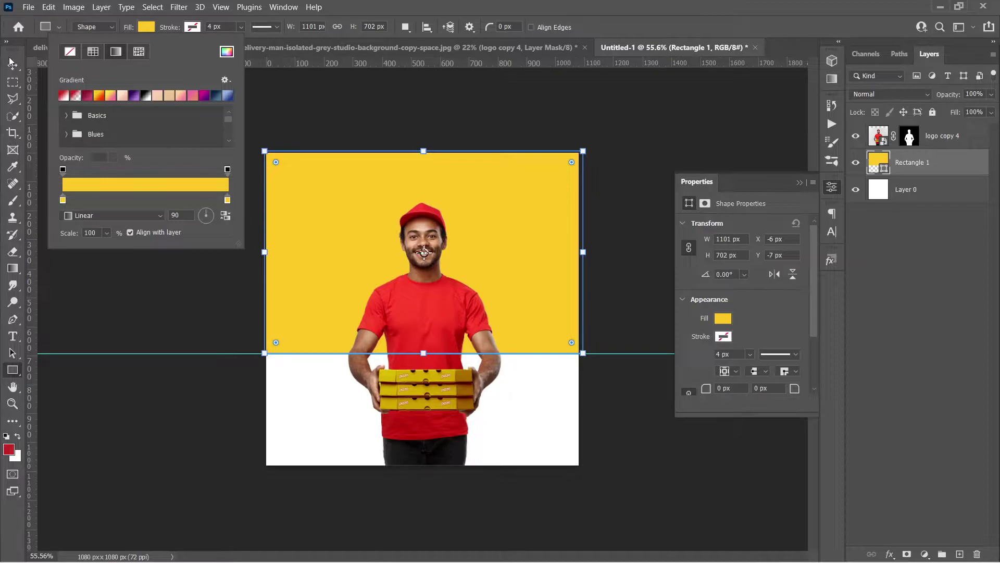
scroll(395, 305, "up", 1)
left_click(449, 324)
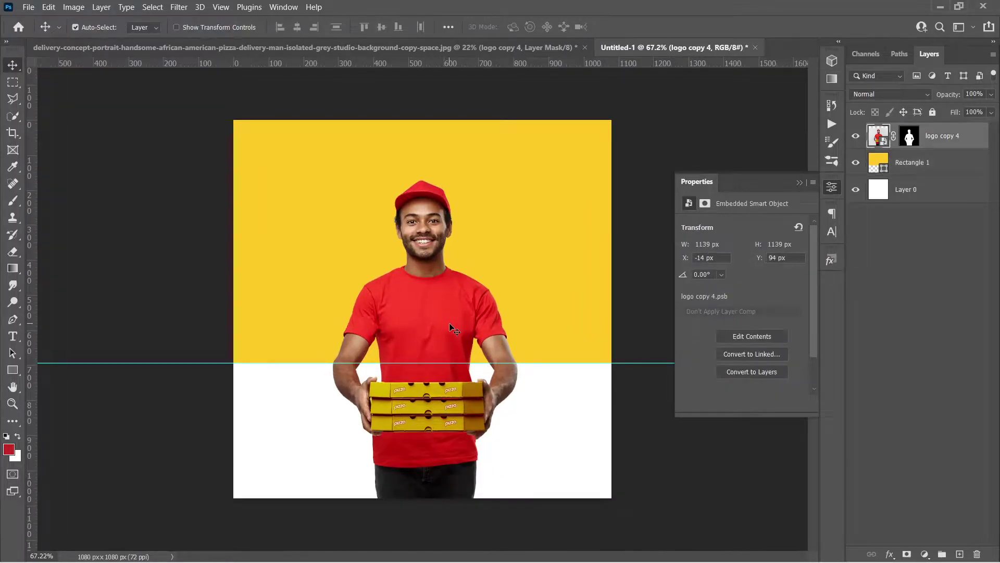
key("ctrl+t")
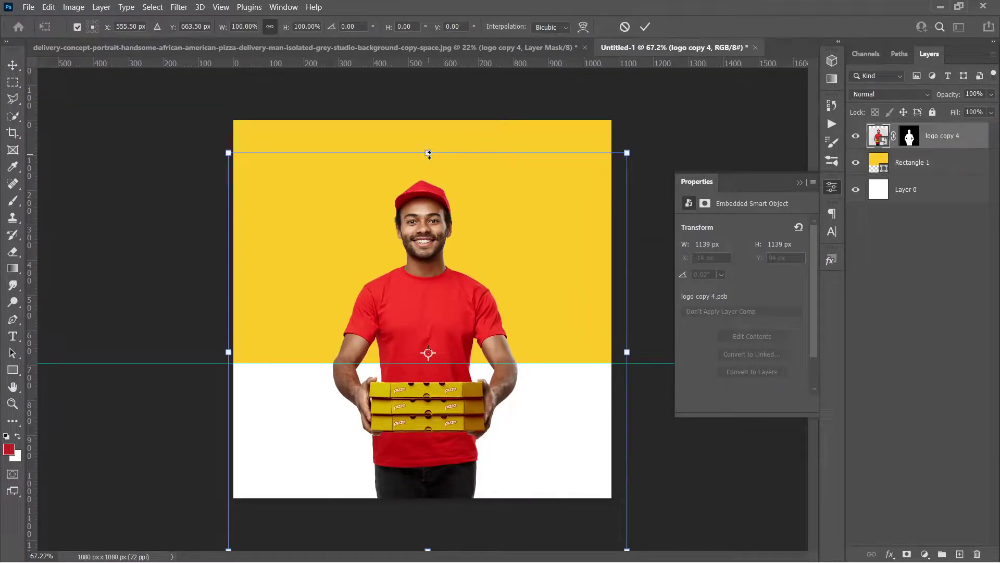
left_click_drag(428, 154, 427, 106)
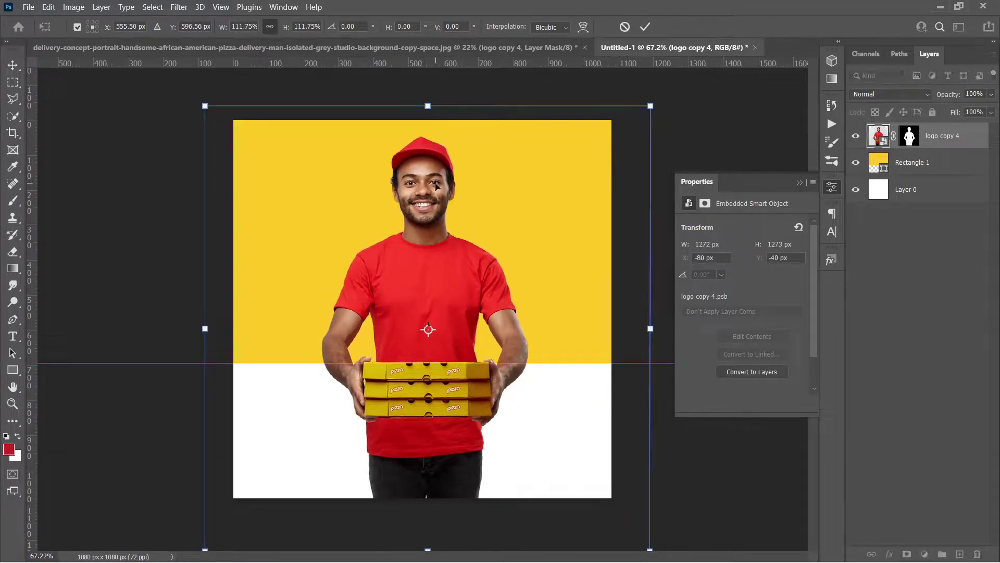
left_click_drag(435, 183, 436, 199)
key("Return")
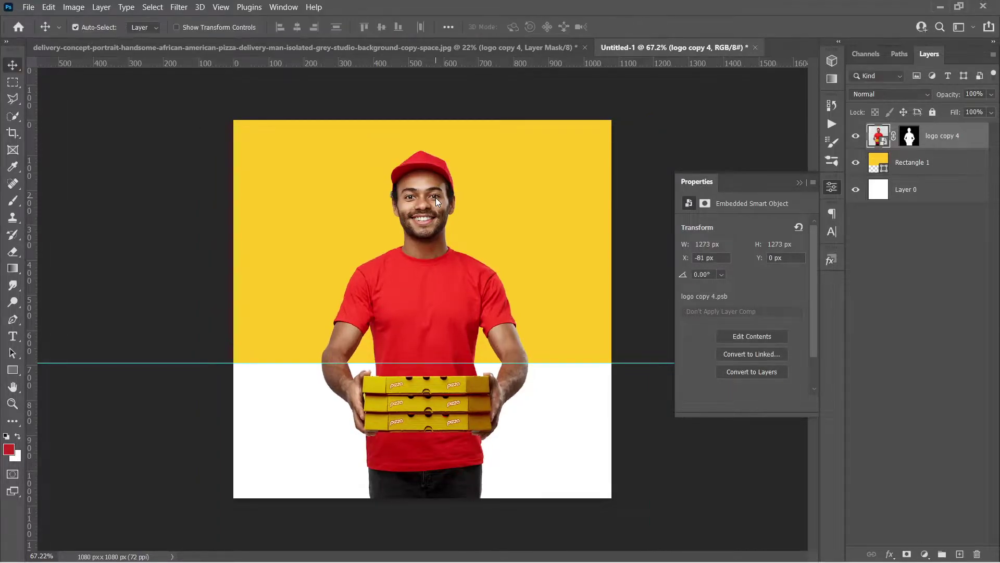
Nudge the enlarged man's photo slightly to the left.
scroll(449, 258, "down", 1)
scroll(449, 257, "up", 2)
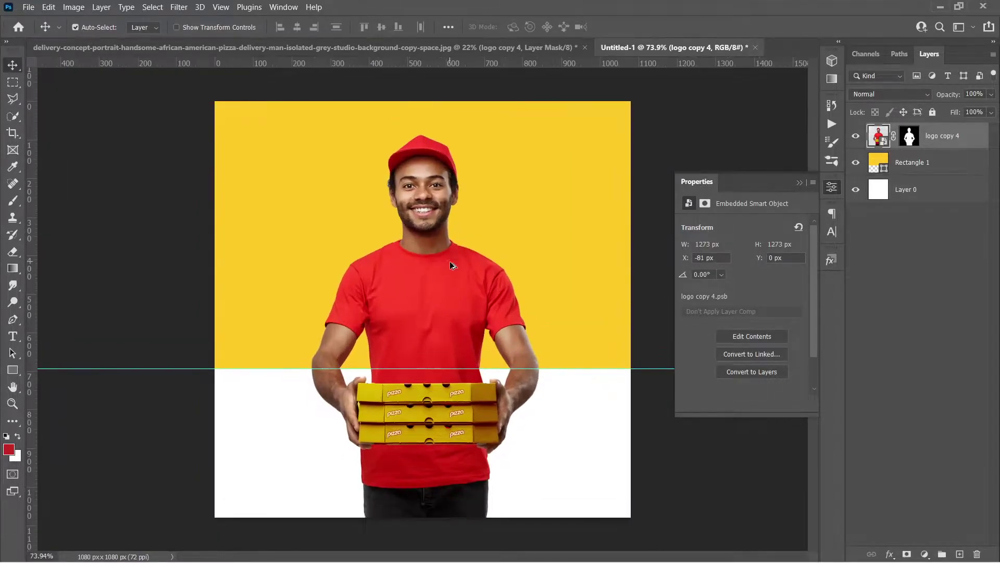
left_click_drag(444, 307, 438, 307)
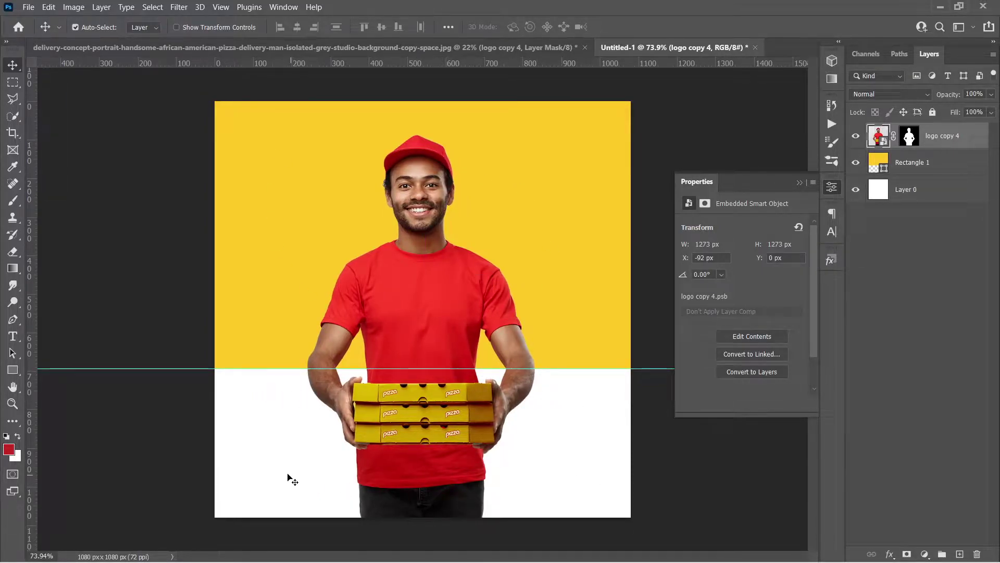
scroll(415, 423, "up", 1)
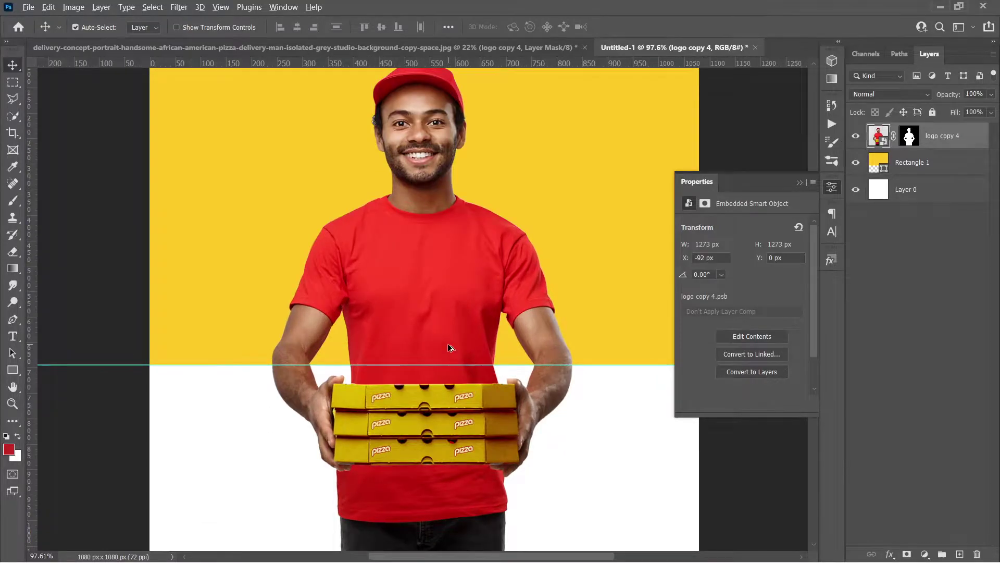
scroll(448, 342, "down", 1)
scroll(405, 386, "down", 1)
scroll(426, 439, "up", 3)
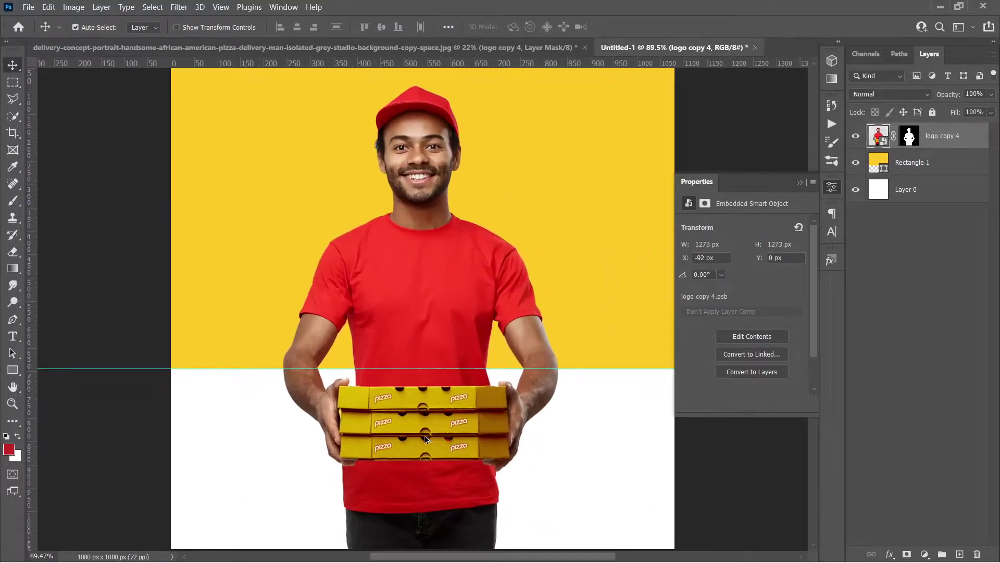
scroll(435, 394, "up", 1)
scroll(434, 391, "down", 1)
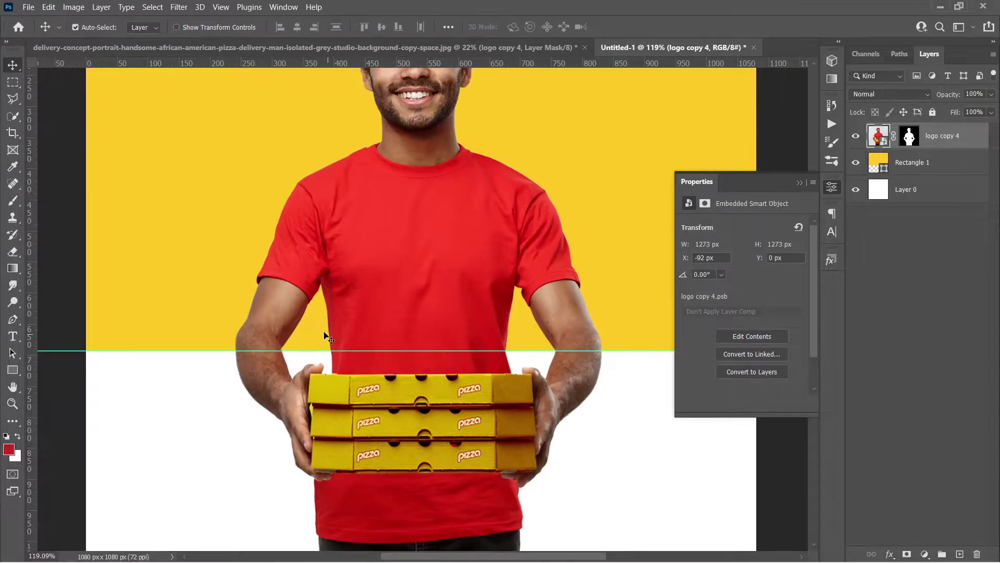
scroll(554, 398, "down", 2)
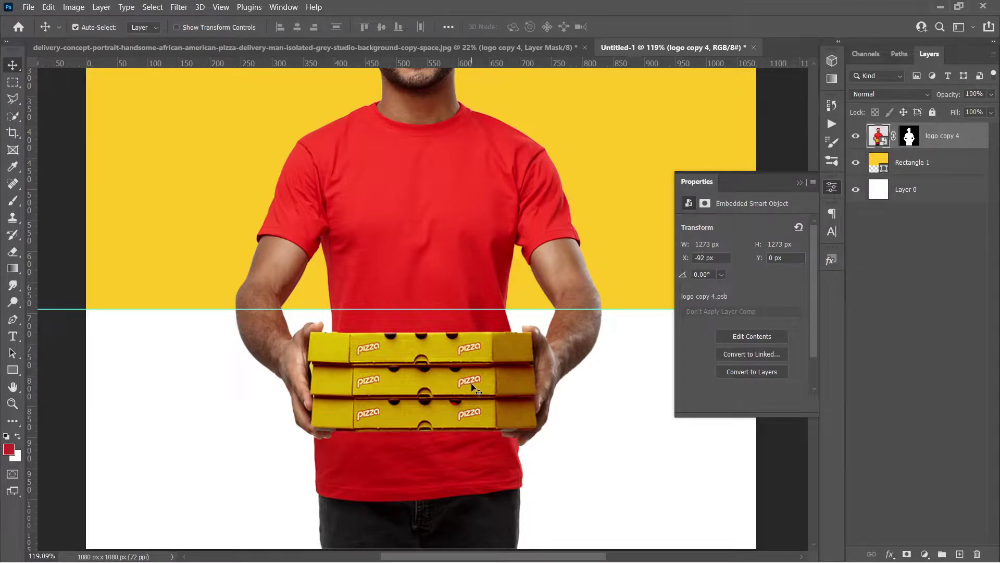
scroll(539, 406, "down", 1)
Add an empty Layer 1 above the man's photo.
scroll(499, 303, "down", 1)
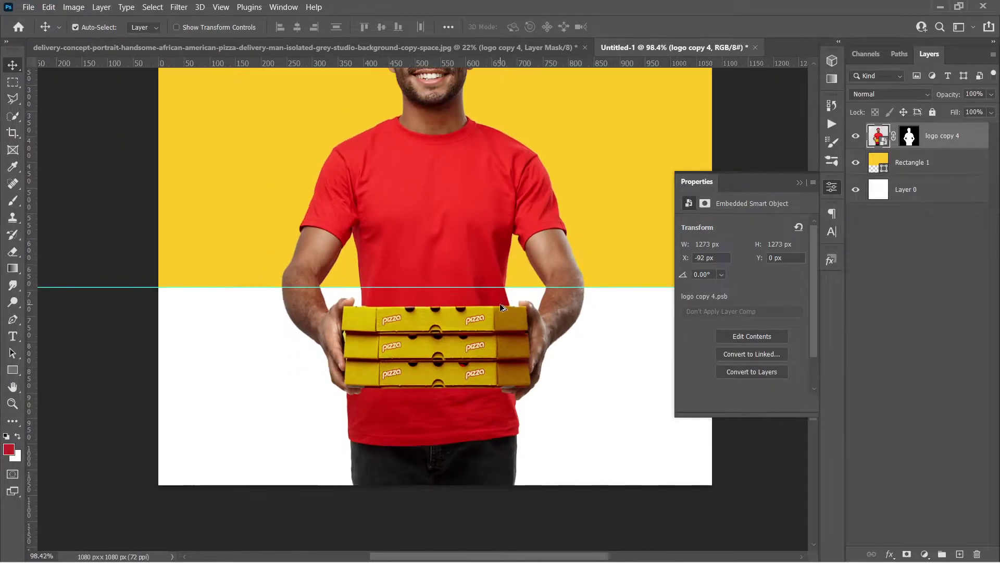
scroll(499, 307, "up", 2)
key("b")
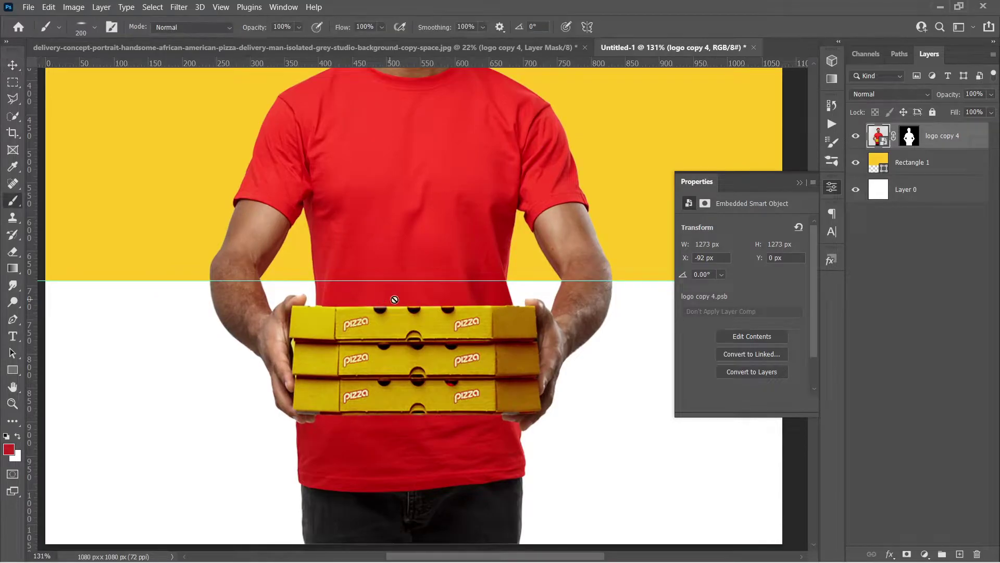
left_click(960, 554)
Choose a small hard round brush tip, undoing a stray test dot.
key("bracketleft")
key("bracketleft")
key("bracketleft")
key("bracketleft")
key("bracketleft")
key("bracketleft")
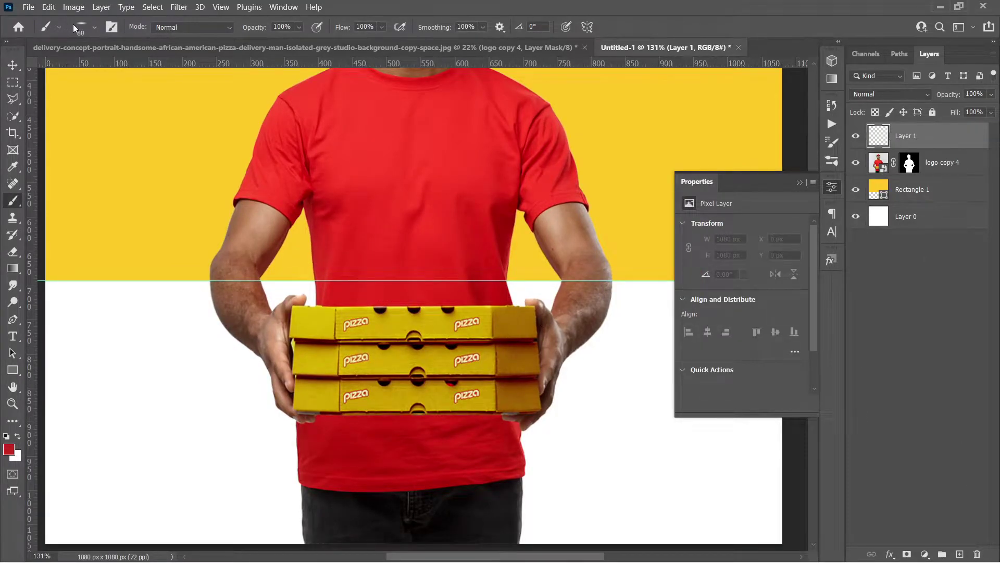
left_click(77, 26)
left_click_drag(39, 77, 40, 86)
left_click(379, 297)
left_click(94, 27)
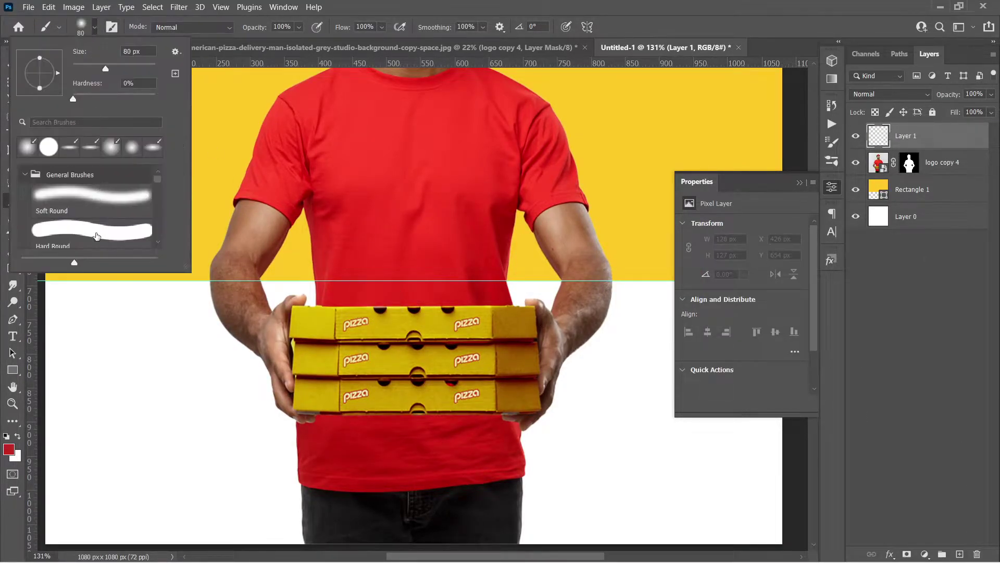
left_click(175, 365)
key("ctrl+z")
key("bracketleft")
key("bracketleft")
key("bracketleft")
key("bracketleft")
key("bracketleft")
key("bracketleft")
key("bracketleft")
key("bracketleft")
key("bracketleft")
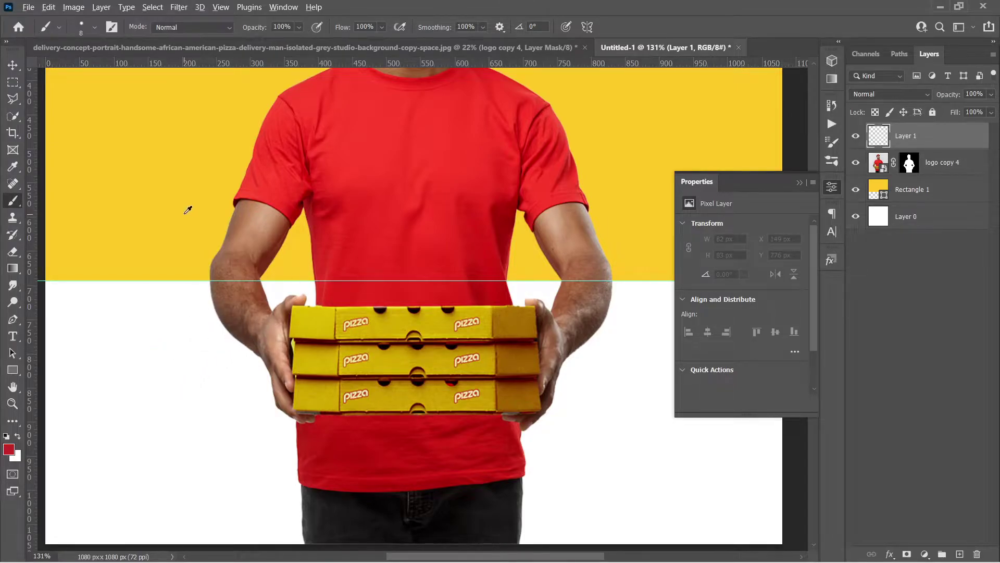
Paint trial strokes in the sampled background yellow across the man, then undo them.
left_click(188, 209, "alt")
left_click_drag(319, 296, 505, 294)
left_click_drag(298, 434, 500, 442)
left_click_drag(435, 512, 506, 512)
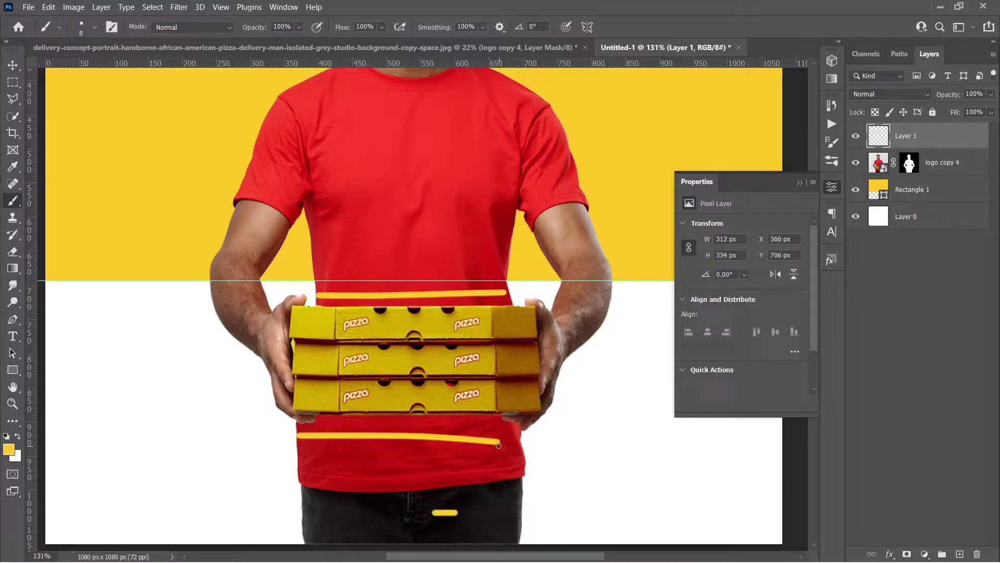
key("ctrl+z")
key("ctrl+z")
key("ctrl+z")
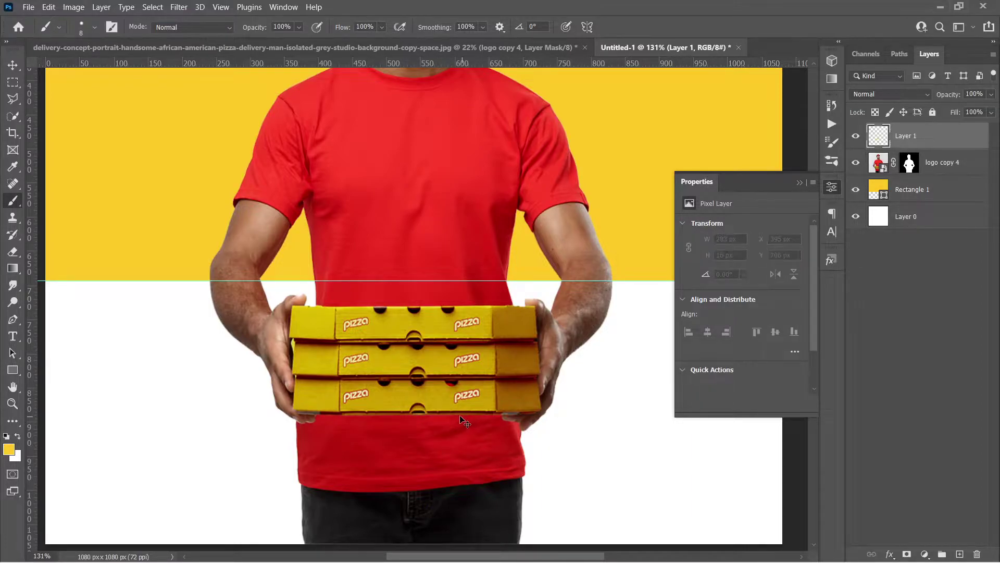
Target logo copy 4's layer mask and toggle the man's visibility off and on.
left_click(909, 164)
left_click(855, 165)
left_click(855, 166)
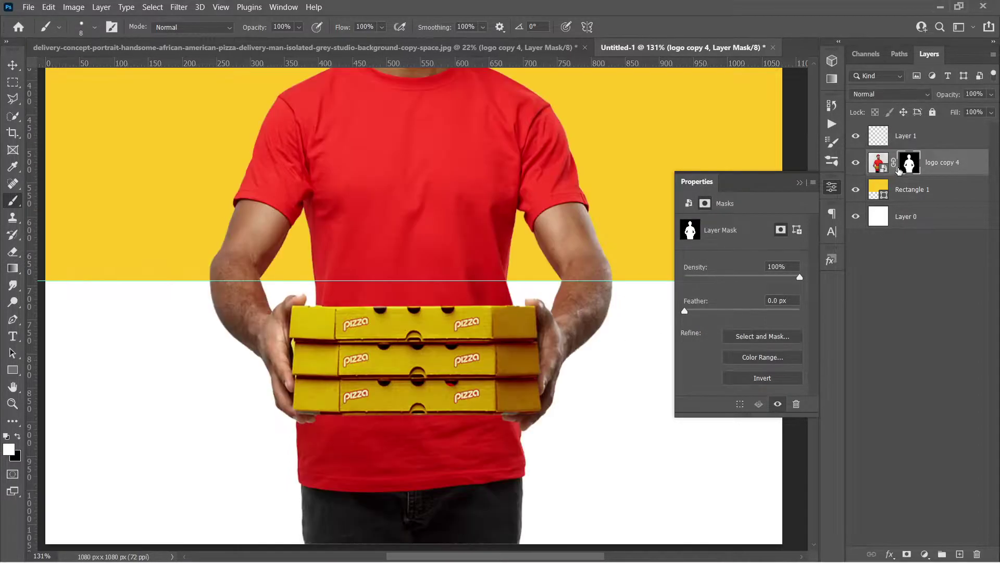
left_click(13, 252)
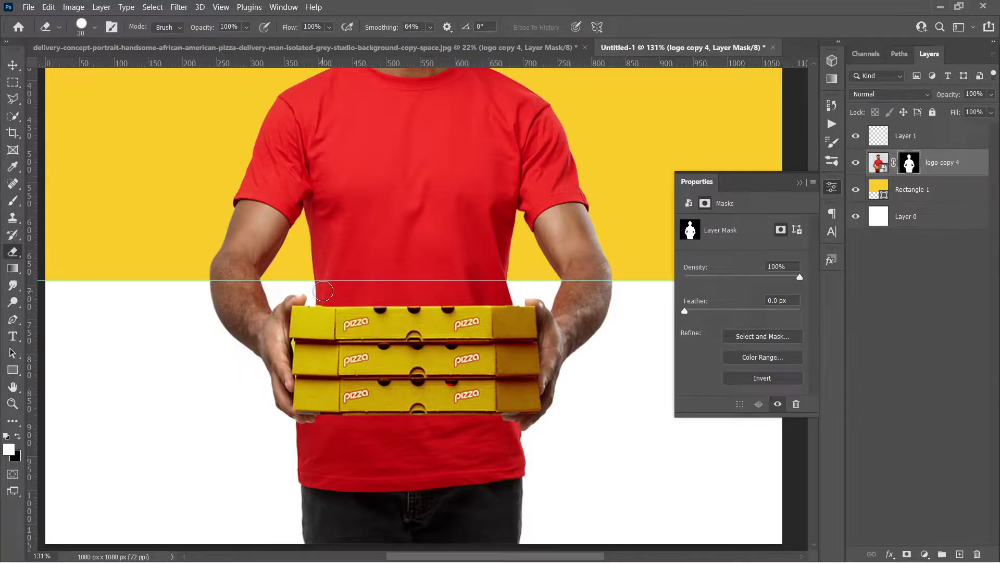
scroll(321, 289, "up", 1)
scroll(321, 288, "up", 7)
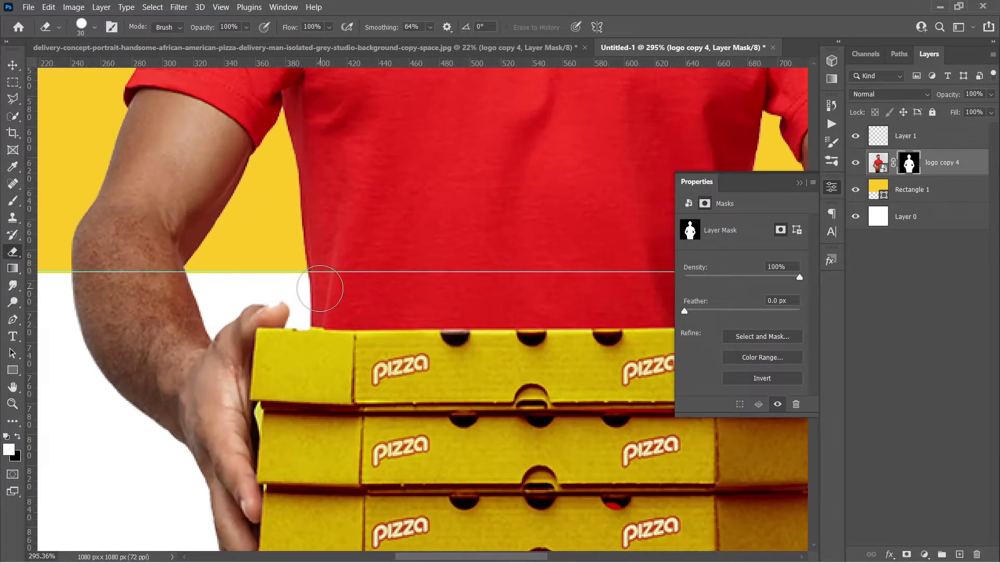
key("bracketleft")
key("bracketleft")
key("bracketleft")
scroll(217, 261, "right", 3)
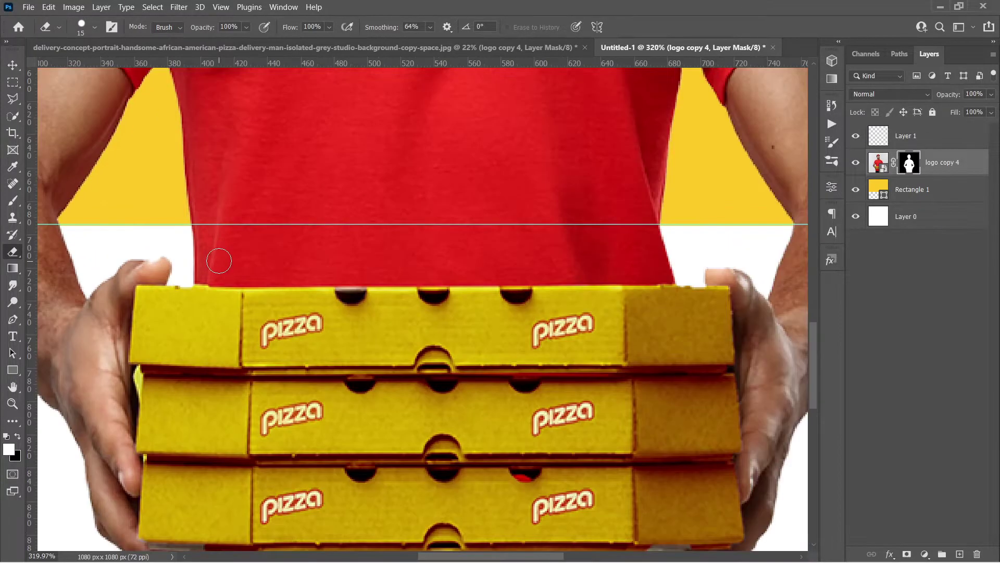
key("m")
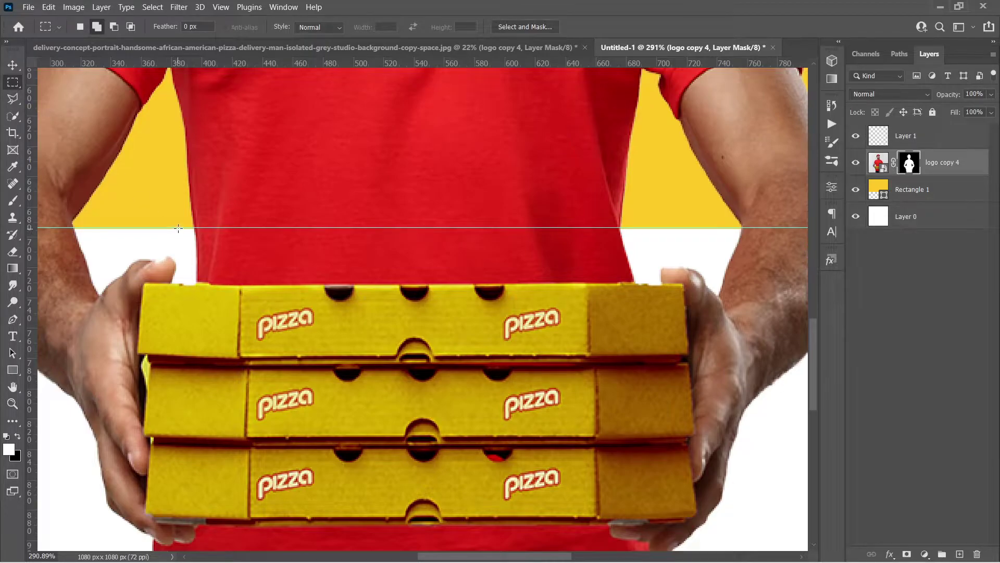
Select the shirt strip above the top box and erase it with the Eraser.
left_click_drag(178, 227, 647, 330)
key("e")
mouse_move(183, 232)
left_mouse_down()
mouse_move(228, 222)
mouse_move(646, 229)
left_mouse_up()
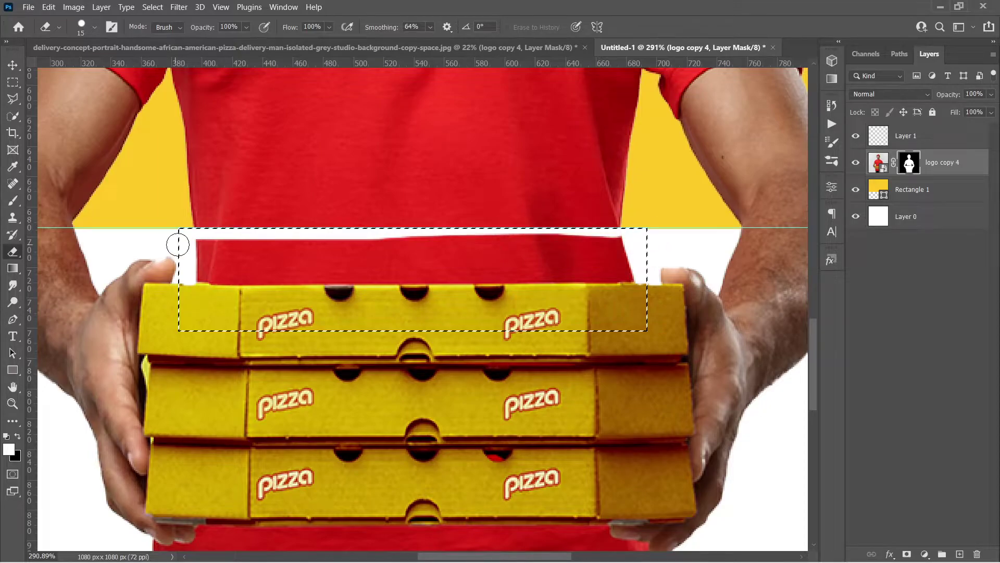
mouse_move(179, 245)
left_mouse_down()
mouse_move(256, 236)
mouse_move(663, 241)
mouse_move(663, 257)
left_mouse_up()
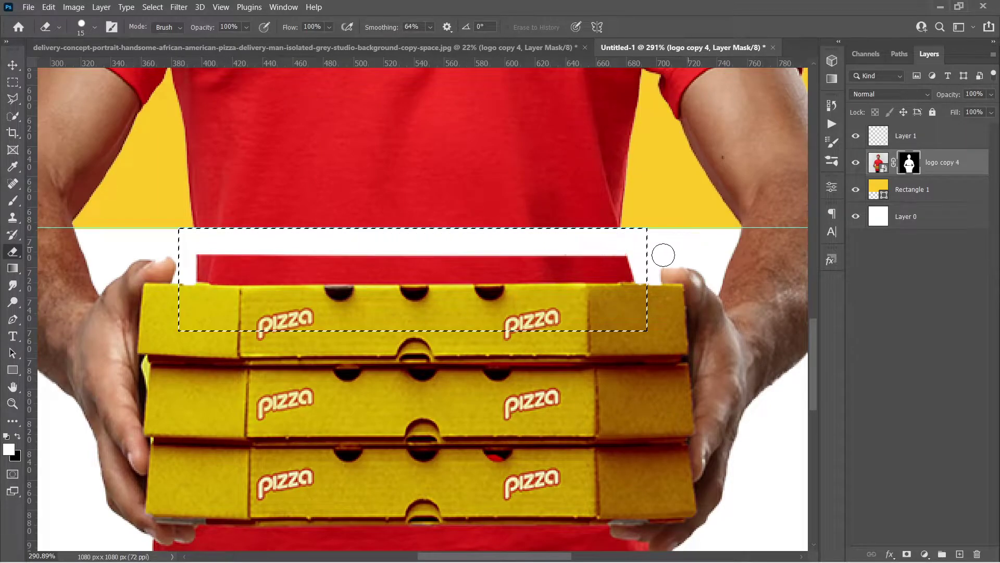
Erase the band's left end and the last thin red line, undoing overshooting strokes.
scroll(199, 270, "up", 2)
mouse_move(190, 268)
left_mouse_down()
mouse_move(286, 274)
mouse_move(199, 272)
mouse_move(275, 274)
left_mouse_up()
key("ctrl+z")
left_click(199, 273)
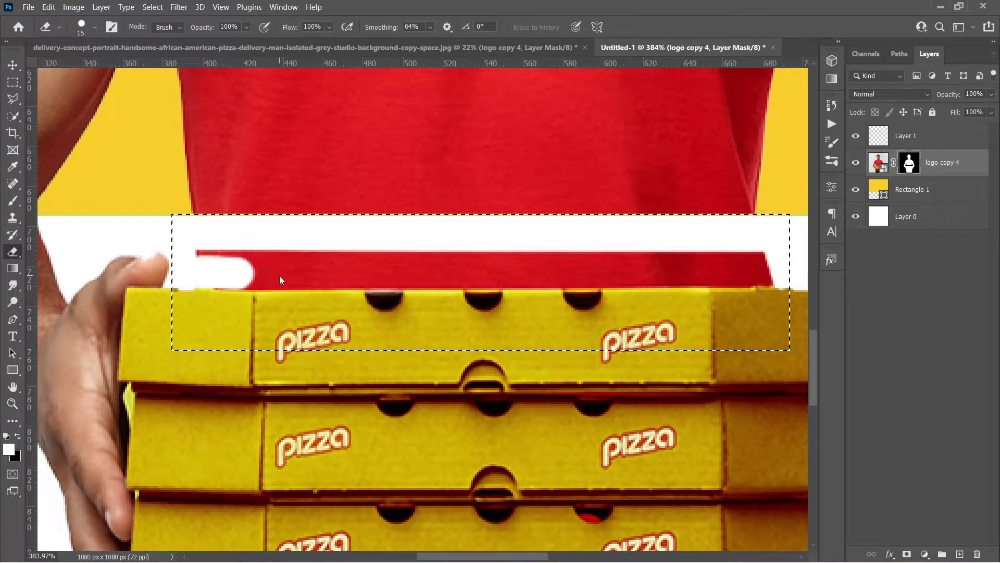
key("ctrl+z")
left_click_drag(200, 273, 776, 271)
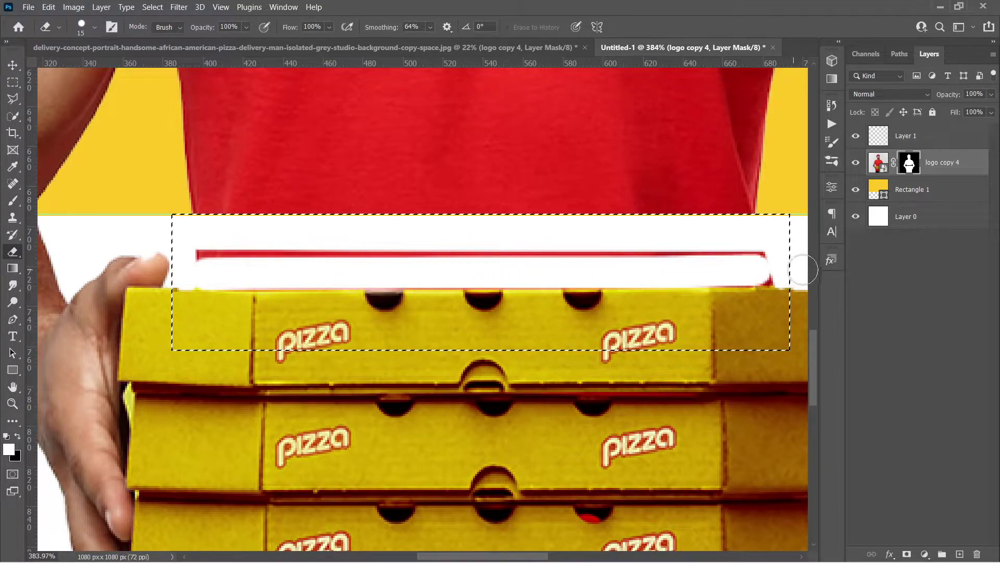
left_click(746, 253)
mouse_move(715, 252)
left_mouse_down()
mouse_move(198, 256)
mouse_move(711, 255)
left_mouse_up()
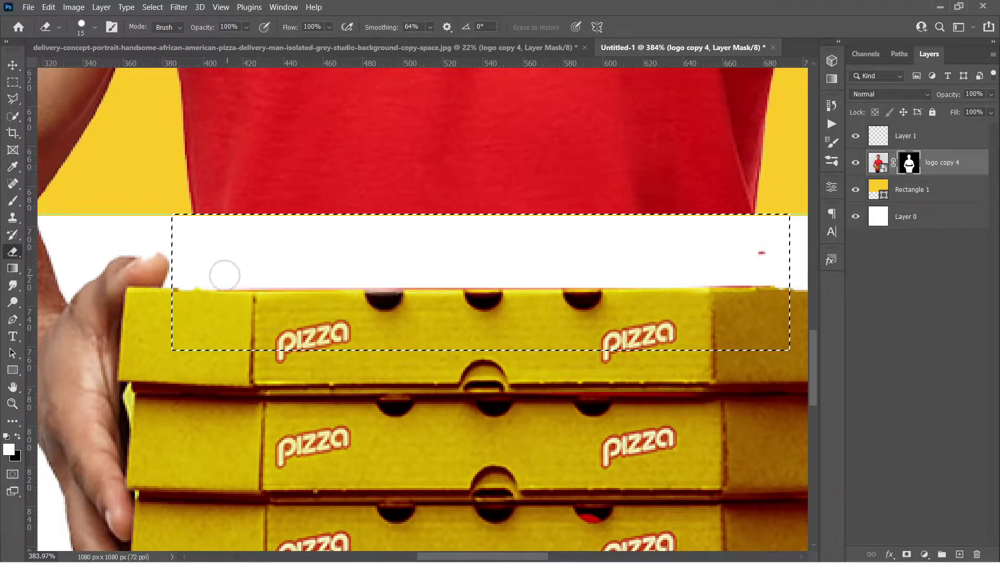
scroll(519, 248, "down", 5)
scroll(518, 247, "down", 2)
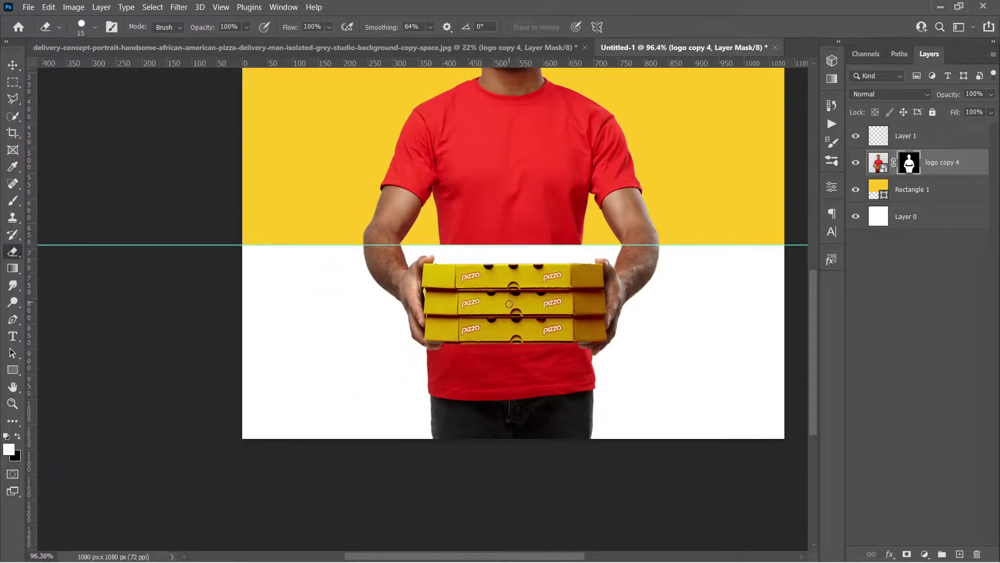
Start a no-stroke Pen outline at the left hand, tracing up the hand's edge.
scroll(510, 305, "up", 6)
scroll(434, 374, "down", 2)
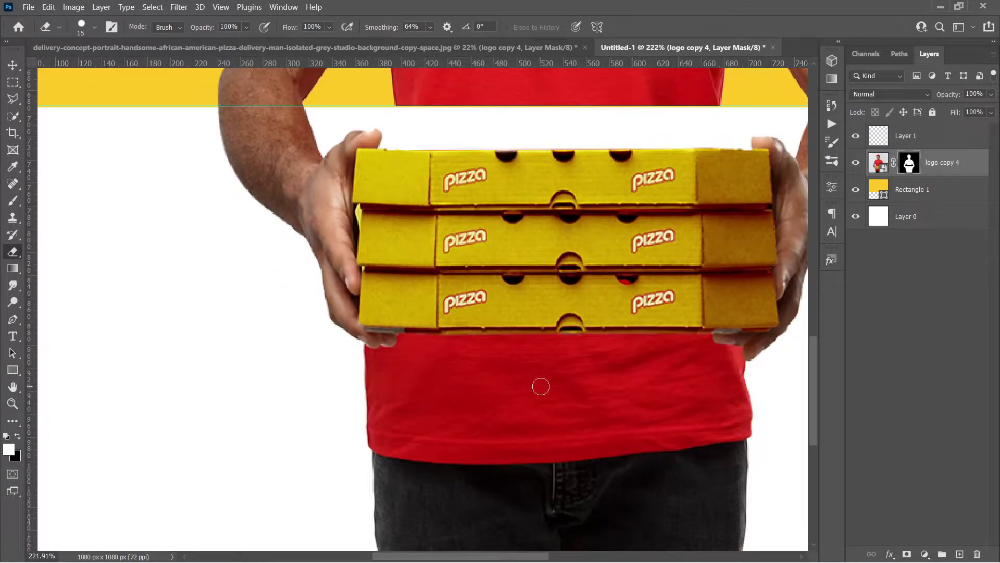
scroll(540, 384, "up", 1)
scroll(349, 298, "up", 2)
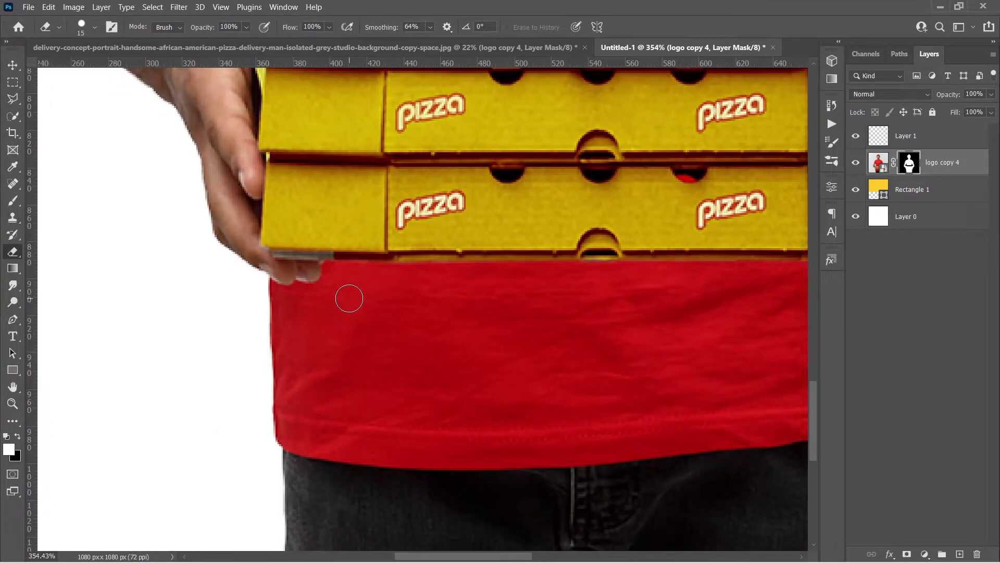
key("p")
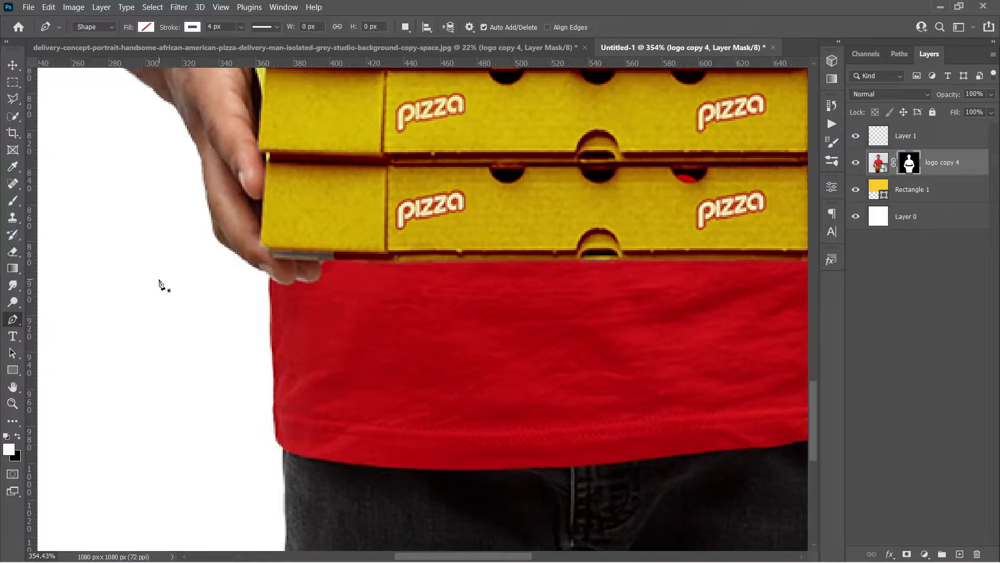
scroll(324, 311, "up", 2)
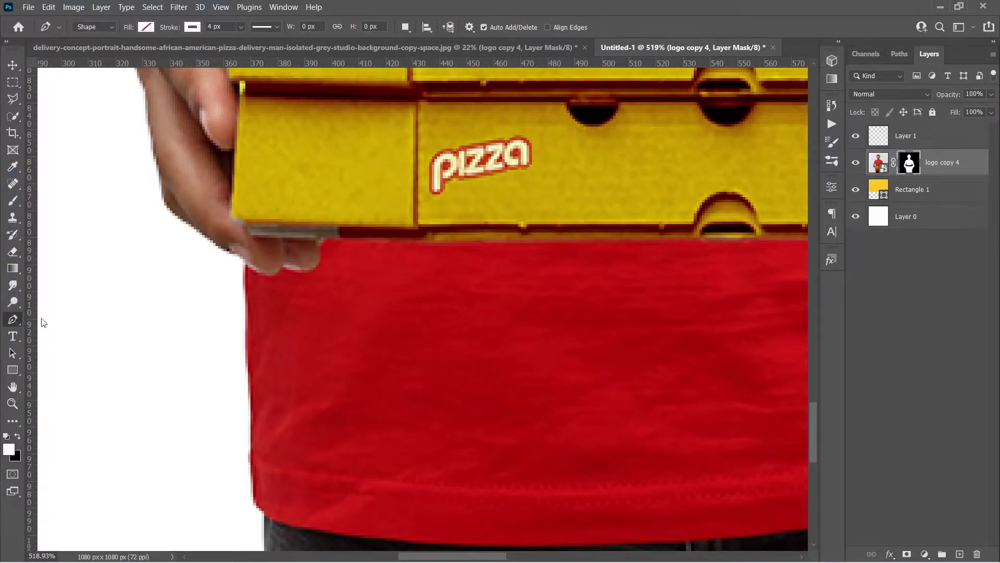
scroll(301, 290, "up", 2)
left_click(246, 263)
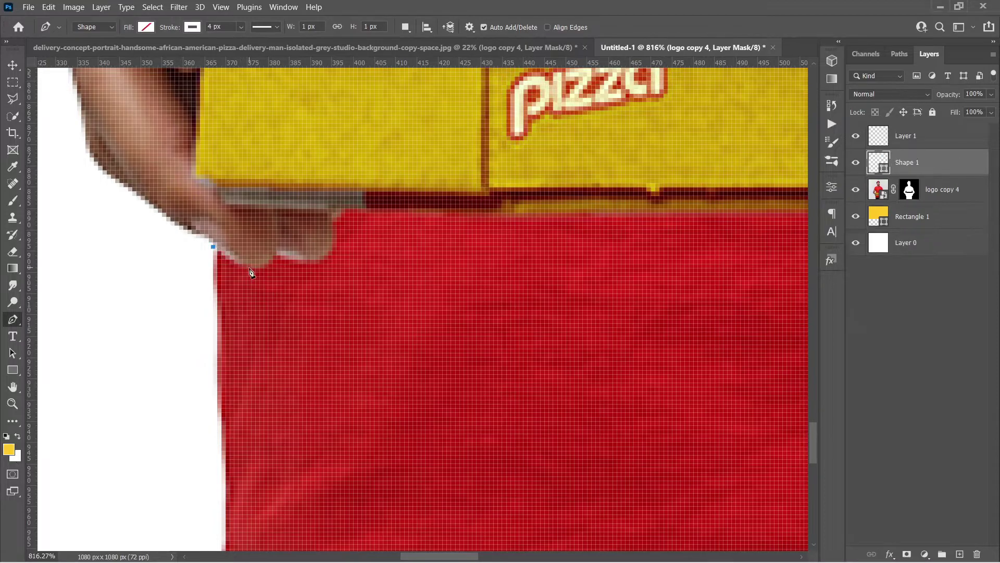
left_click_drag(252, 268, 268, 269)
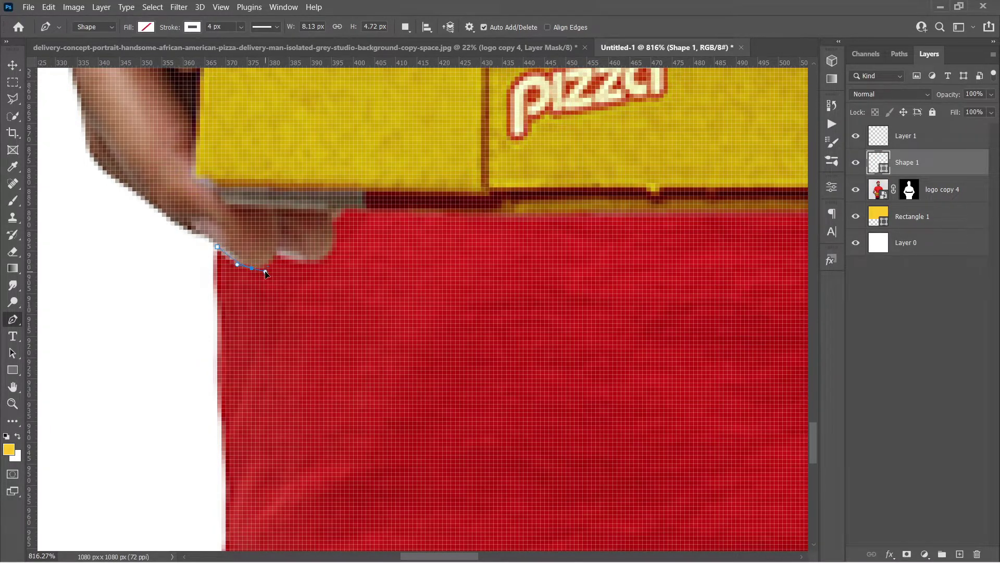
left_click(192, 26)
left_click(102, 74)
left_click(276, 251)
left_click(328, 255)
left_click(328, 221)
left_click(345, 208)
Continue the outline along the boxes' bottom edge and down the right hand.
left_click_drag(598, 264, 273, 228)
left_click(468, 233)
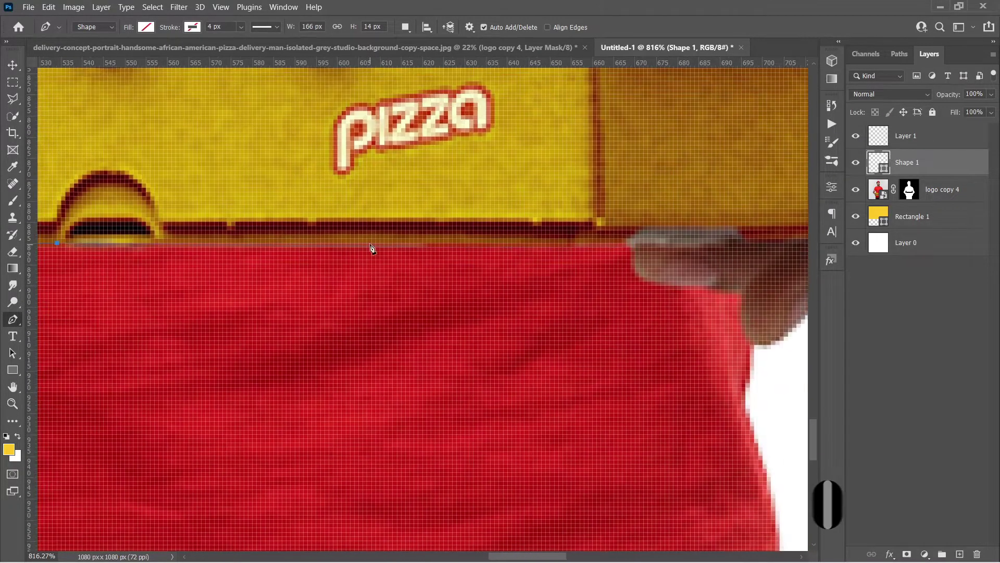
left_click(440, 226)
left_click(482, 268)
left_click(545, 273)
left_click(548, 311)
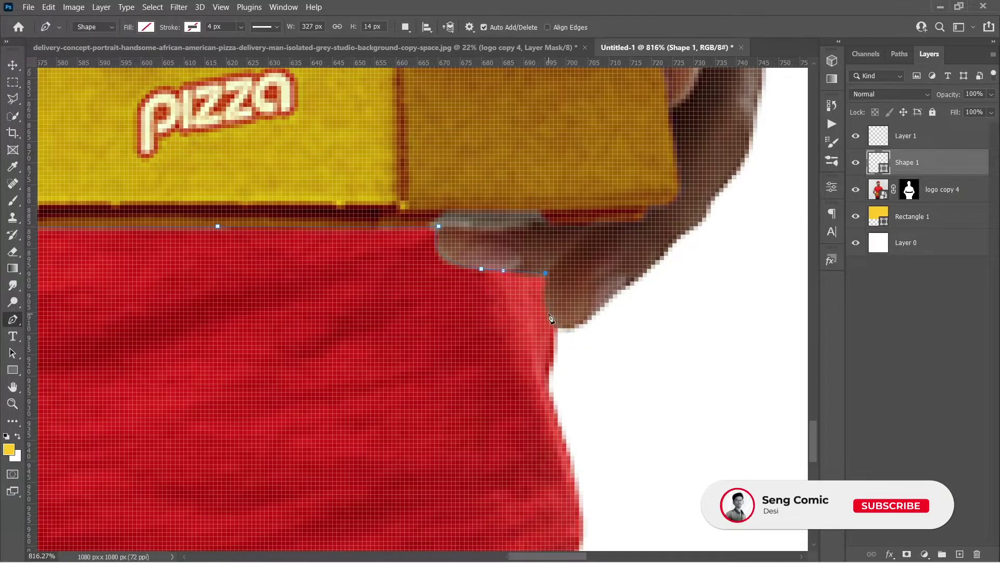
left_click_drag(601, 333, 626, 332)
scroll(626, 334, "down", 3)
scroll(626, 334, "down", 5)
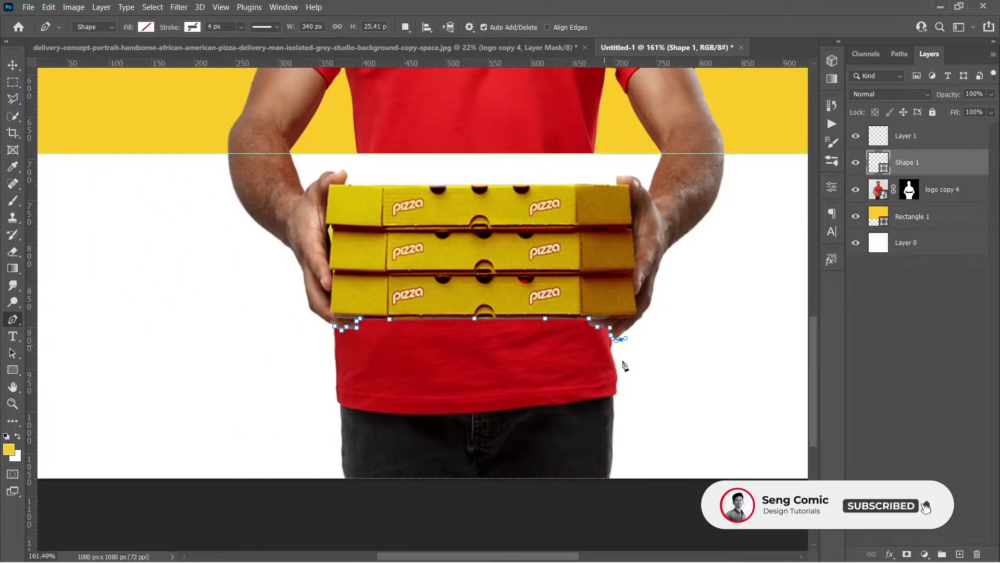
Trace around the jeans back to the start, close the path and load it as a selection.
left_click(642, 463)
left_click(596, 522)
left_click(293, 512)
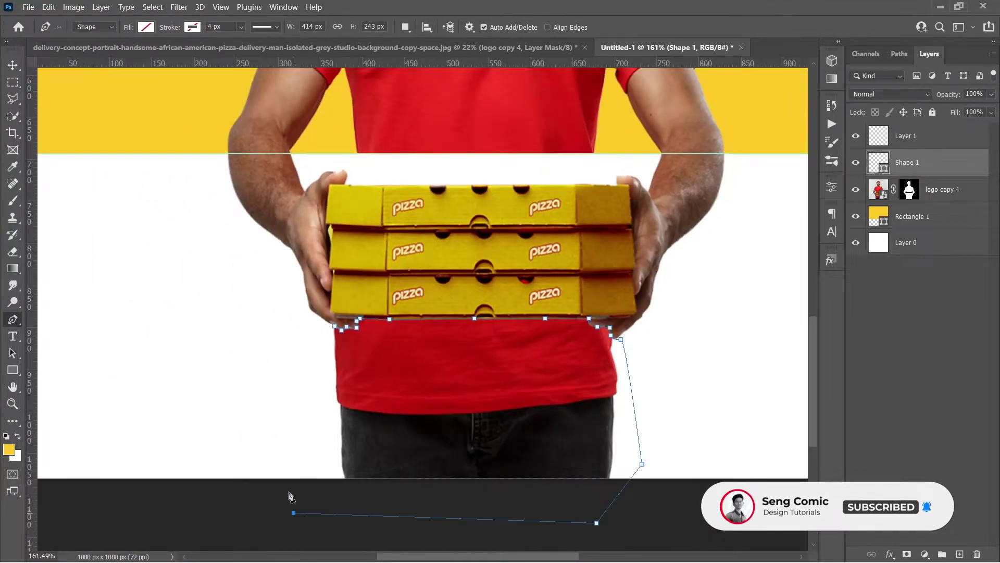
left_click(276, 398)
left_click(315, 354)
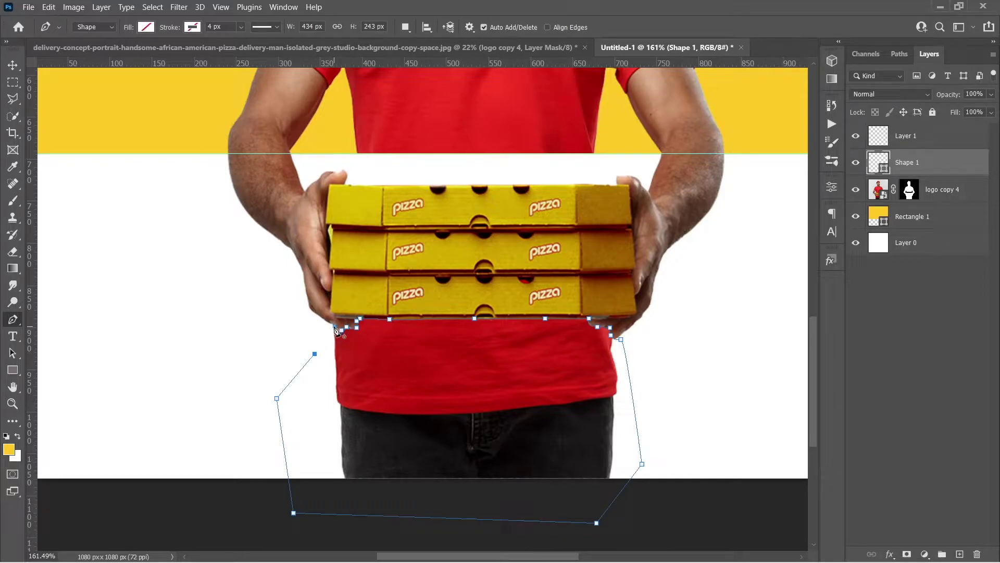
left_click(335, 327)
key("ctrl+Return")
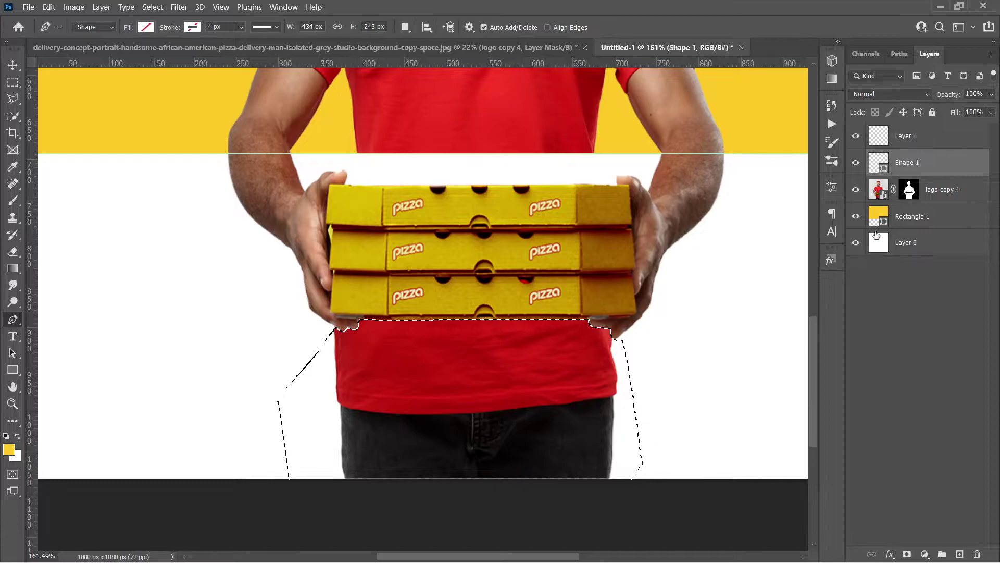
Fill the selected shirt and jeans area black on logo copy 4's mask, deselect, and fit the canvas.
left_click(910, 190)
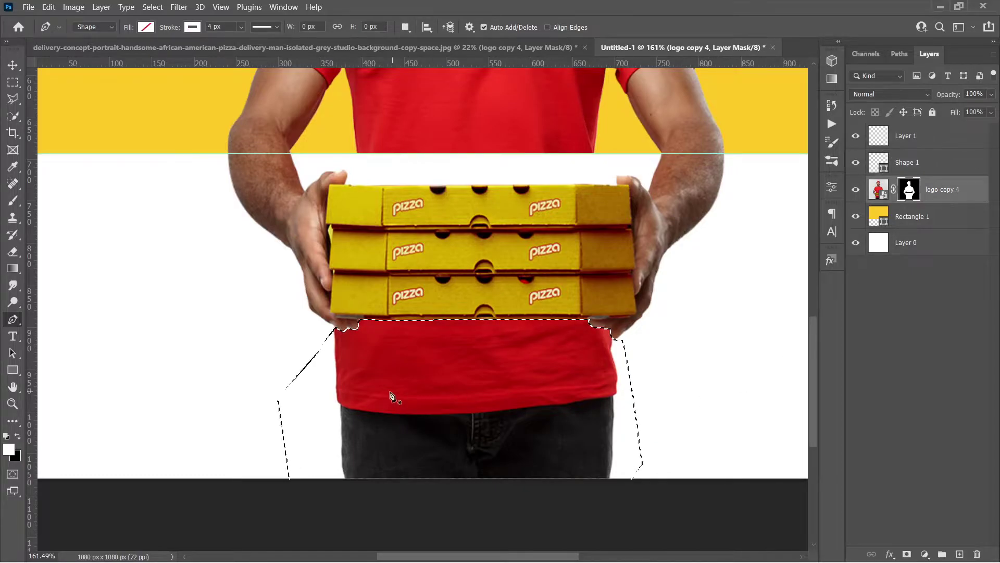
key("d")
key("e")
mouse_move(338, 344)
left_mouse_down()
mouse_move(398, 329)
mouse_move(489, 329)
left_mouse_up()
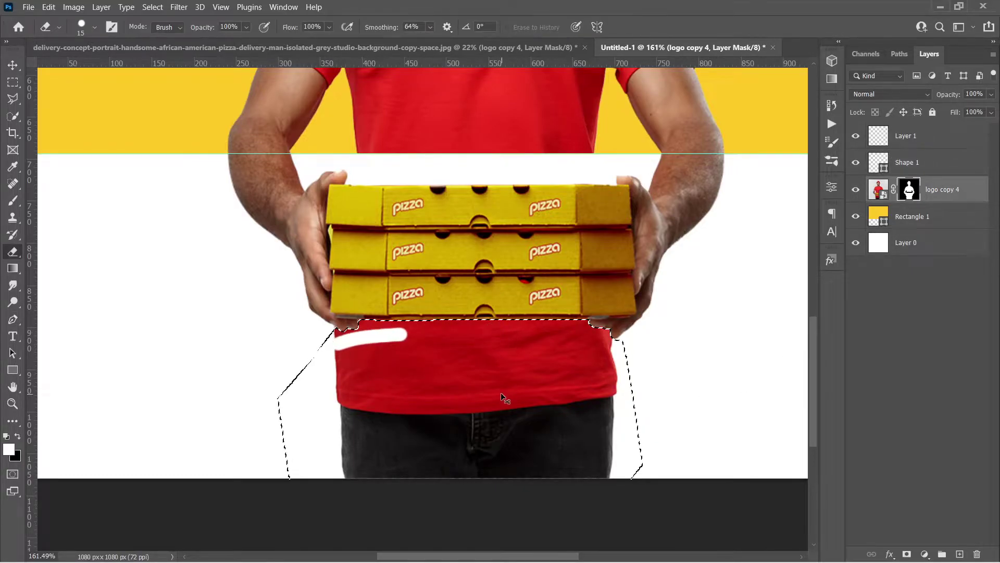
key("ctrl+z")
key("Delete")
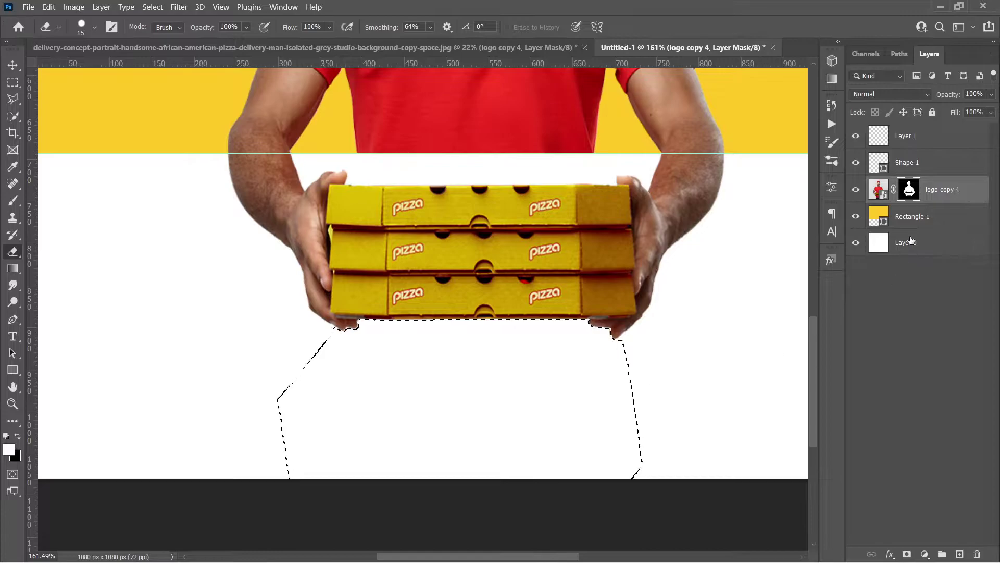
key("ctrl+d")
key("ctrl+0")
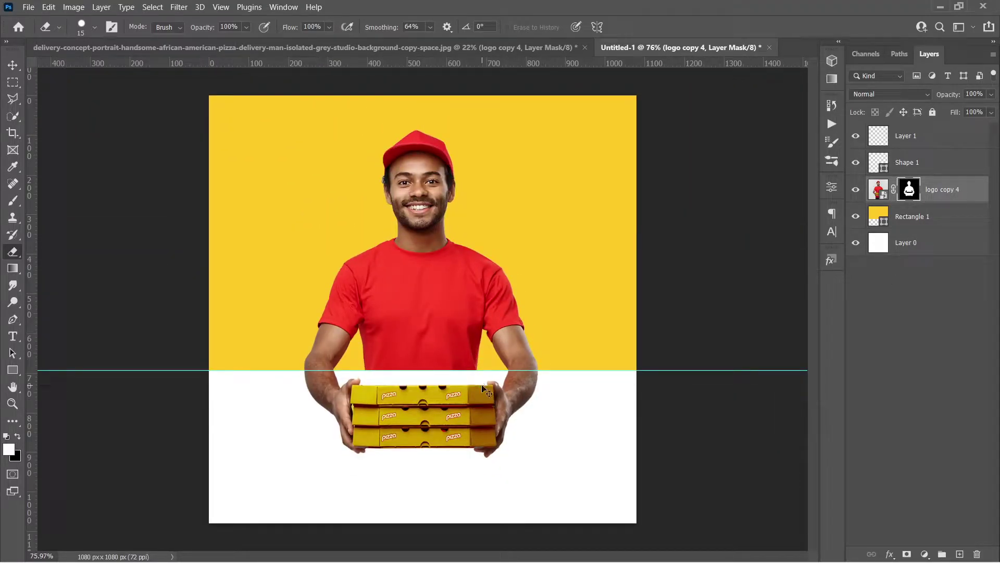
key("ctrl+semicolon")
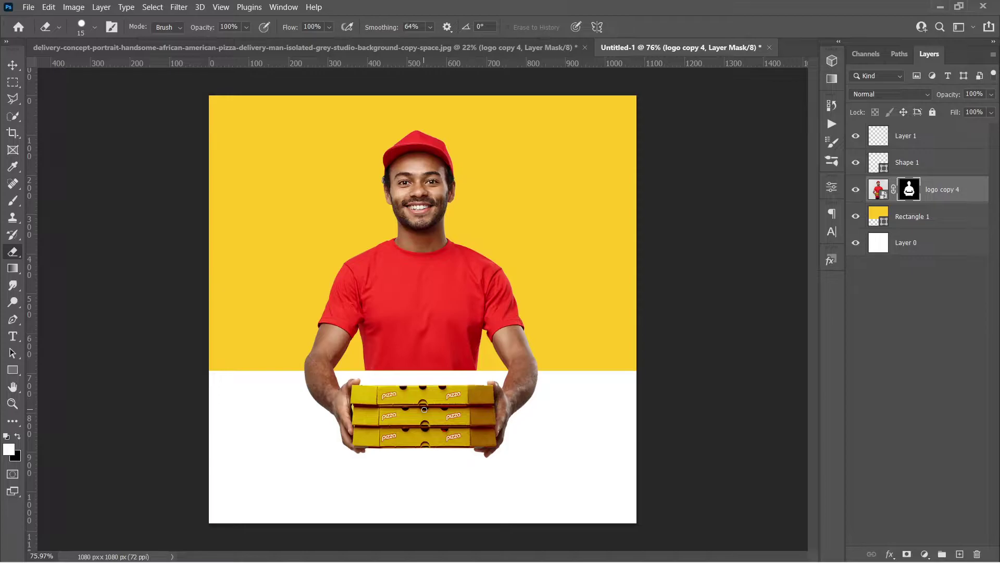
scroll(415, 422, "down", 2)
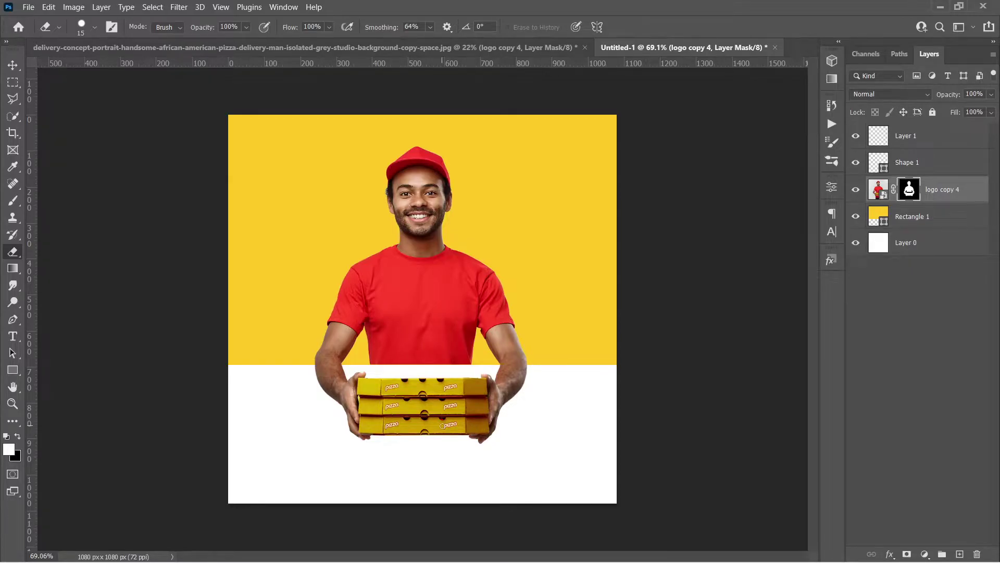
key("v")
left_click_drag(345, 63, 346, 365)
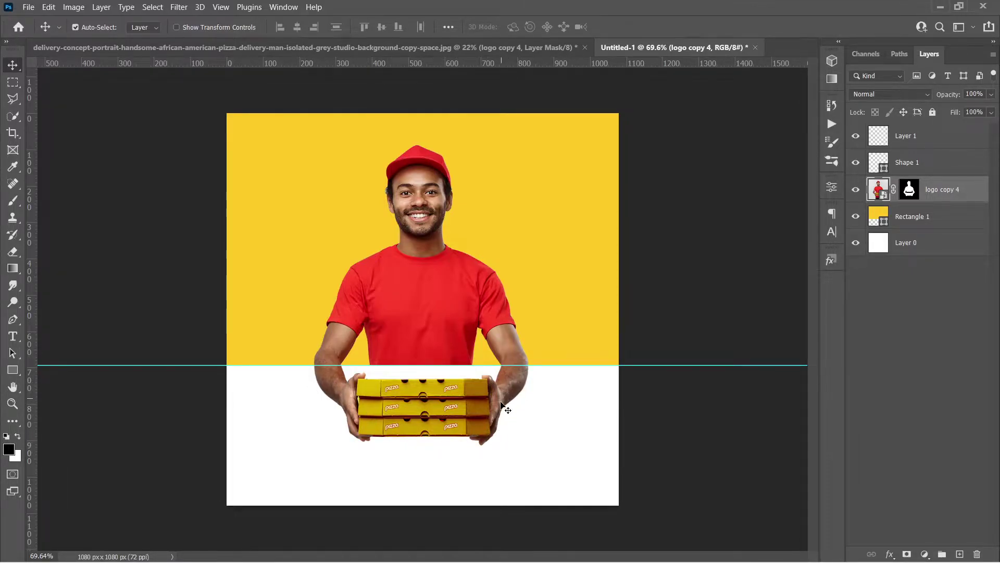
Add a Drop Shadow effect to the delivery man layer with a pure black (000000) colour.
left_click(858, 194)
left_click(859, 194)
left_click(889, 556)
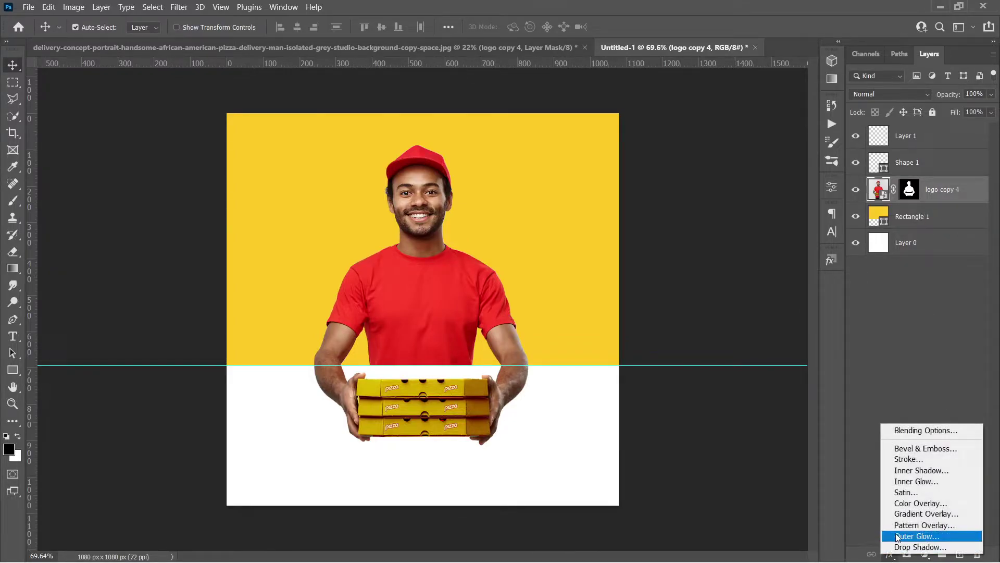
left_click(911, 548)
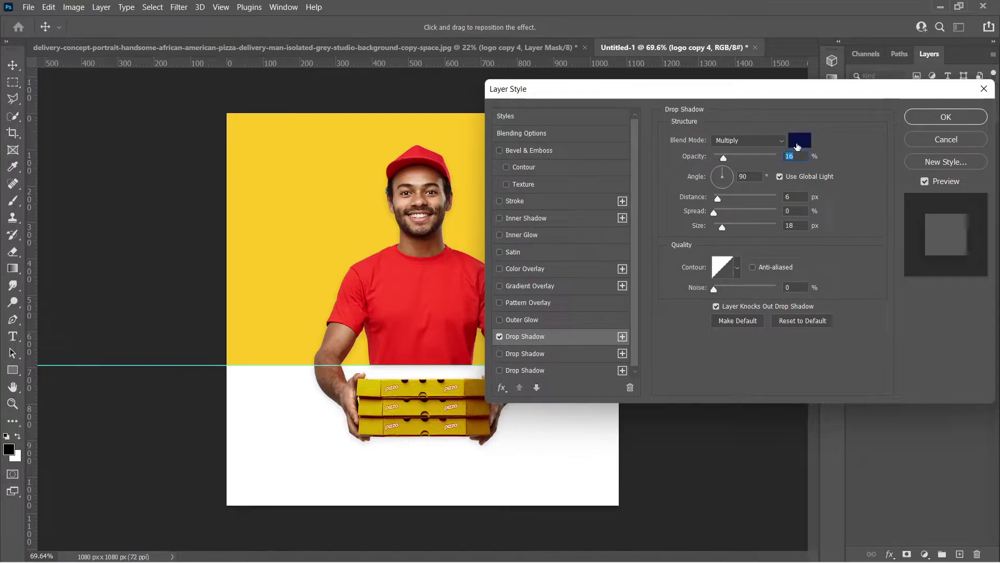
left_click(797, 146)
left_click_drag(643, 302, 578, 345)
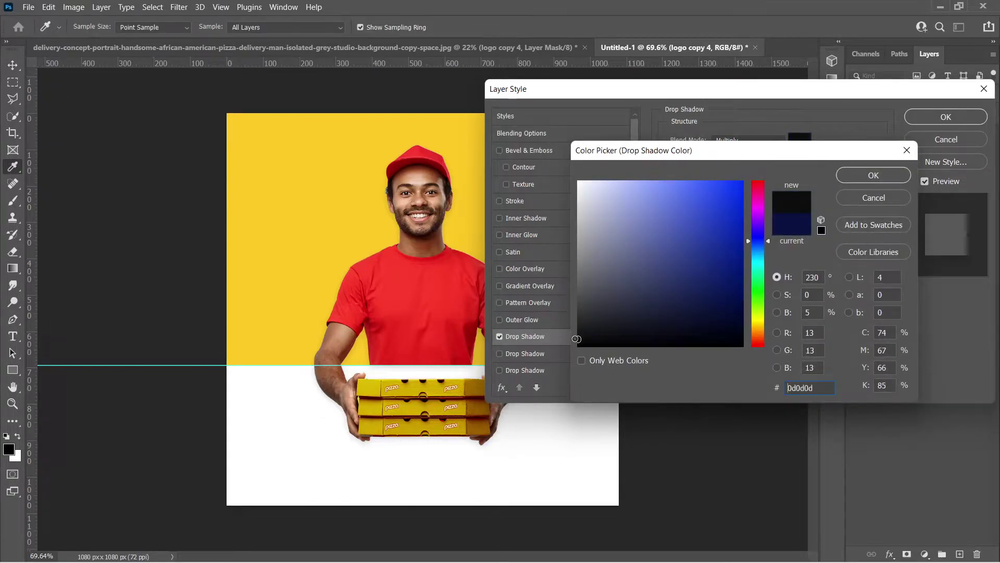
left_click(873, 175)
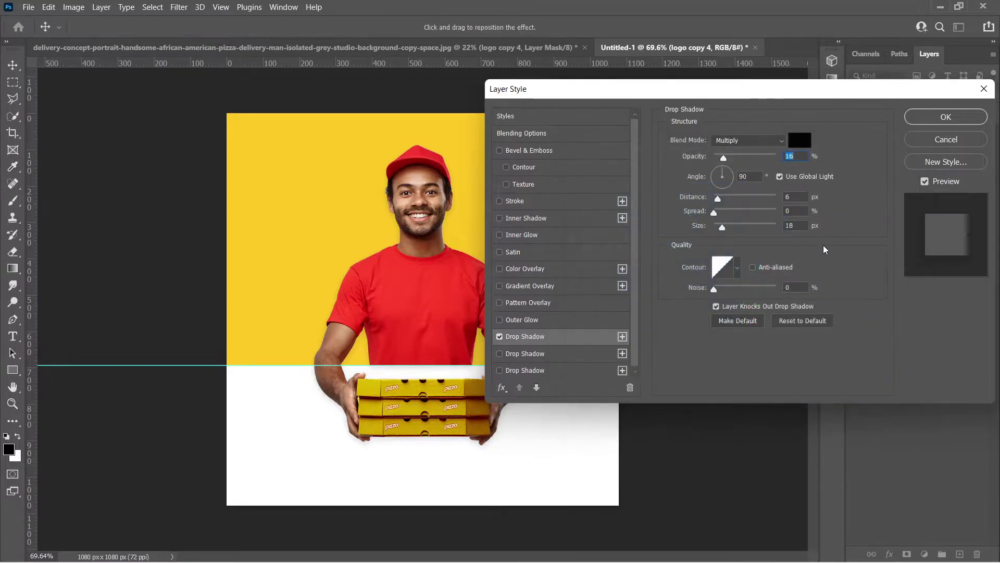
left_click(800, 138)
type("000000")
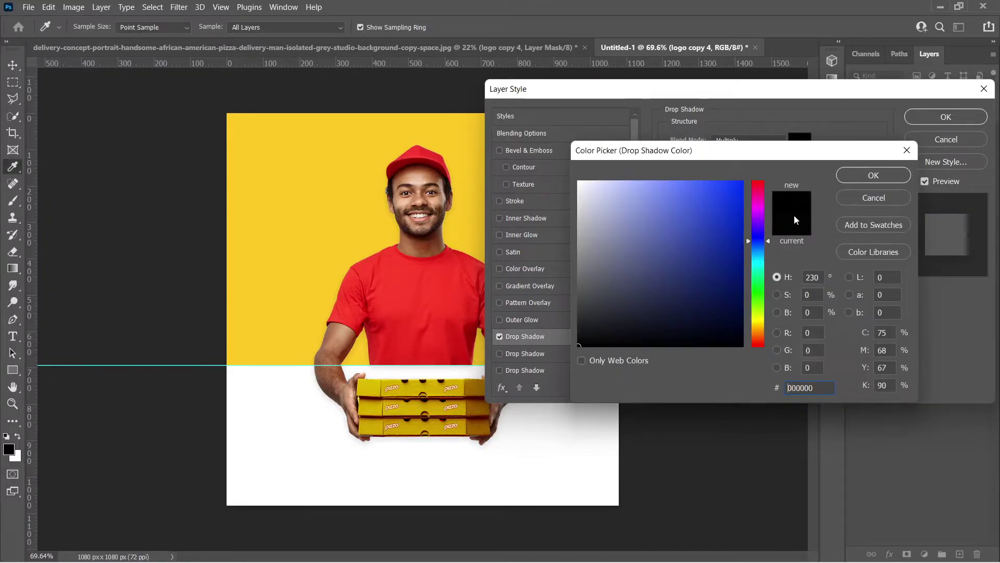
left_click(872, 175)
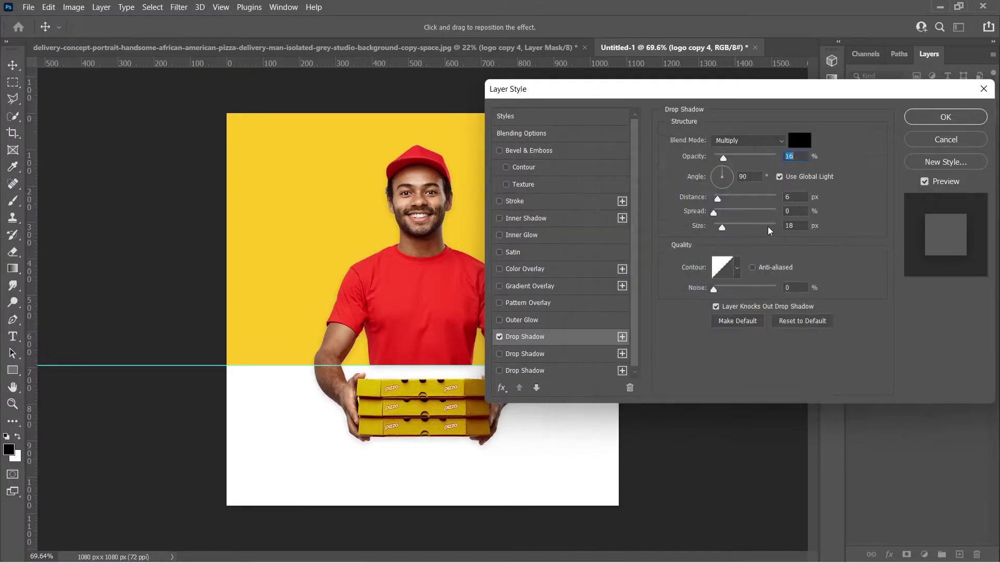
Set the shadow to Multiply, 53% opacity, 12 px distance and 18 px size.
left_click(736, 143)
left_click(736, 143)
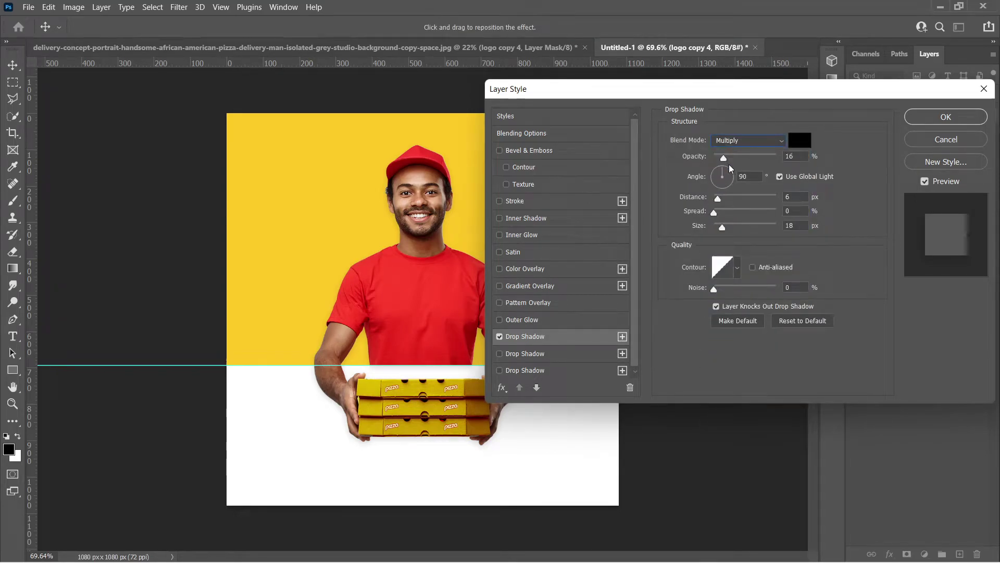
left_click_drag(724, 157, 740, 158)
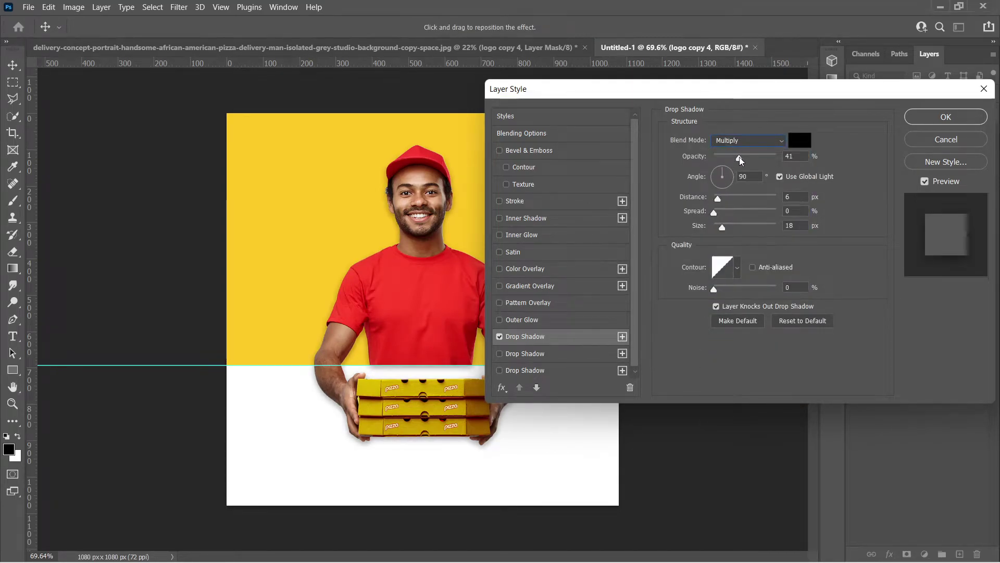
double_click(747, 176)
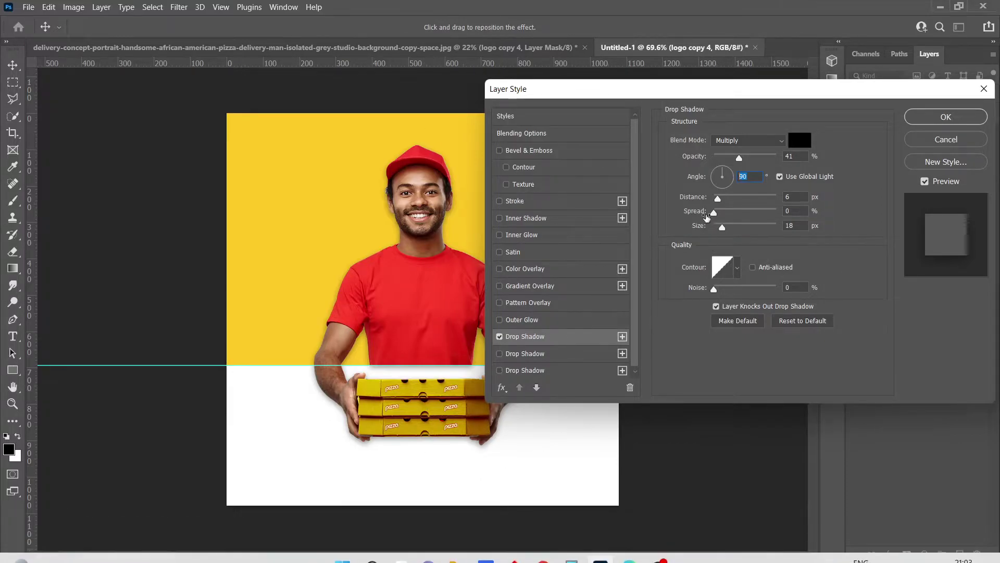
left_click_drag(718, 198, 724, 201)
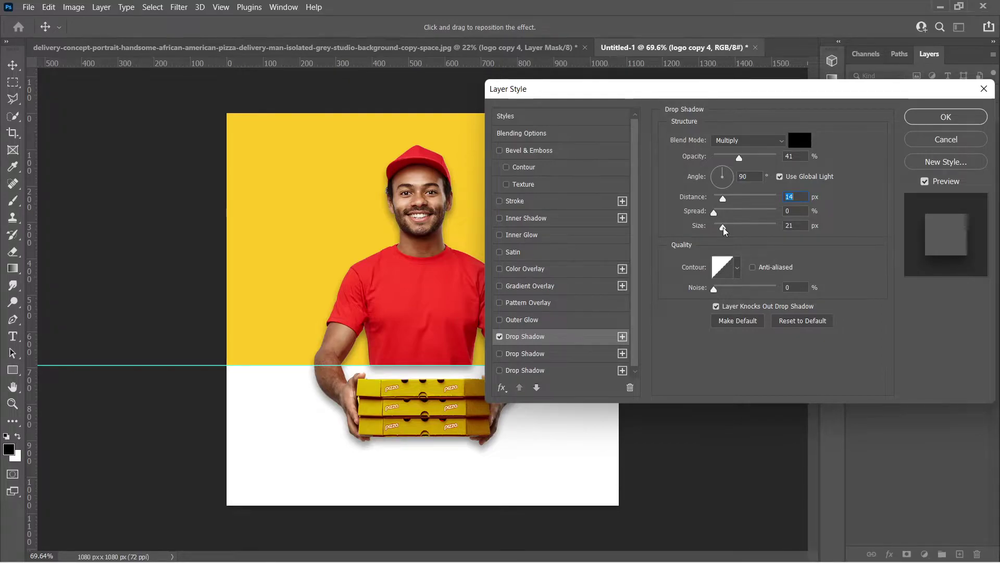
mouse_move(725, 230)
left_mouse_down()
mouse_move(714, 231)
mouse_move(727, 233)
left_mouse_up()
left_click_drag(724, 199, 723, 200)
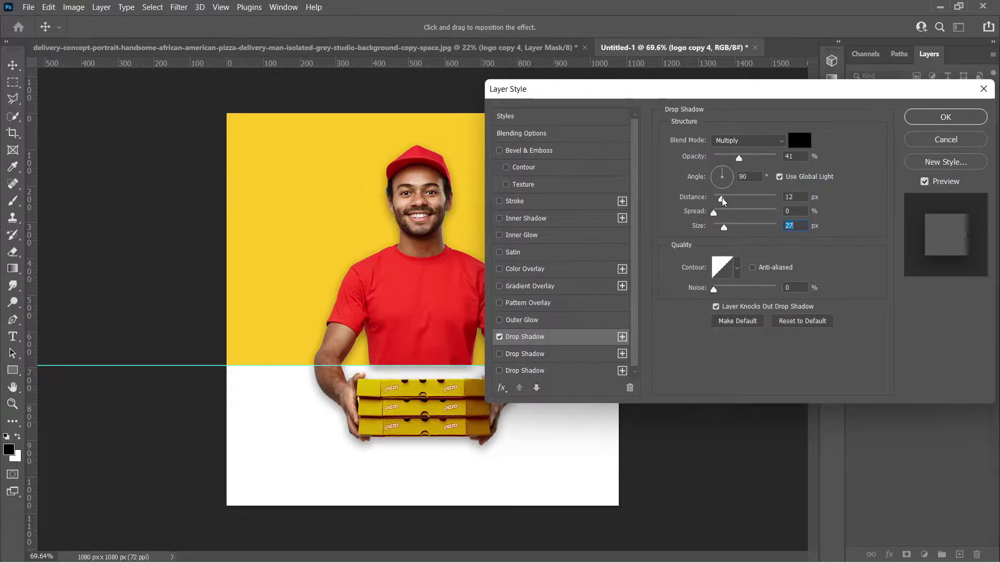
left_click_drag(739, 156, 747, 162)
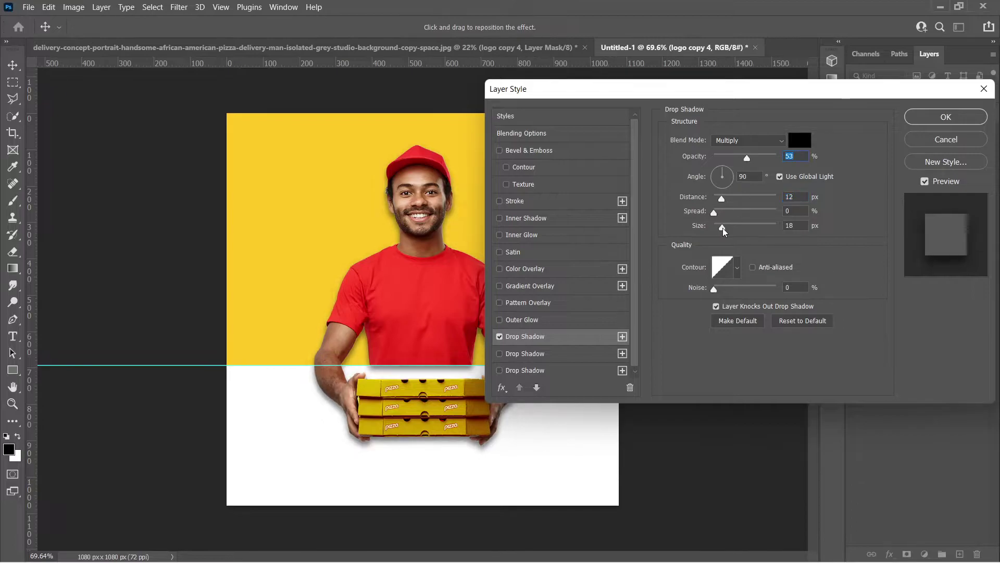
left_click(946, 117)
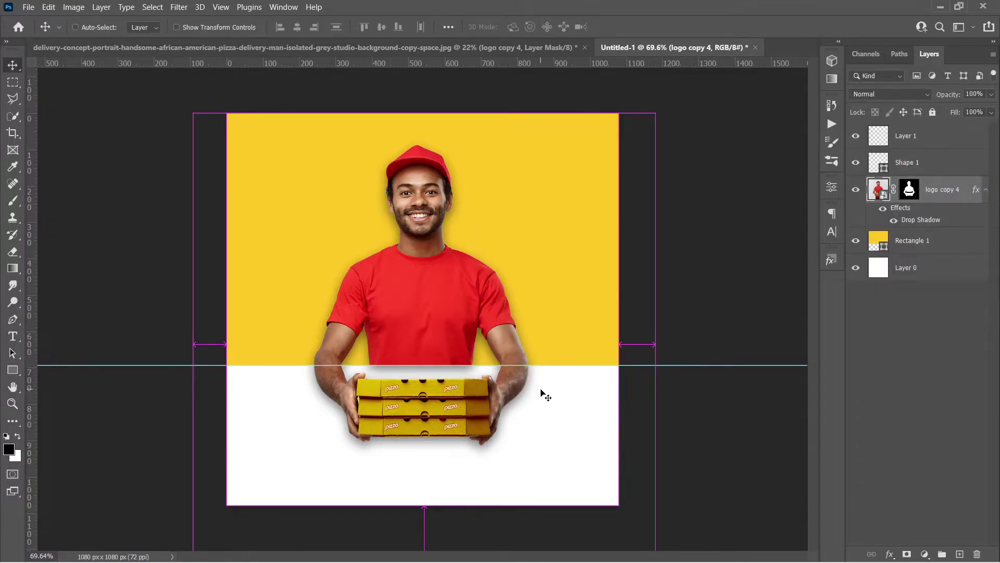
Hide guides and split logo copy 4's Drop Shadow onto its own layer with Create Layer.
key("ctrl+semicolon")
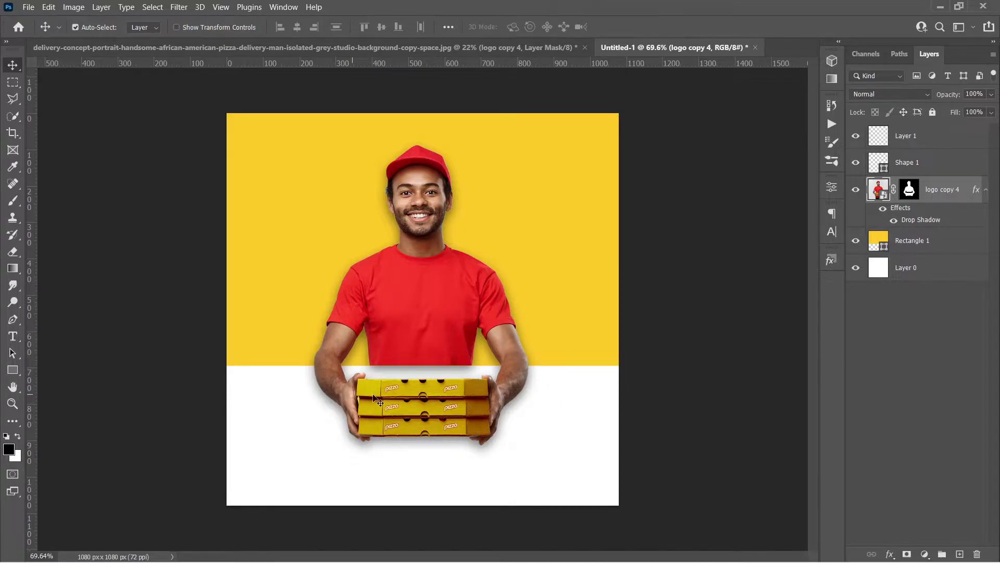
right_click(921, 224)
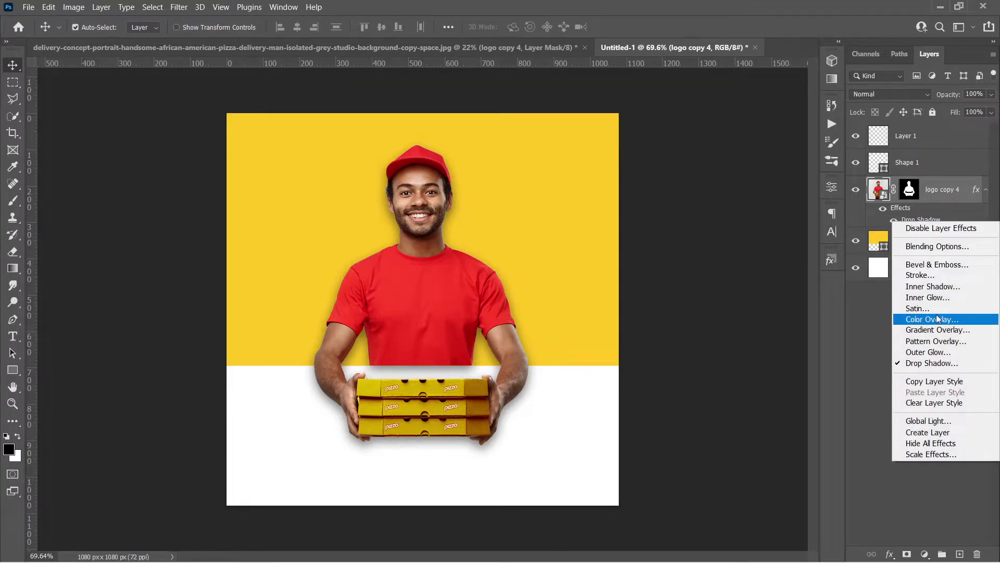
left_click(931, 432)
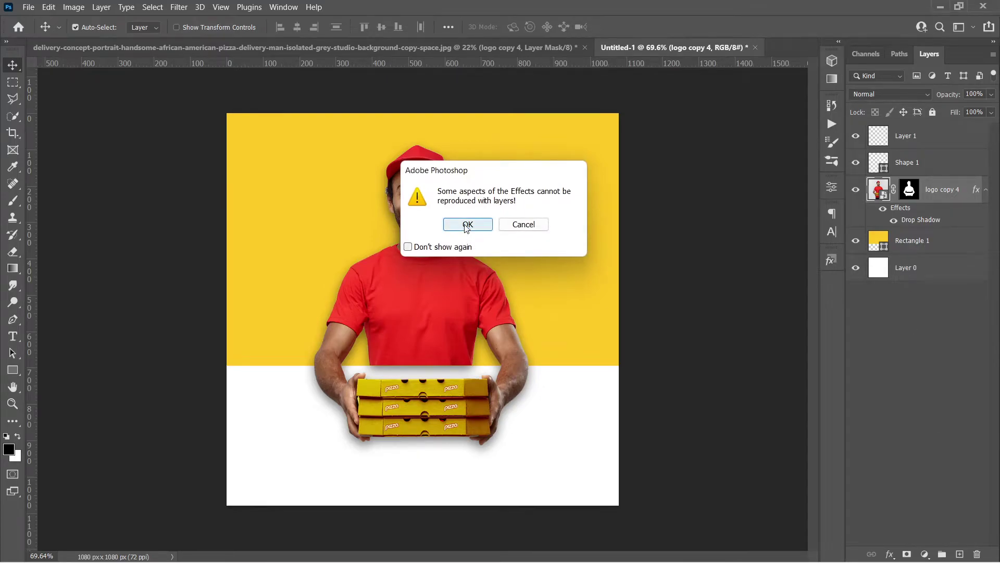
left_click(466, 228)
Toggle the photo and new shadow layer visibility to check the separated shadow.
left_click(896, 221)
left_click(853, 191)
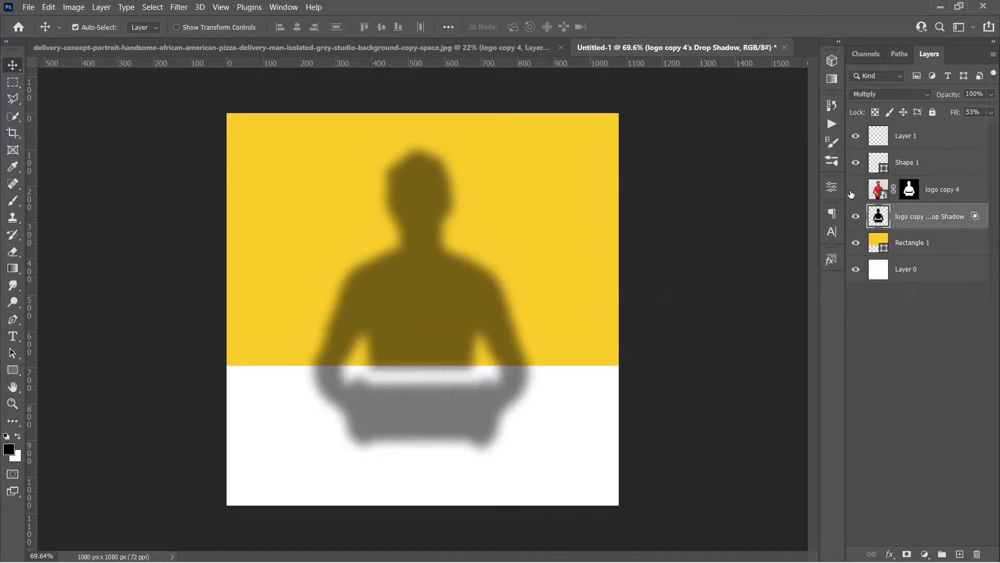
left_click(854, 217)
left_click(855, 216)
left_click(856, 189)
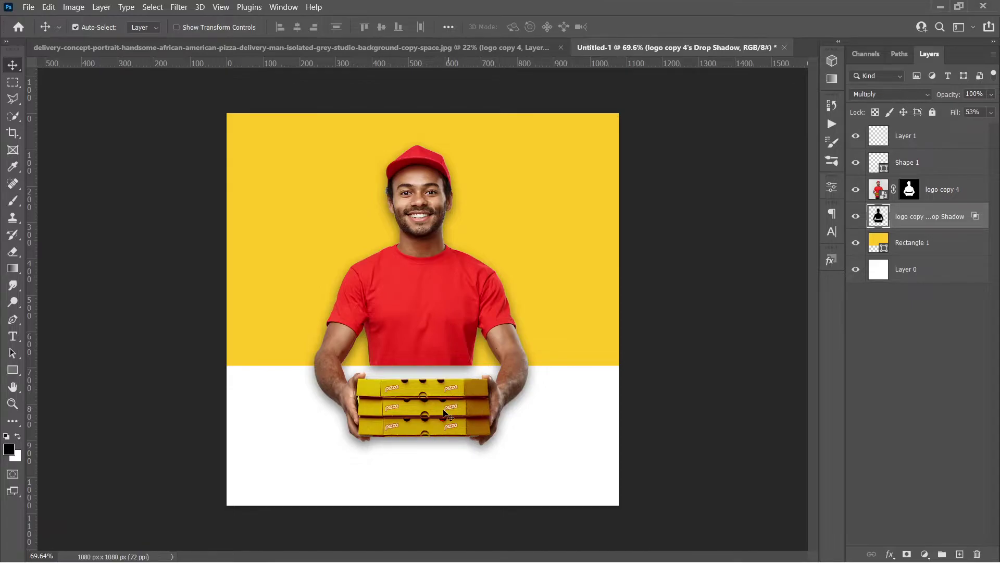
Set up the Eraser with a hard round tip at 175 px.
key("b")
scroll(405, 369, "up", 3)
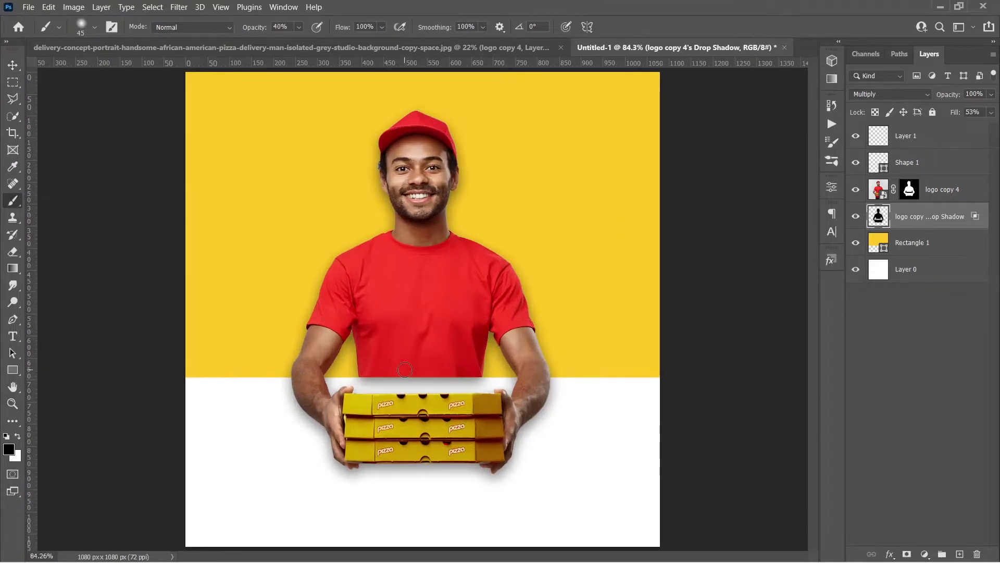
key("e")
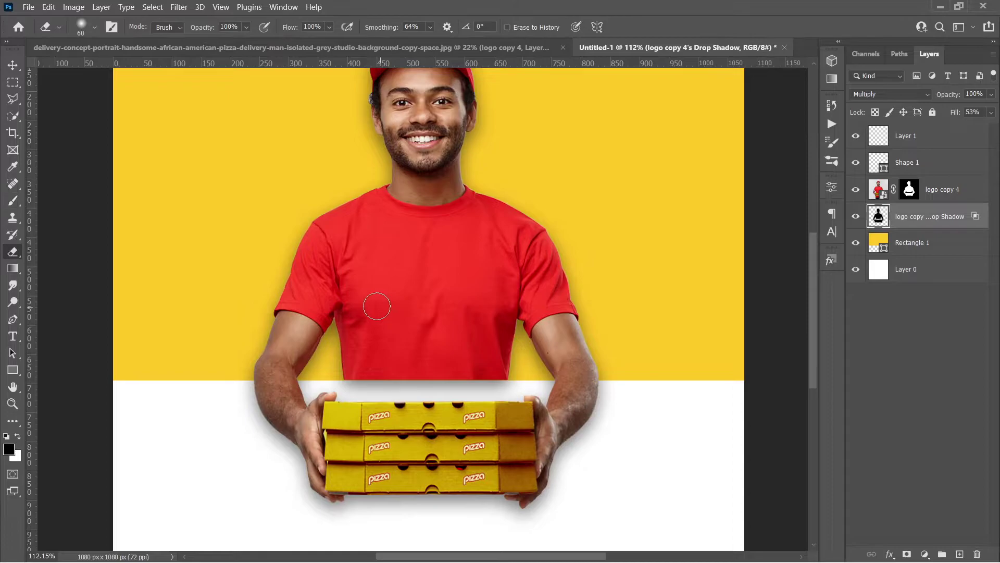
left_click(81, 26)
left_click(78, 236)
key("Return")
key("bracketright")
key("bracketright")
key("bracketright")
key("bracketright")
key("bracketright")
key("bracketright")
key("bracketright")
Marquee-select the yellow area above the guide and erase the shadow spill inside it.
key("ctrl+semicolon")
scroll(373, 277, "down", 2)
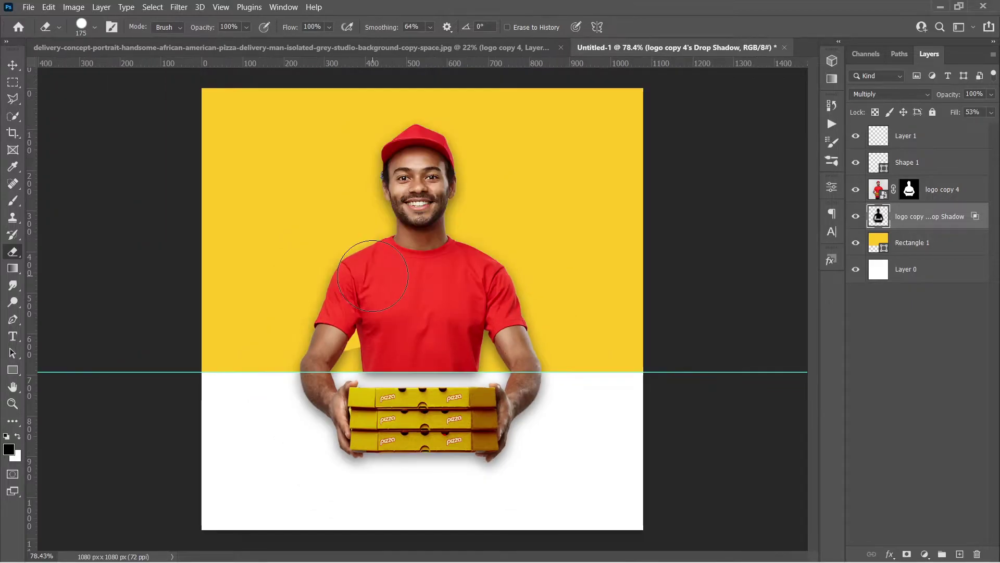
key("m")
mouse_move(193, 89)
left_mouse_down()
mouse_move(692, 384)
mouse_move(695, 372)
left_mouse_up()
key("e")
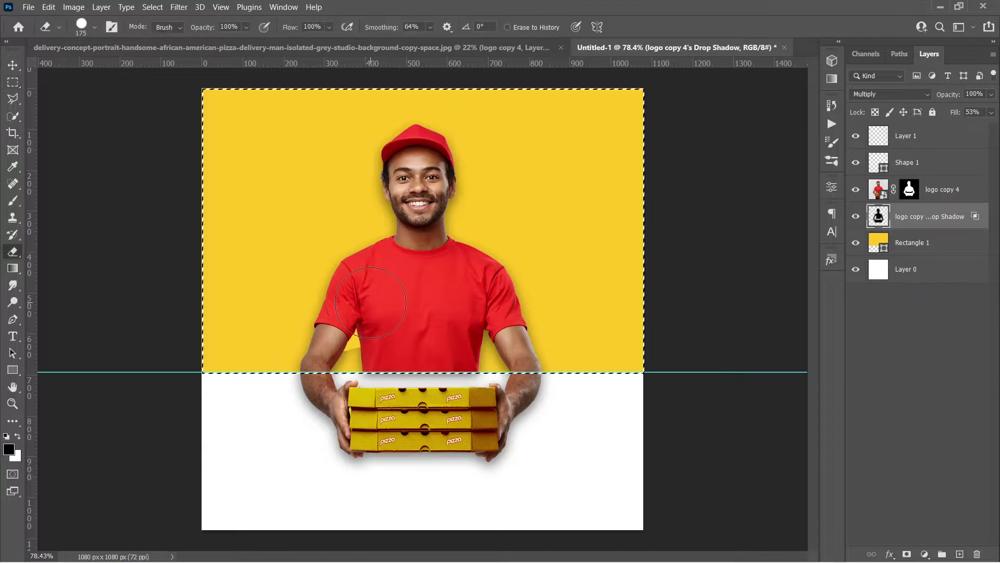
mouse_move(292, 344)
left_mouse_down()
mouse_move(636, 342)
mouse_move(383, 318)
mouse_move(237, 291)
mouse_move(557, 159)
mouse_move(434, 125)
mouse_move(345, 223)
mouse_move(465, 196)
mouse_move(369, 139)
mouse_move(283, 211)
mouse_move(485, 178)
mouse_move(555, 311)
mouse_move(290, 313)
left_mouse_up()
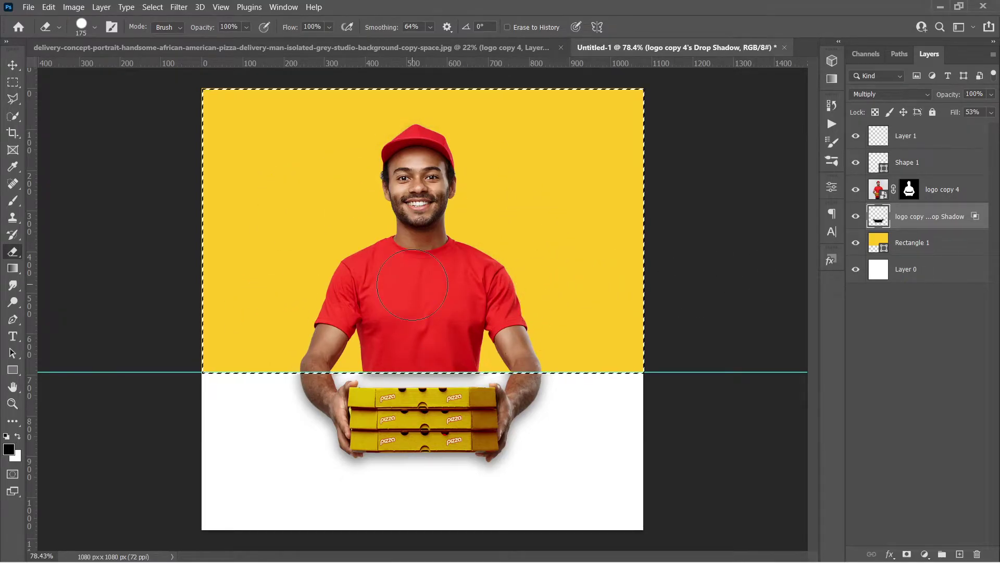
key("ctrl+d")
Try erasing the boundary shadow above the boxes with a 35 px eraser, then undo.
scroll(435, 405, "up", 3)
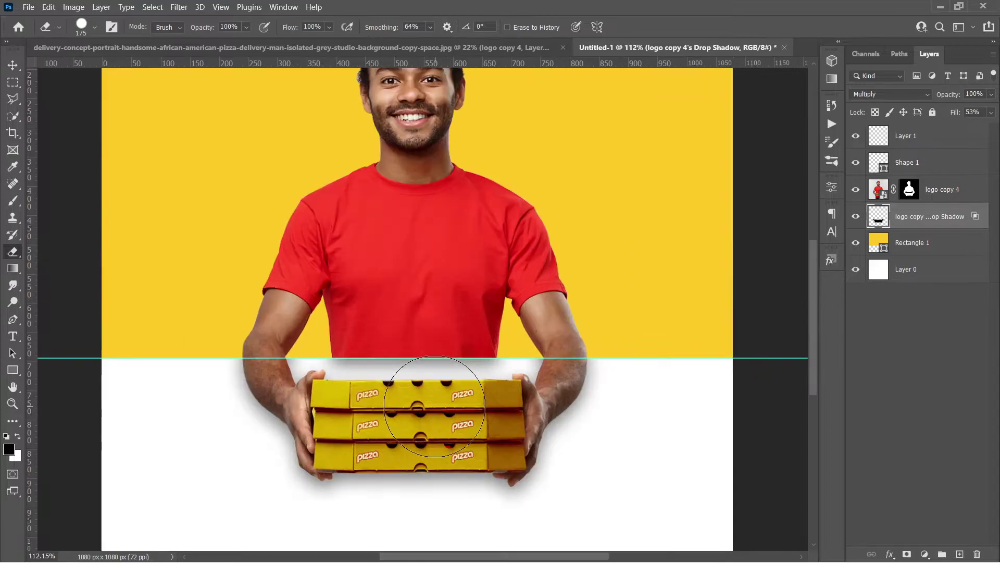
scroll(435, 406, "up", 1)
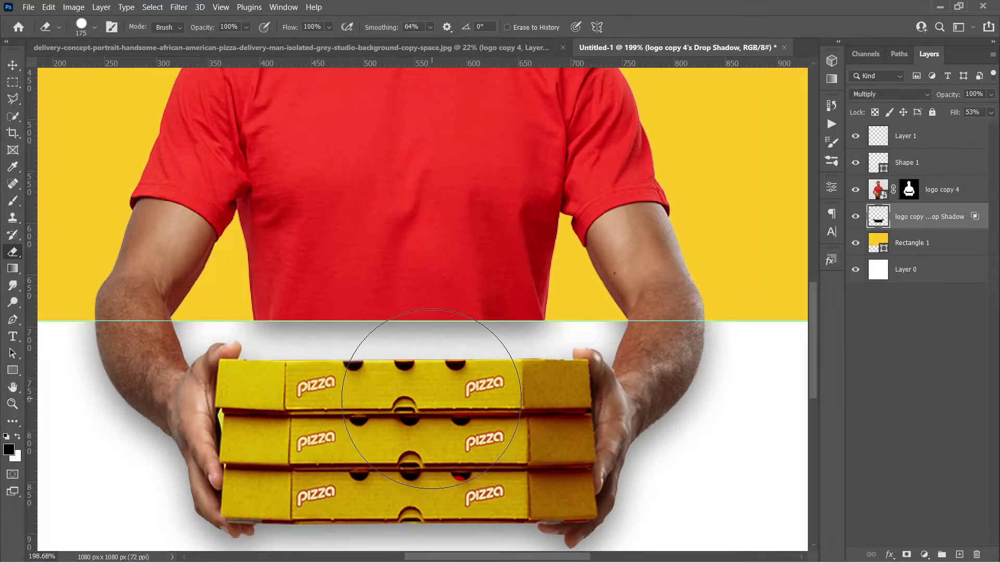
key("bracketleft")
key("bracketleft")
key("bracketleft")
key("bracketleft")
key("bracketleft")
key("bracketleft")
key("bracketleft")
key("bracketleft")
key("bracketleft")
key("bracketleft")
key("bracketleft")
key("ctrl+semicolon")
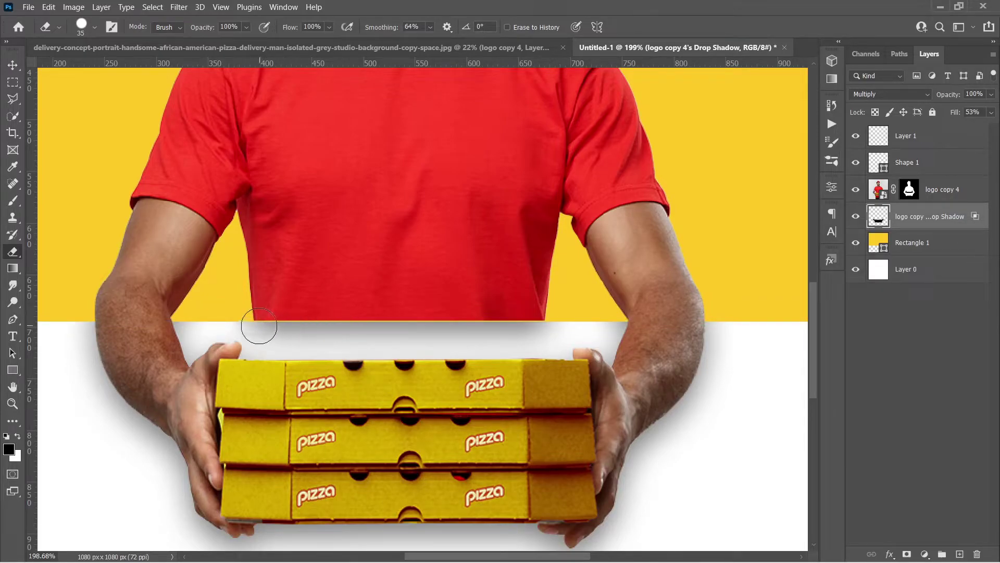
mouse_move(261, 331)
left_mouse_down()
mouse_move(569, 328)
mouse_move(527, 342)
mouse_move(366, 353)
mouse_move(225, 330)
mouse_move(230, 319)
left_mouse_up()
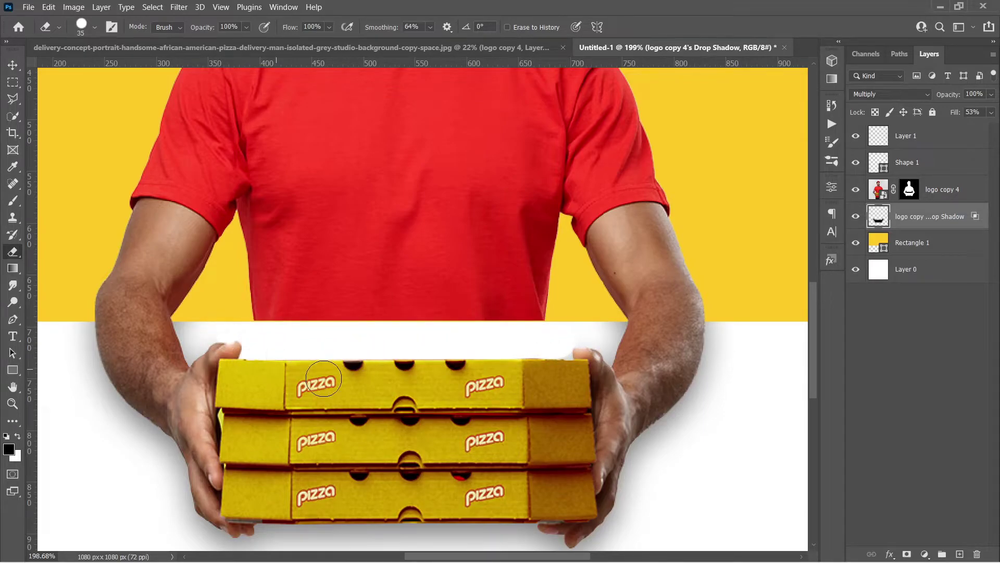
mouse_move(598, 335)
left_mouse_down()
mouse_move(521, 387)
mouse_move(607, 335)
left_mouse_up()
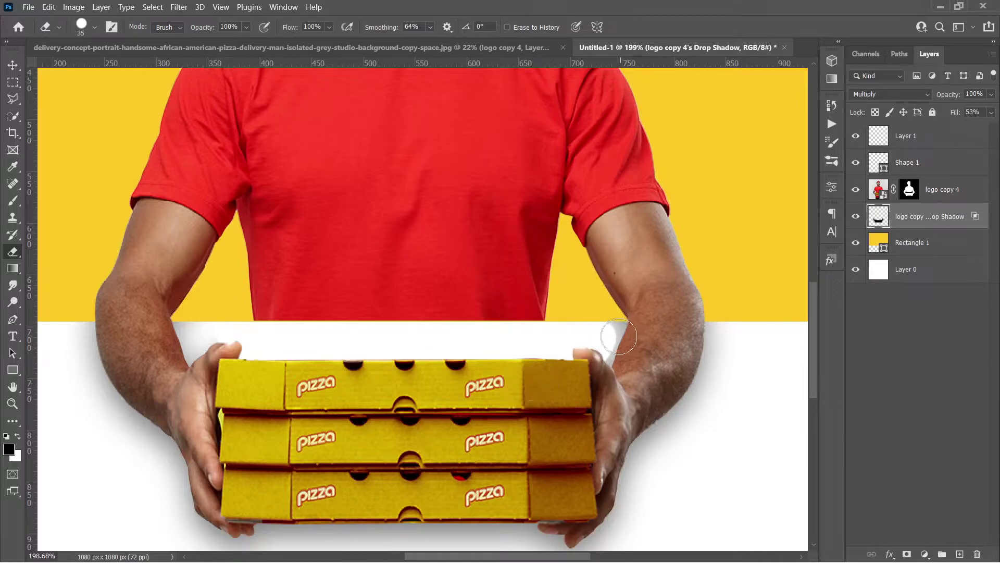
key("ctrl+z")
key("ctrl+z")
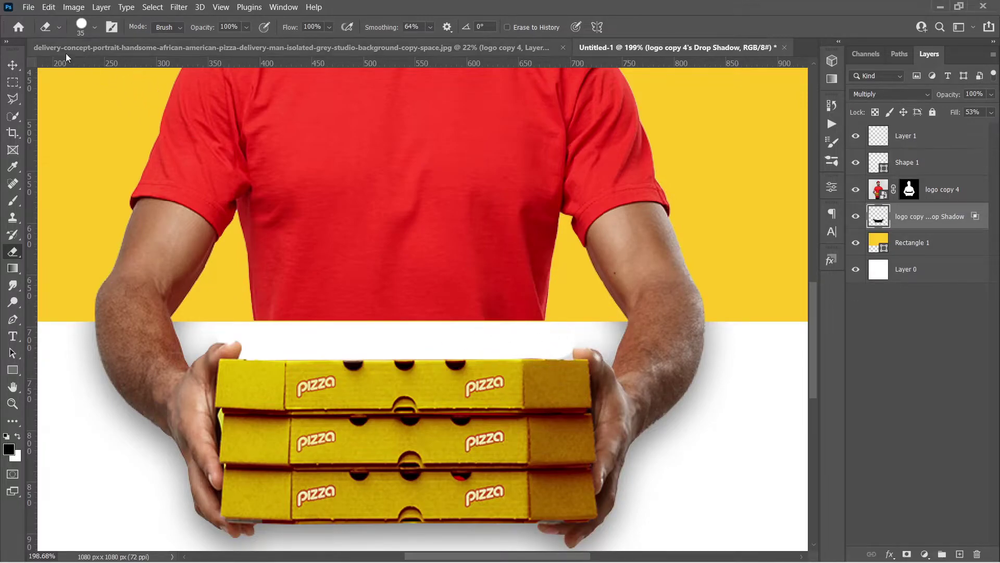
Softly erase the shadow beside the right thumb with a soft round tip, then reselect logo copy 4.
left_click(94, 27)
left_click(105, 202)
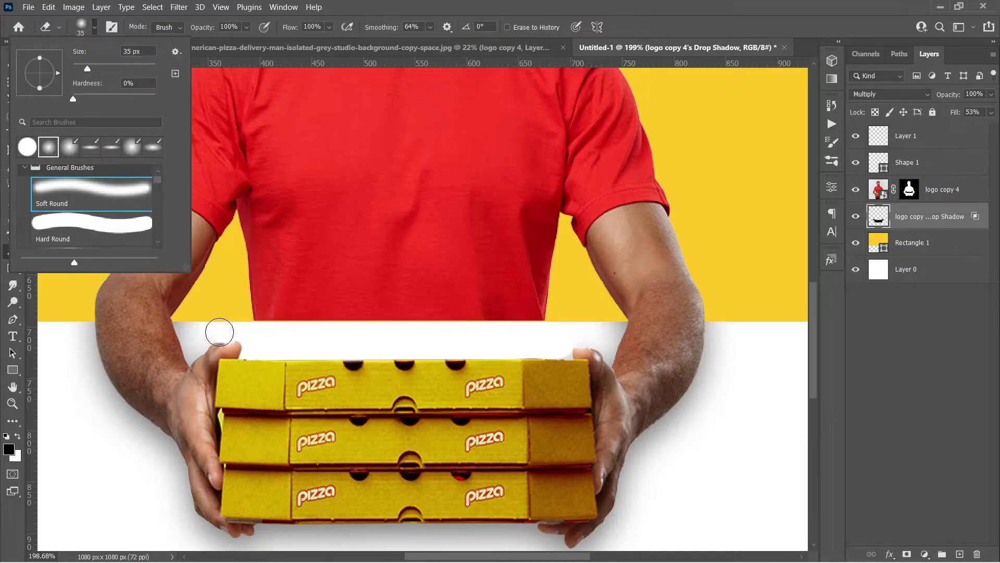
left_click(211, 330)
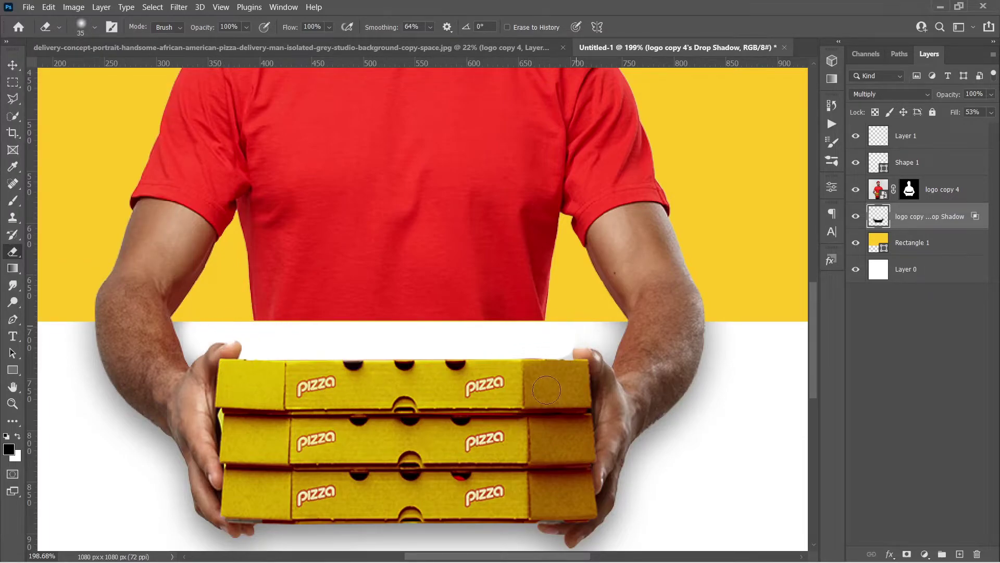
left_click_drag(576, 328, 577, 348)
scroll(484, 340, "down", 3)
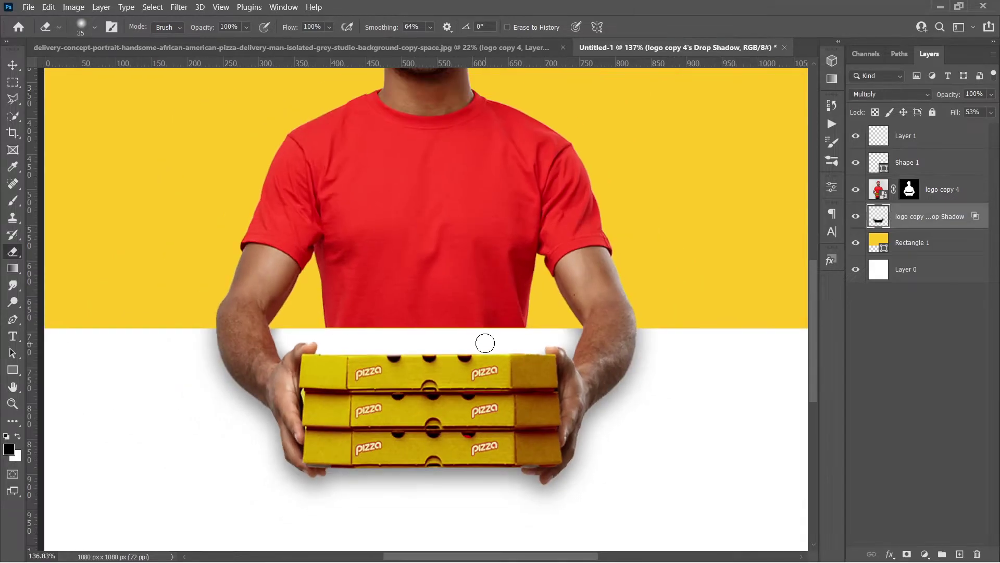
key("v")
left_click(457, 300)
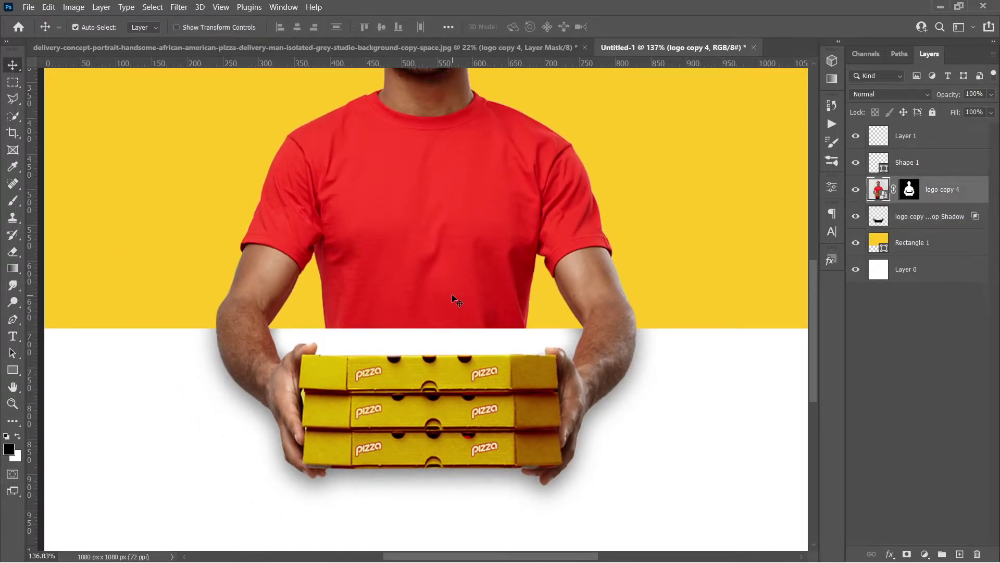
Compare the shadow layer on and off, then raise its fill to 61%.
scroll(451, 296, "down", 5)
scroll(451, 296, "up", 1)
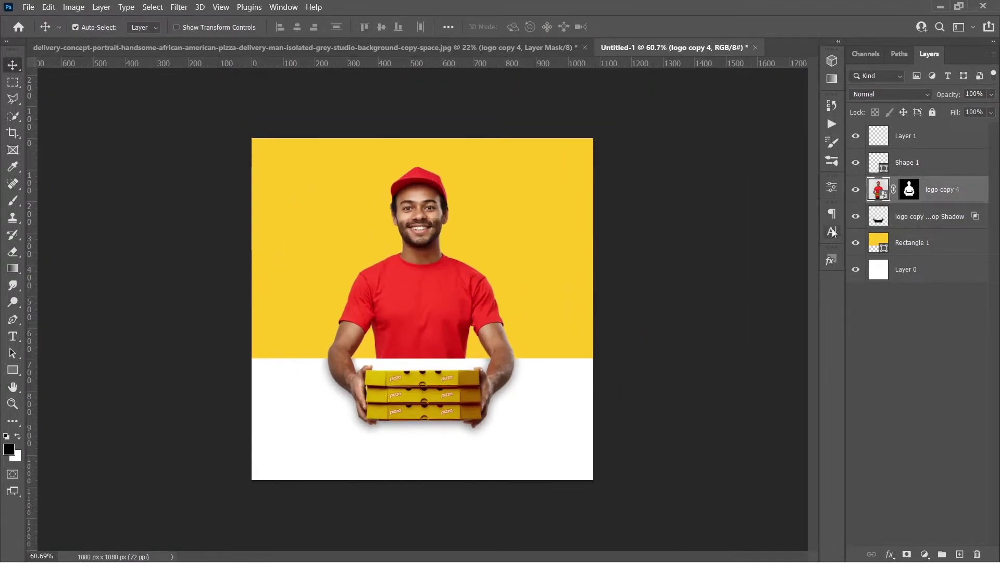
left_click(856, 218)
left_click(856, 217)
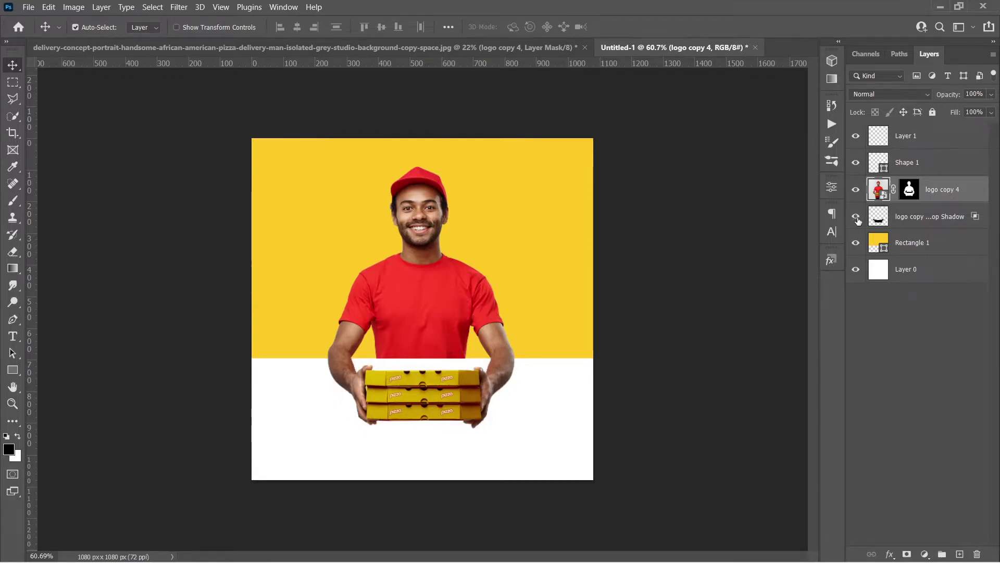
left_click(930, 226)
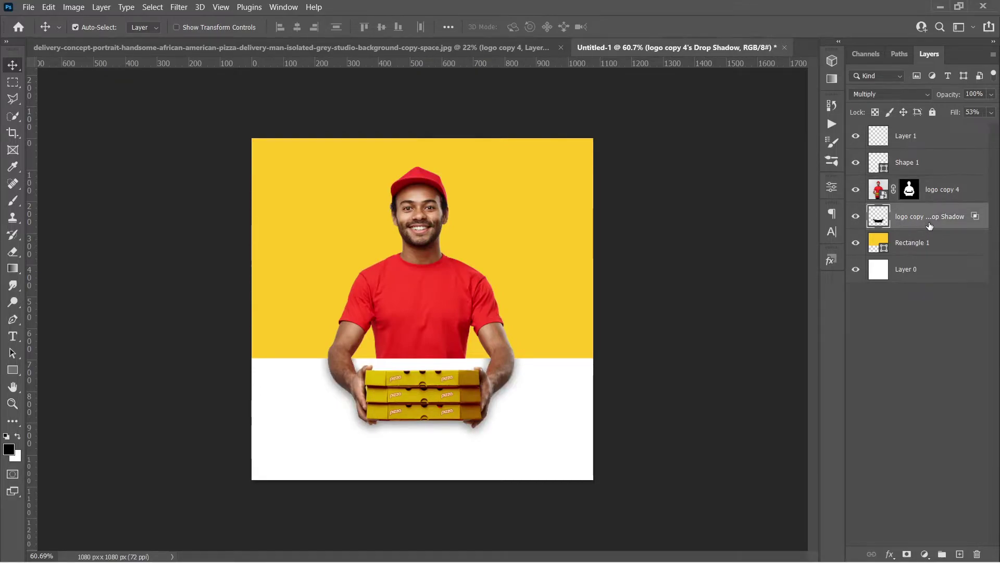
left_click(992, 112)
mouse_move(962, 128)
left_mouse_down()
mouse_move(976, 127)
mouse_move(968, 127)
left_mouse_up()
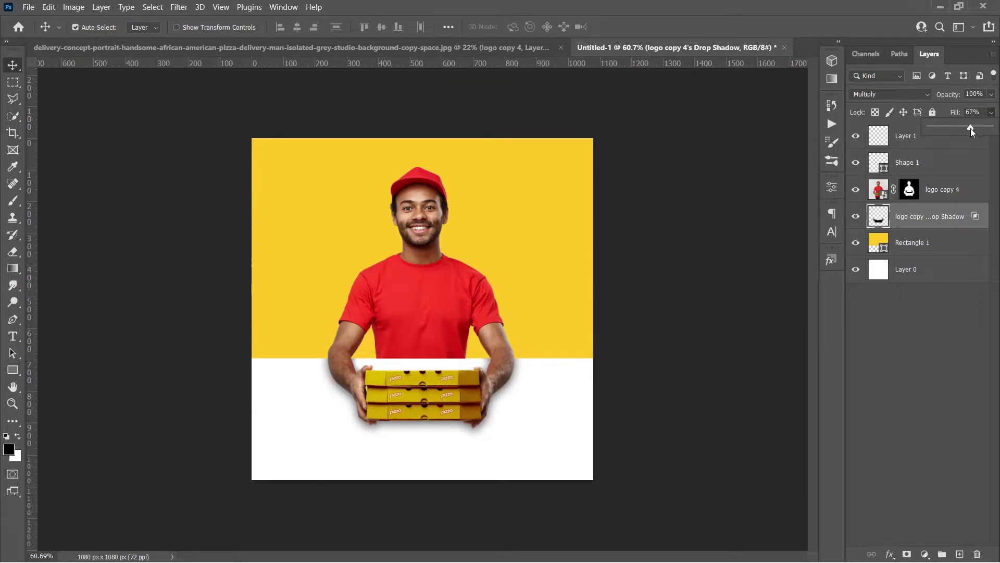
scroll(255, 380, "up", 3)
scroll(408, 409, "down", 1)
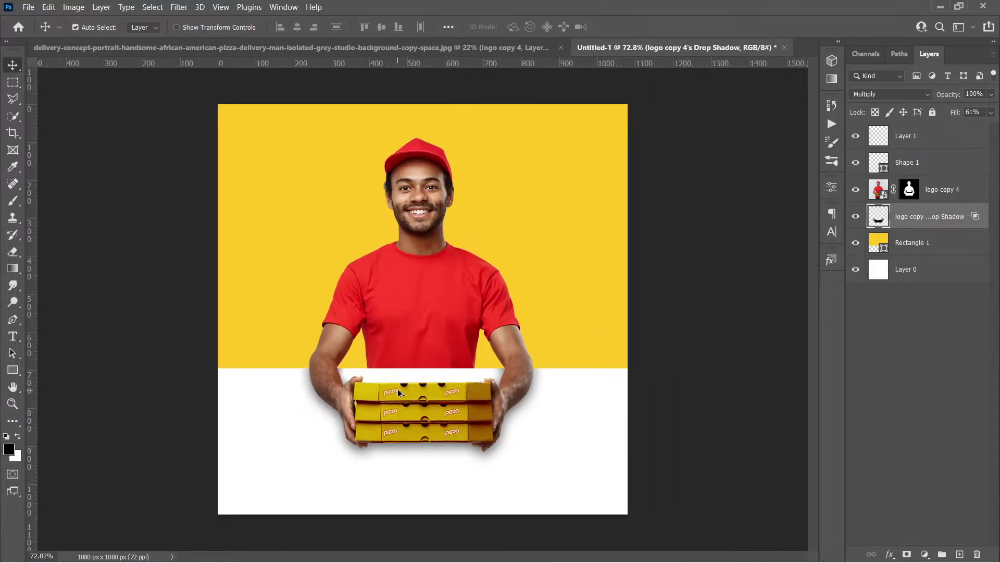
scroll(386, 379, "up", 5)
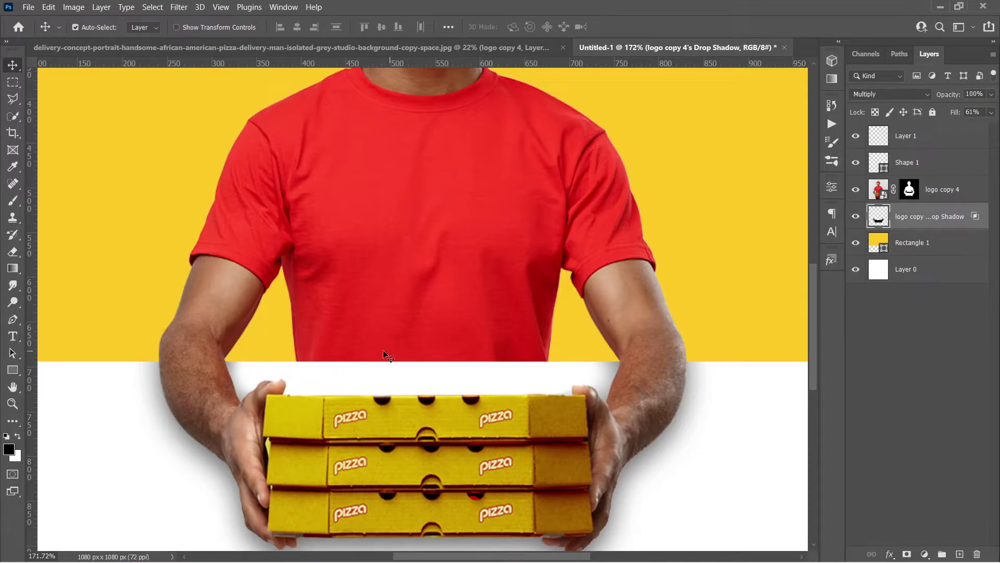
left_click(561, 329)
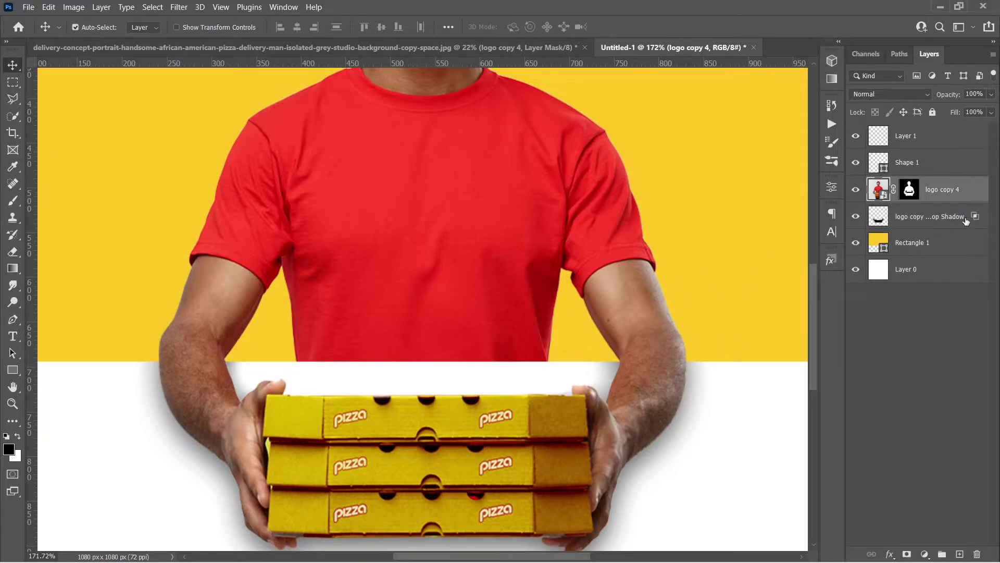
Add a new layer clipped to the delivery man and size the brush to 90.
left_click(959, 554)
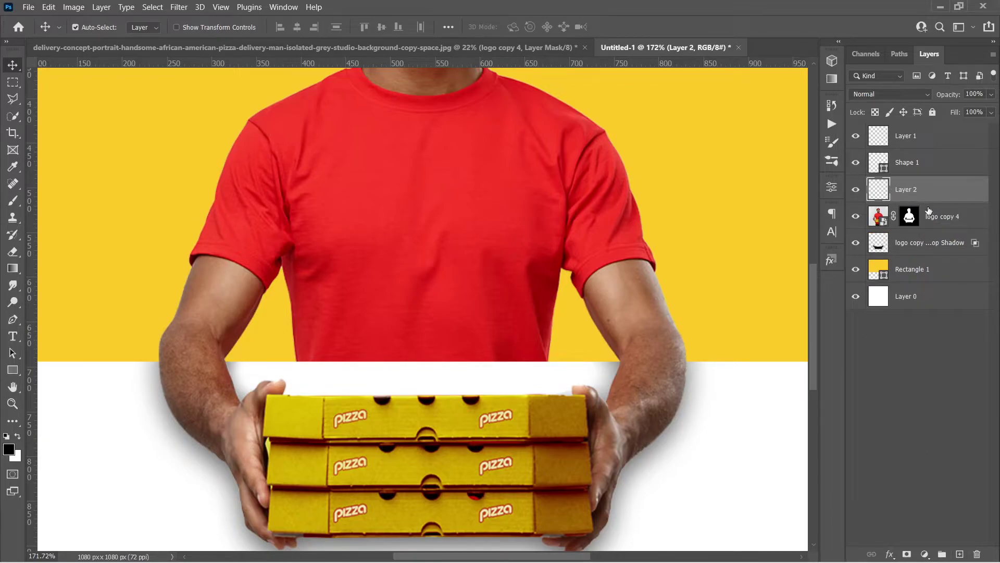
left_click_drag(937, 204, 937, 197)
left_click(936, 200, "alt")
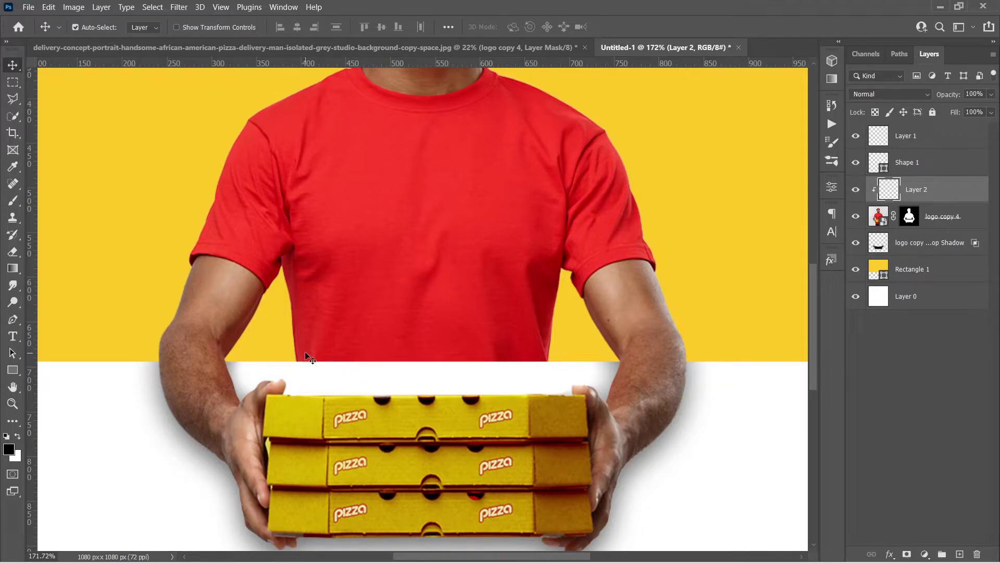
key("b")
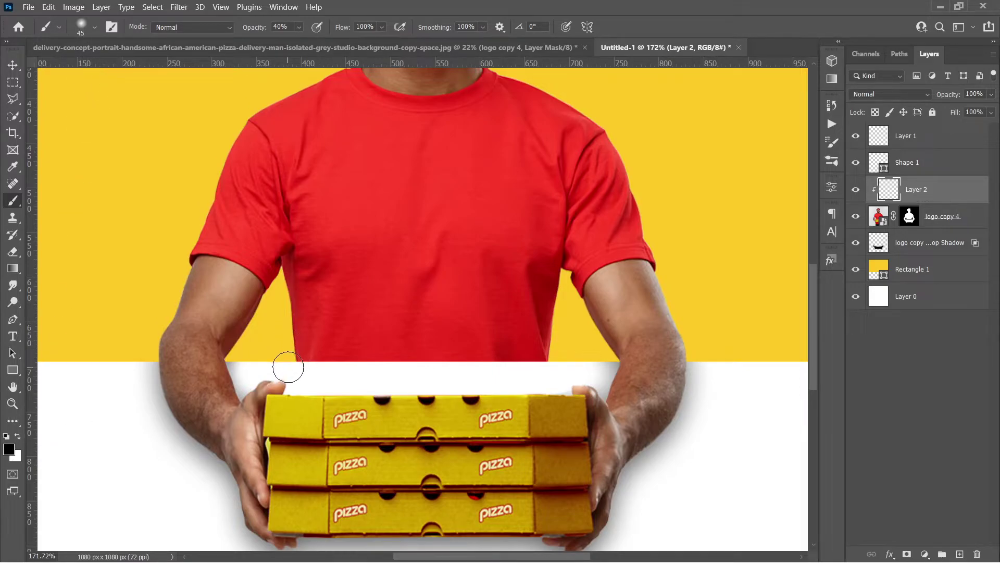
mouse_move(288, 367)
left_mouse_down()
mouse_move(574, 369)
mouse_move(605, 380)
left_mouse_up()
key("ctrl+z")
key("bracketright")
key("bracketright")
key("bracketright")
key("bracketright")
key("bracketright")
Select the shirt area down to the guide and brush a 10% opacity shadow at the hem.
key("ctrl+semicolon")
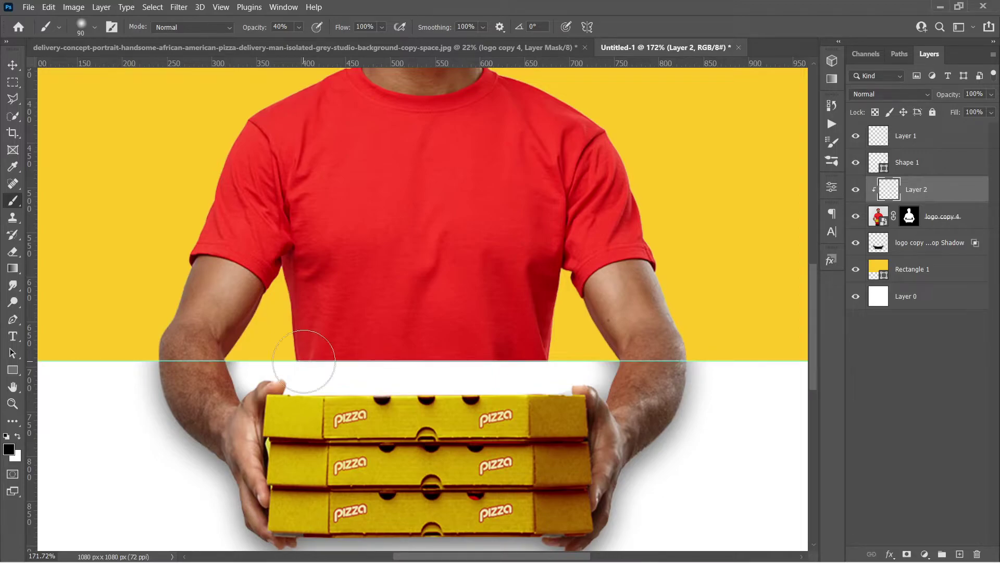
key("m")
mouse_move(73, 88)
left_mouse_down()
mouse_move(245, 223)
mouse_move(647, 367)
mouse_move(716, 365)
left_mouse_up()
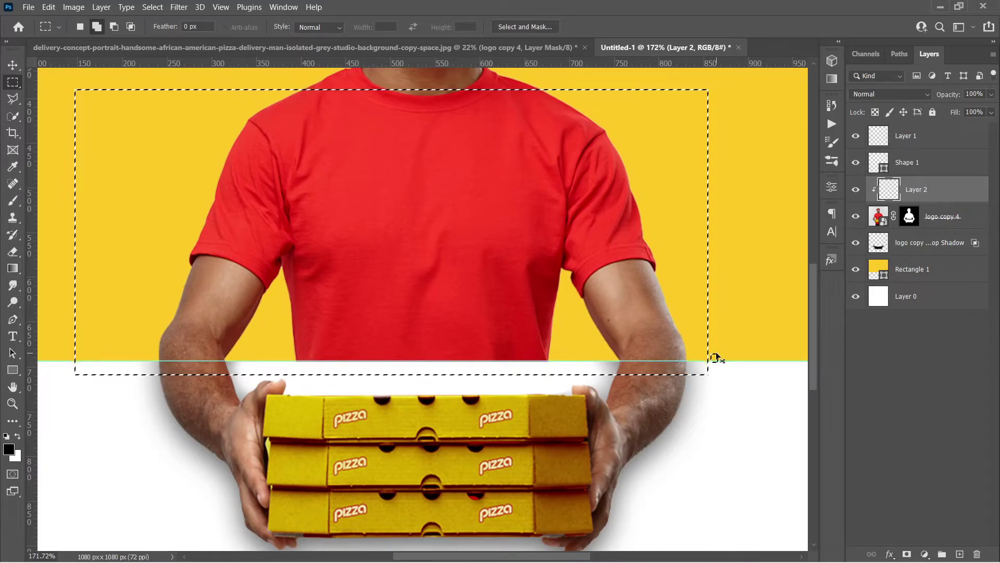
key("ctrl+d")
left_click_drag(149, 109, 706, 361)
key("b")
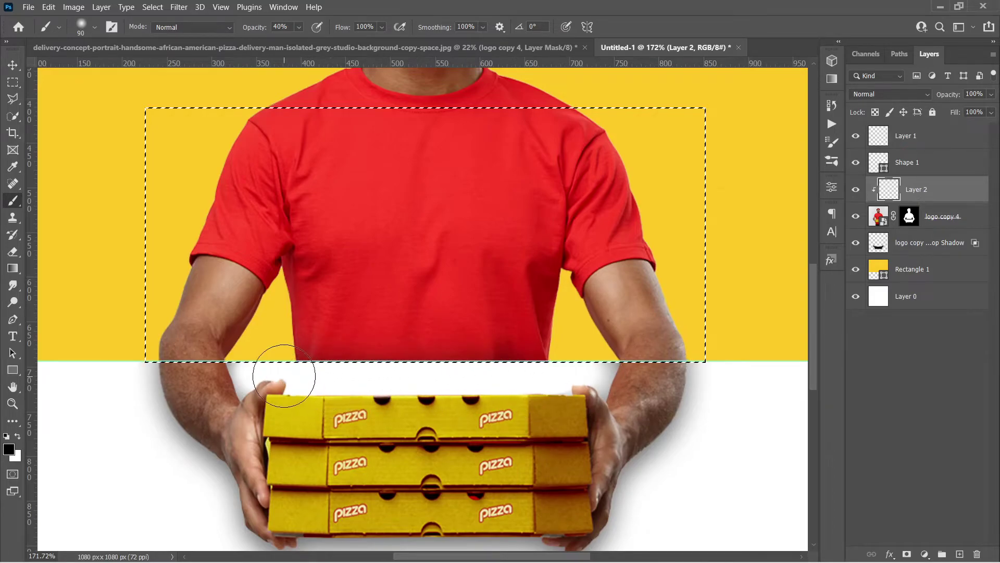
key("1")
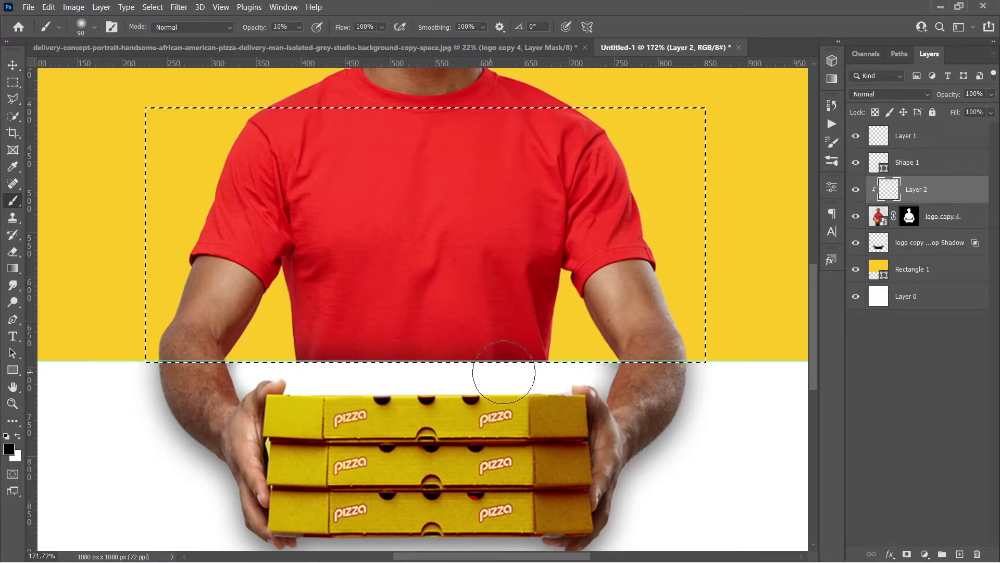
key("ctrl+d")
Set Layer 2 to Multiply and lower its fill to 75%.
scroll(564, 323, "down", 2)
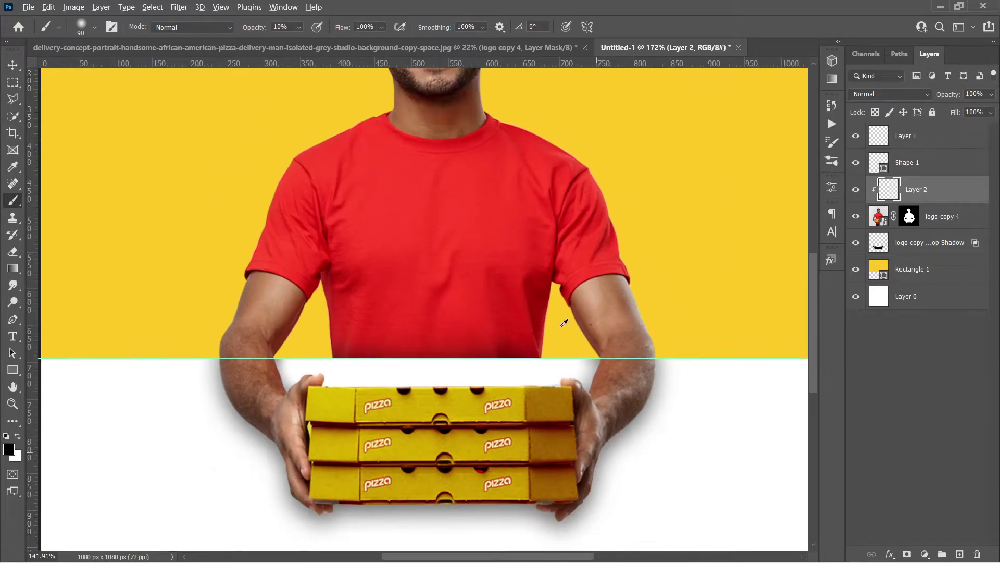
left_click(882, 99)
left_click(882, 136)
left_click(991, 113)
left_click_drag(993, 127, 975, 138)
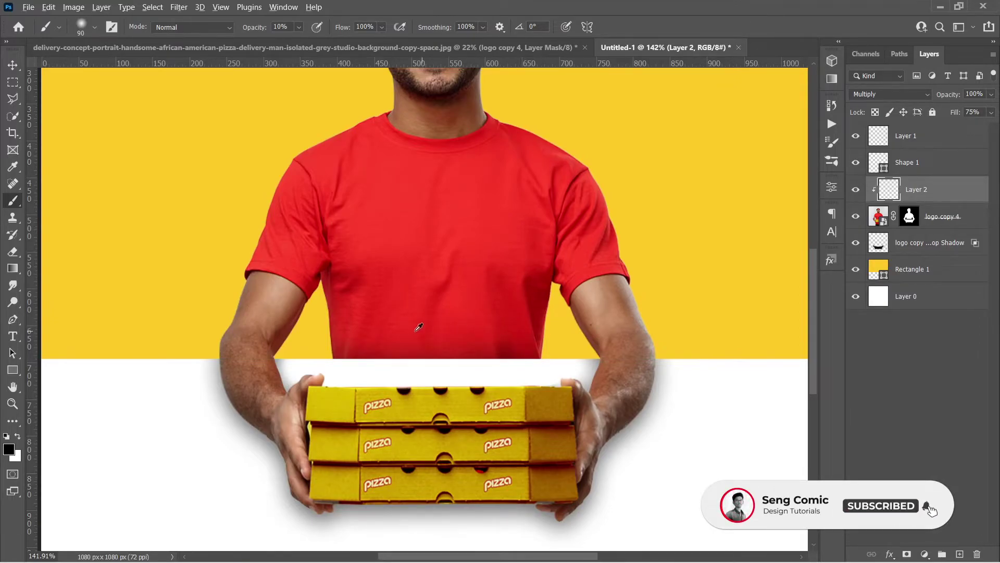
scroll(411, 329, "down", 3)
Raise Layer 2's fill to 100%.
key("v")
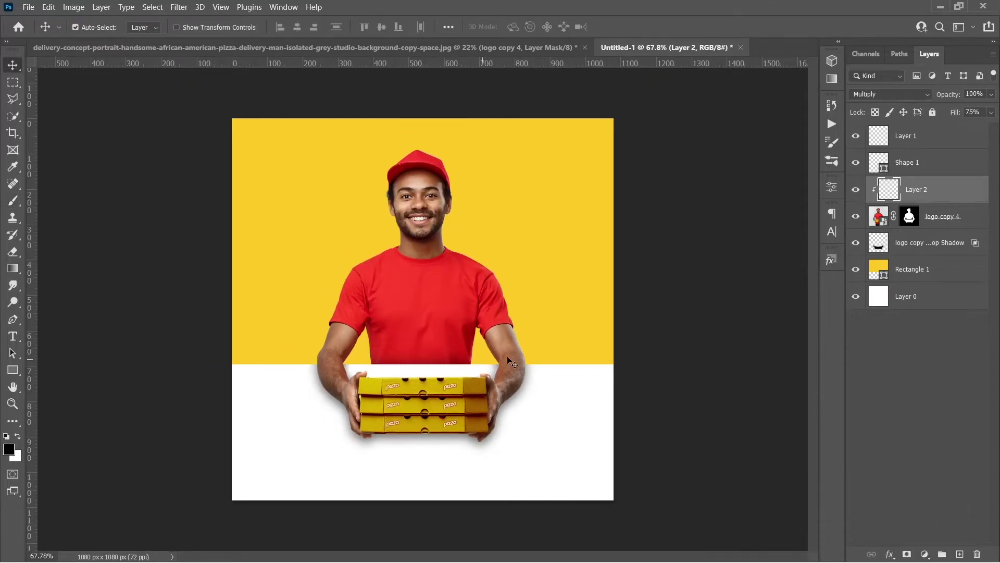
left_click(991, 113)
left_click_drag(988, 131, 997, 132)
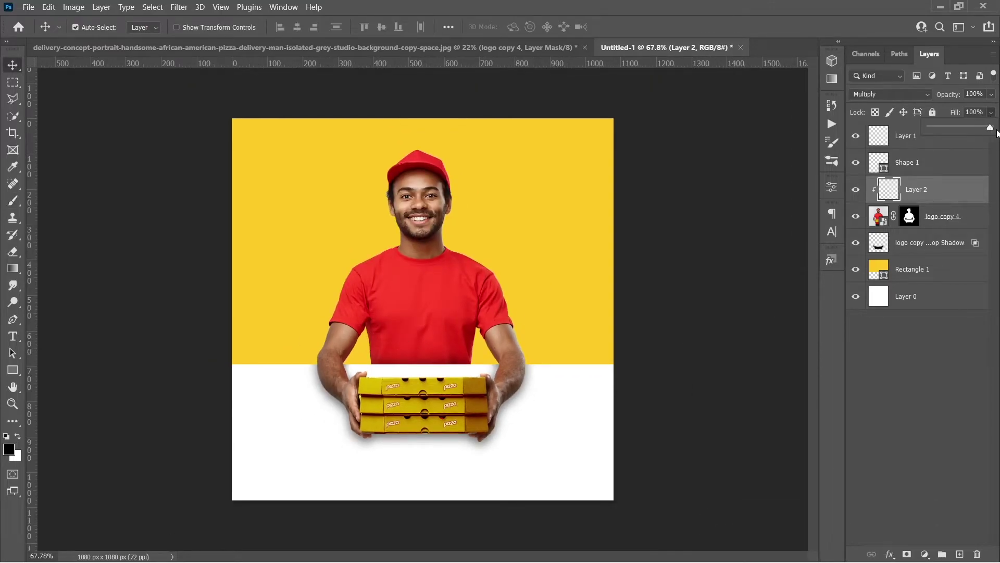
left_click(974, 156)
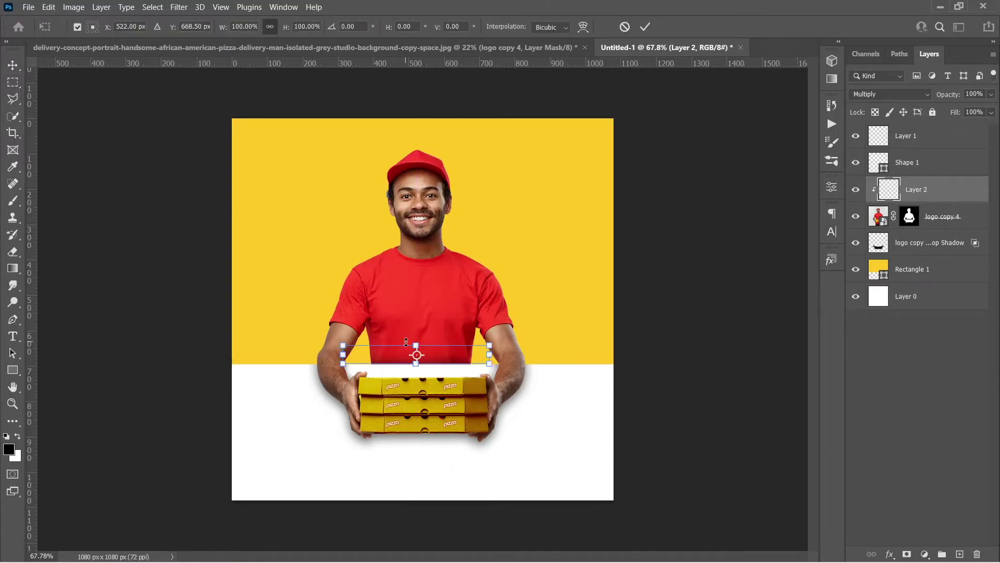
Stretch the shirt shadow upward to about 183% height over the shirt's lower edge.
left_click_drag(406, 342, 427, 339)
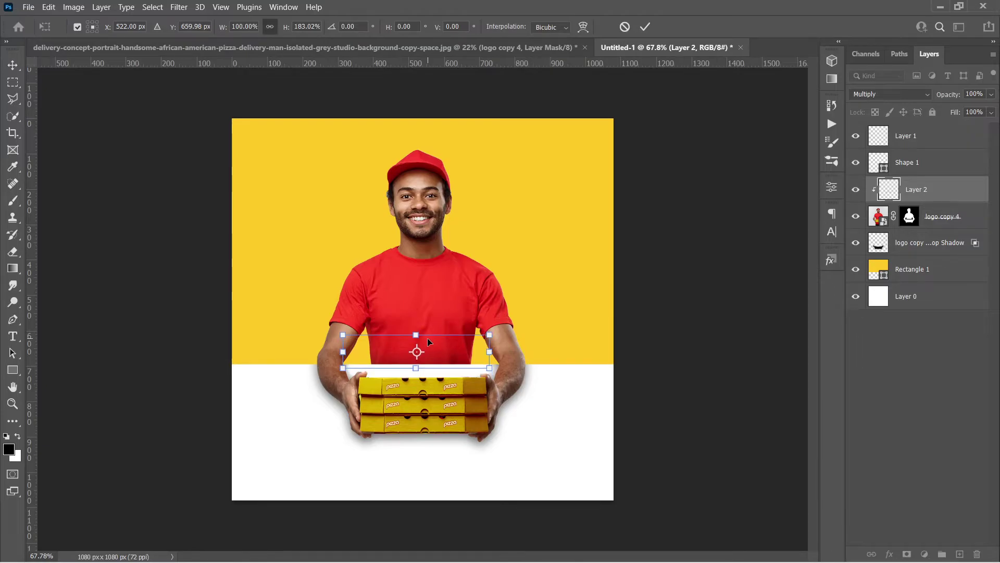
key("Return")
scroll(427, 338, "down", 2)
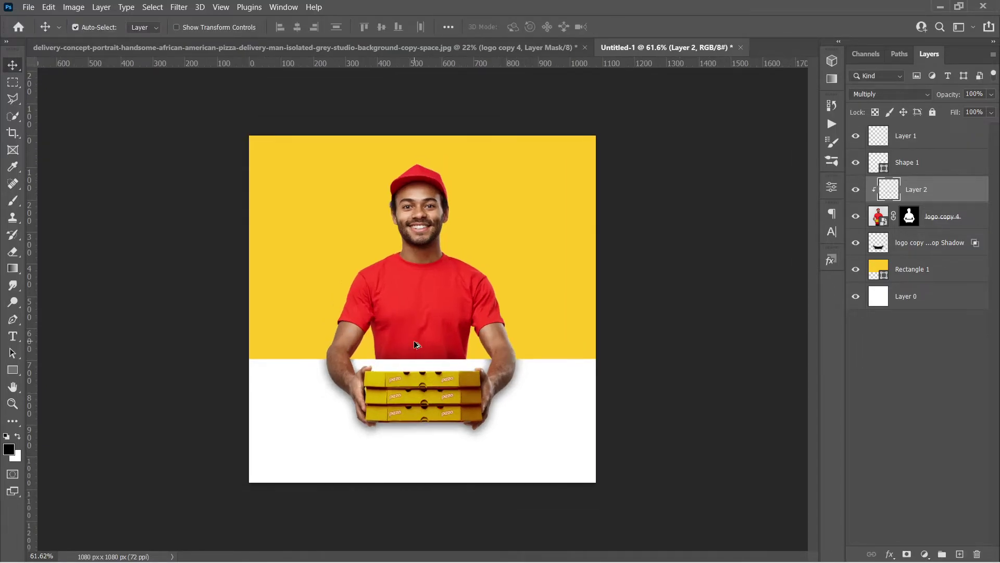
scroll(367, 306, "down", 1)
scroll(384, 311, "up", 2)
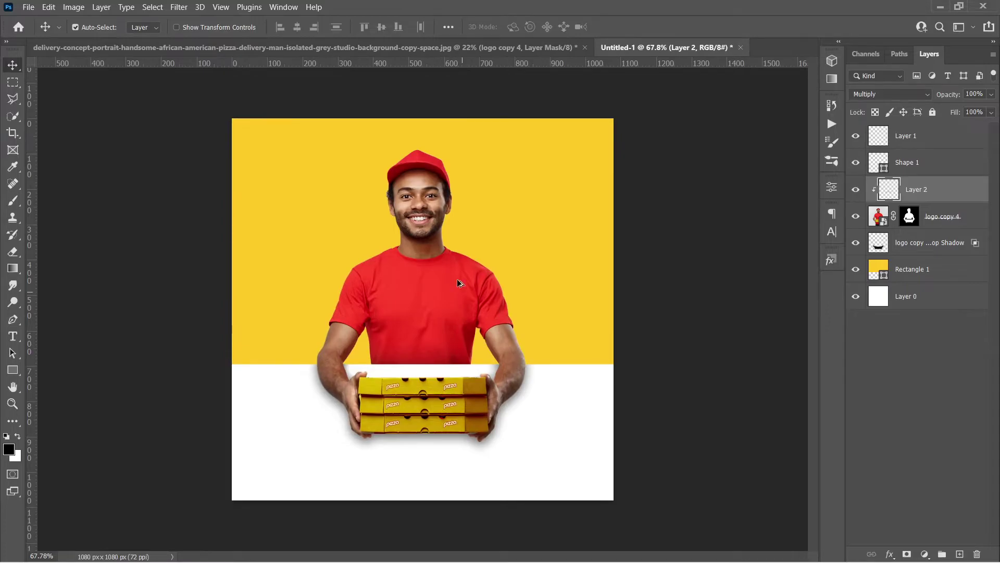
scroll(446, 358, "down", 3)
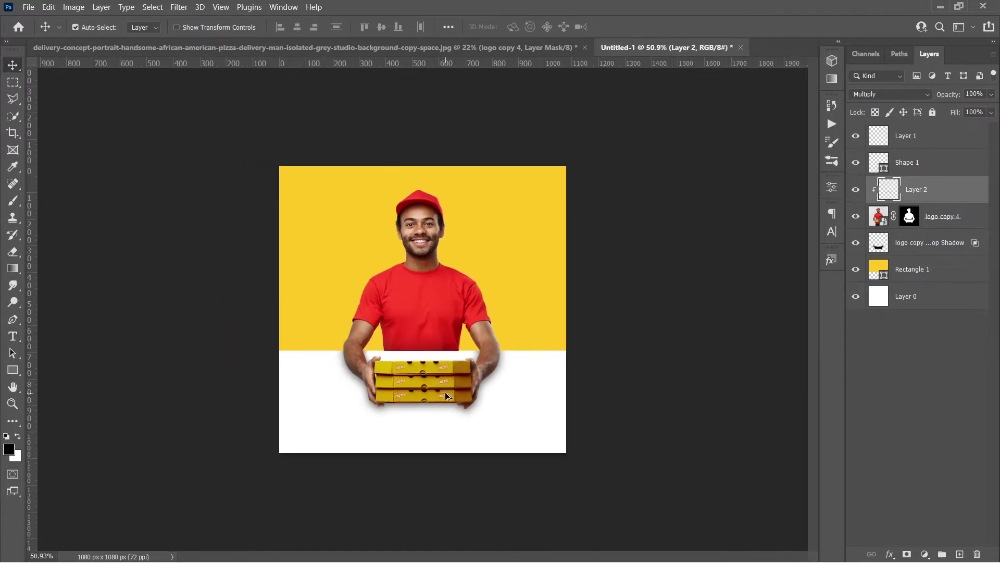
scroll(446, 359, "up", 3)
scroll(445, 358, "down", 1)
scroll(446, 358, "up", 1)
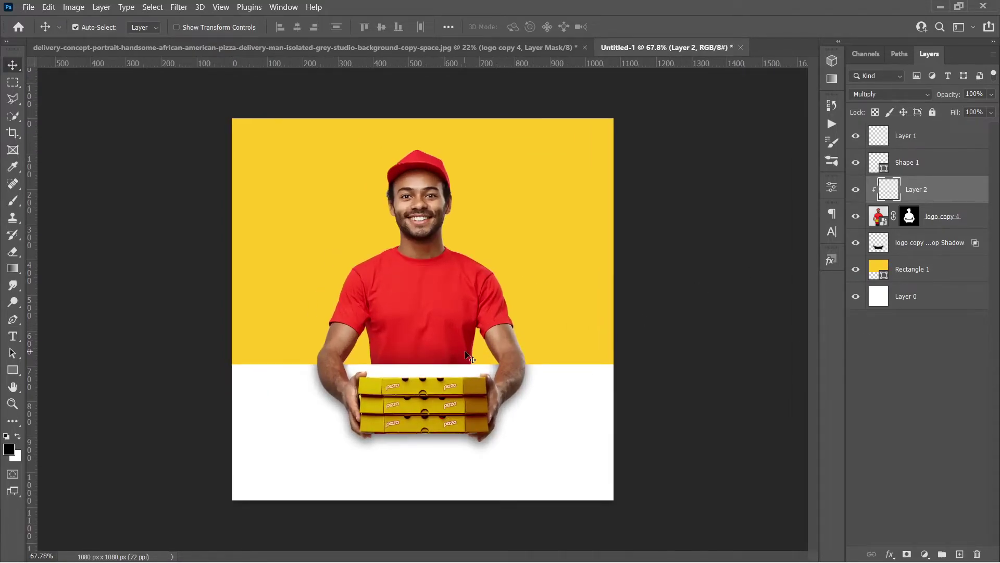
scroll(467, 355, "up", 1)
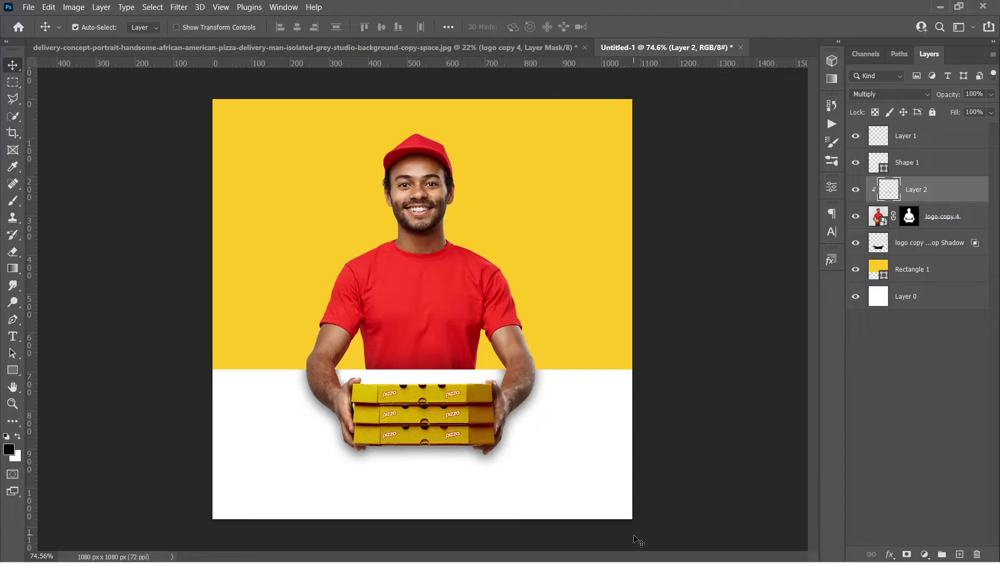
Bring the Heart, Comment and Message icons in, placed at the left of the white strip above Layer 0.
left_click(540, 50)
left_click(532, 237)
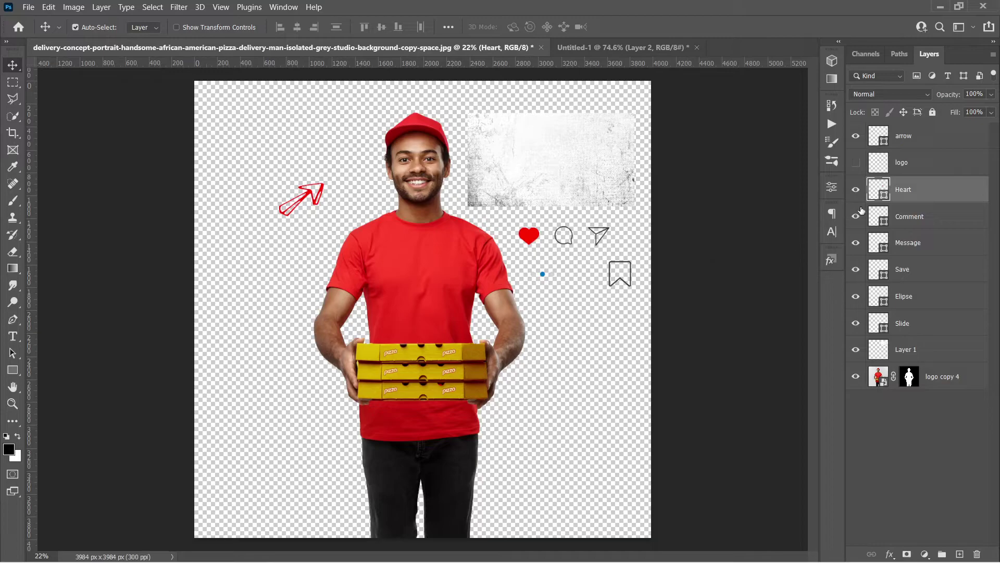
left_click(909, 218, "shift")
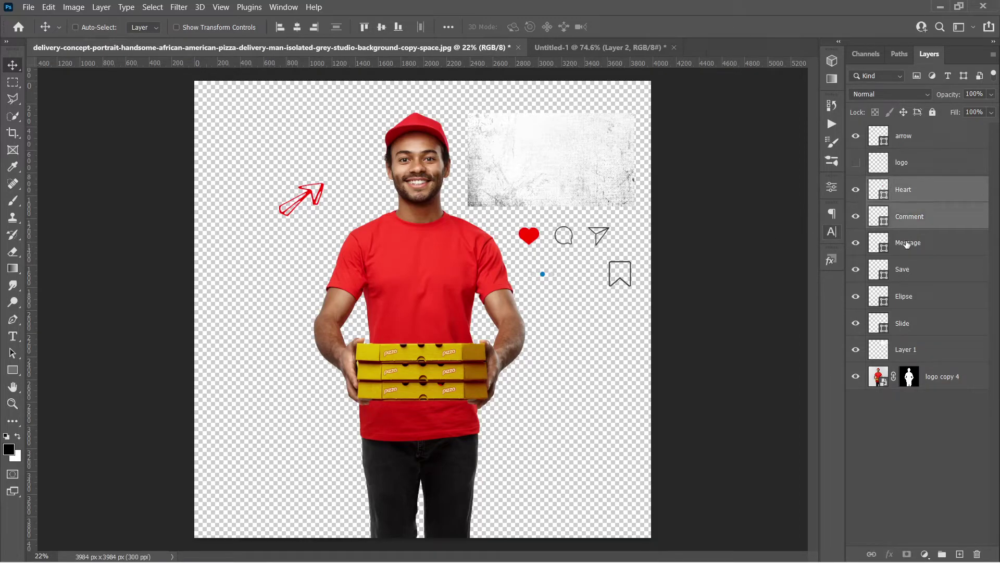
left_click(907, 244, "shift")
left_click_drag(910, 195, 318, 456)
key("ctrl+t")
left_click_drag(386, 458, 301, 400)
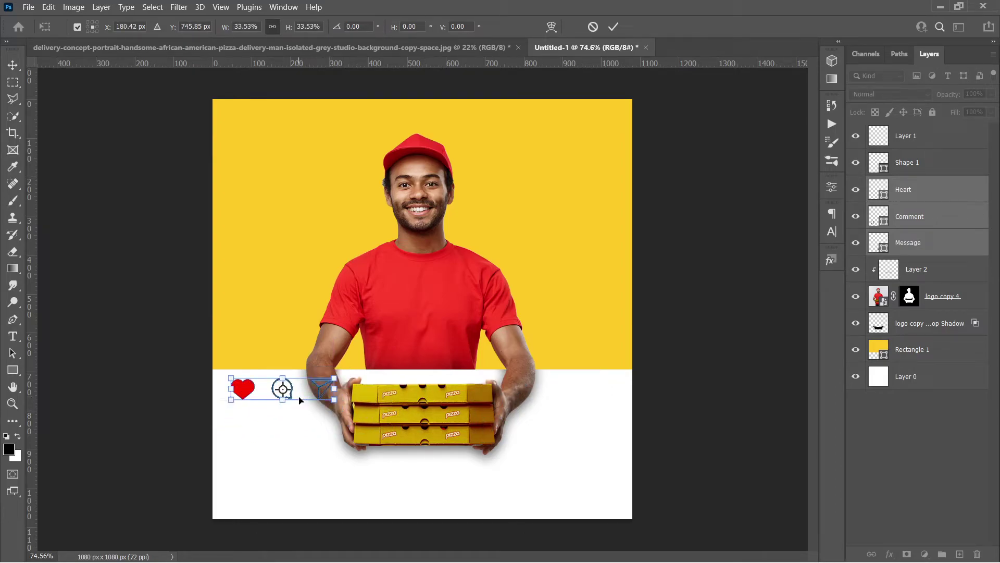
key("Return")
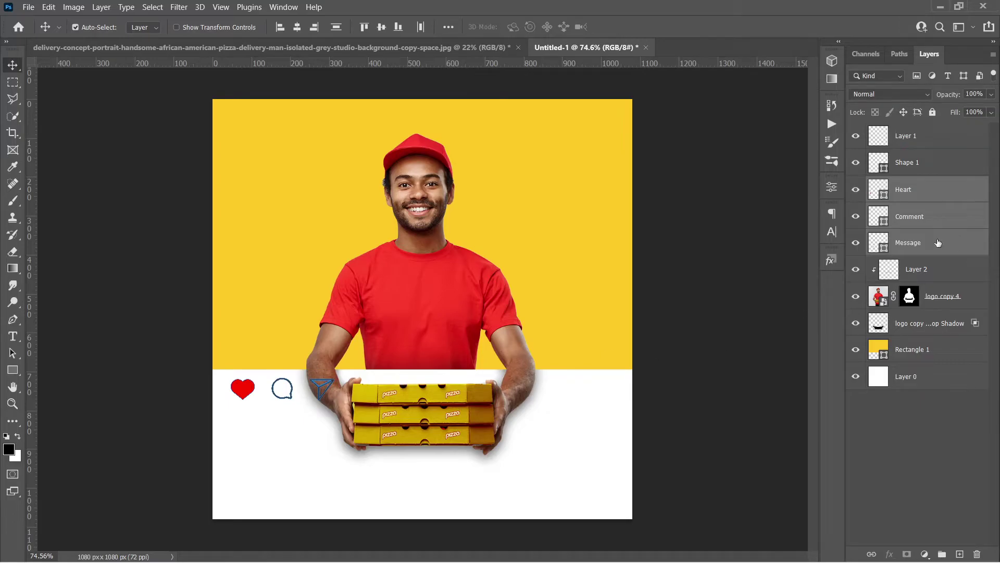
left_click_drag(938, 243, 942, 357)
mouse_move(334, 390)
left_mouse_down()
mouse_move(335, 380)
mouse_move(318, 394)
left_mouse_up()
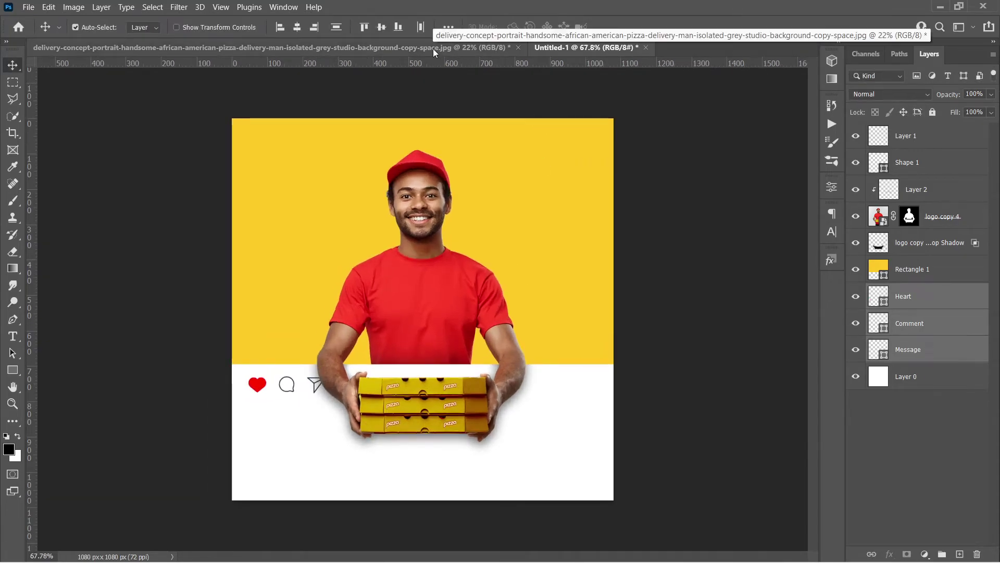
Bring the Save bookmark icon into the post and nudge it to the right.
left_click(432, 49)
left_click_drag(617, 269, 575, 395)
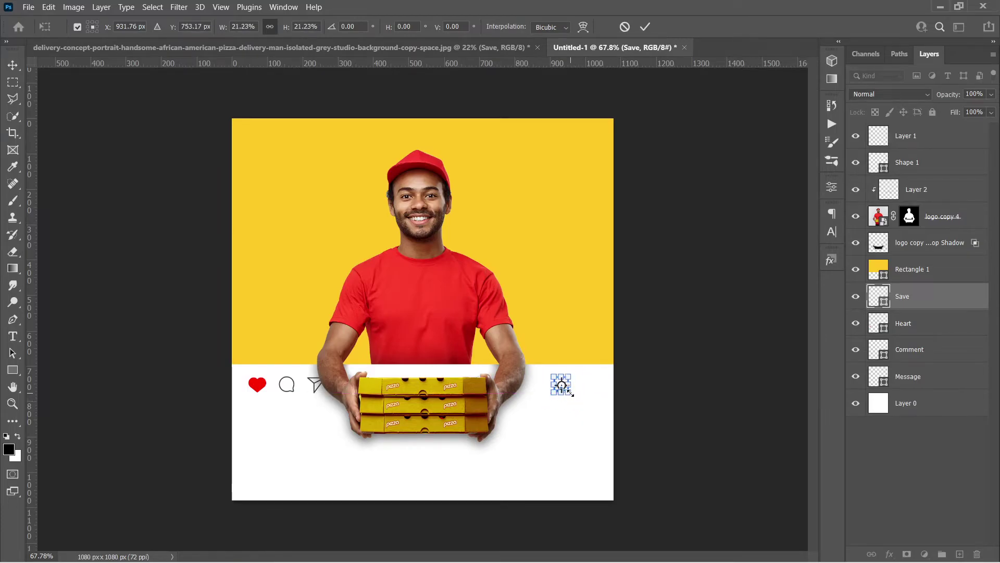
key("Return")
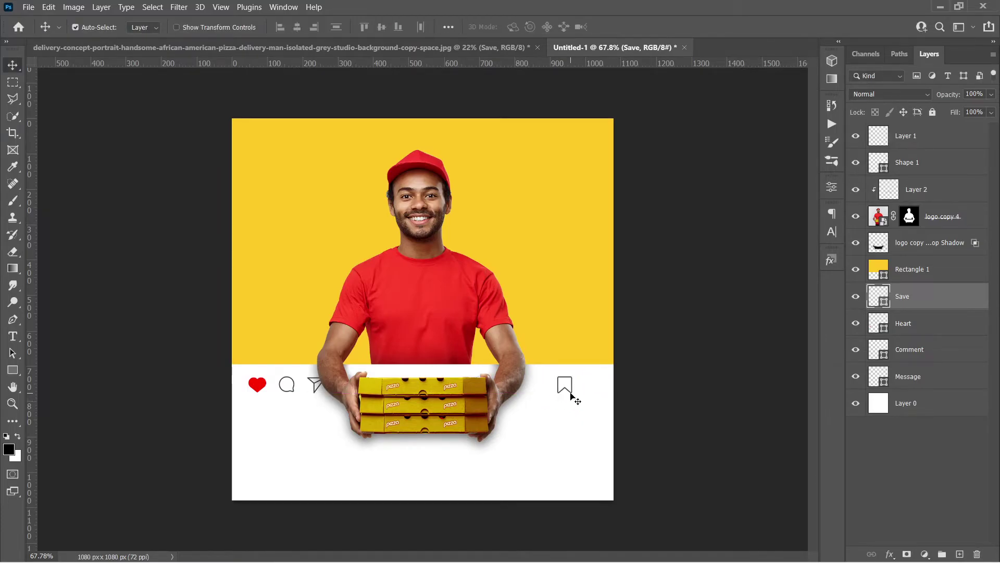
key("shift+Right")
key("shift+Right")
key("shift+Right")
key("shift+Right")
key("shift+Right")
key("shift+Right")
key("shift+Right")
key("shift+Right")
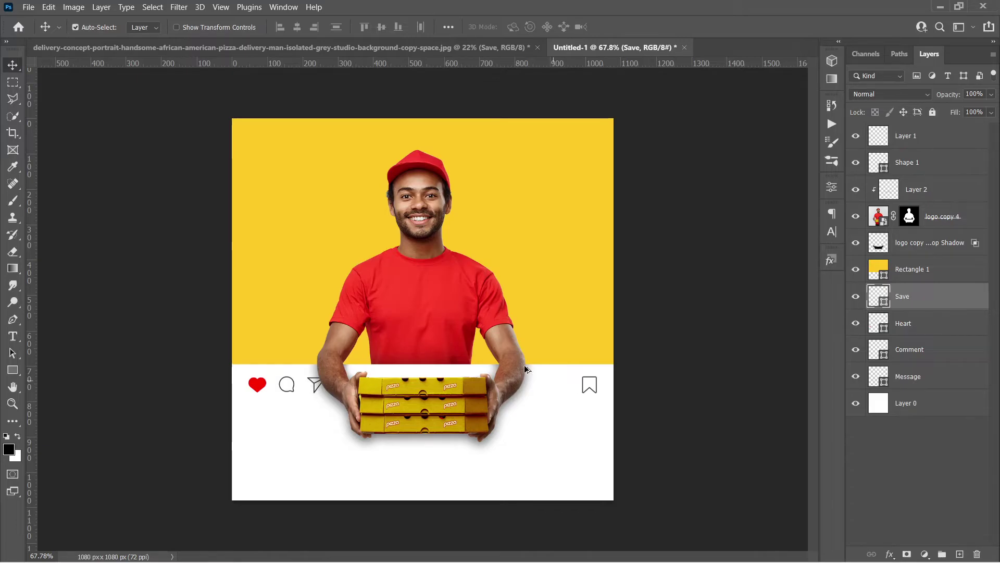
key("ctrl+minus")
key("ctrl+plus")
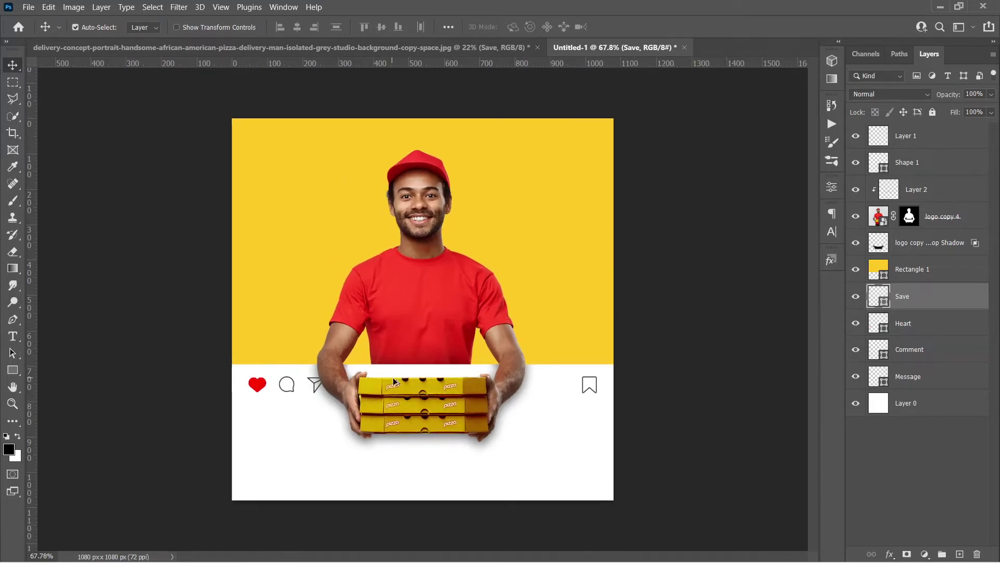
Bring the Elipse and Slide dot layers into the post, scaled to 28.05% above the boxes.
left_click(404, 51)
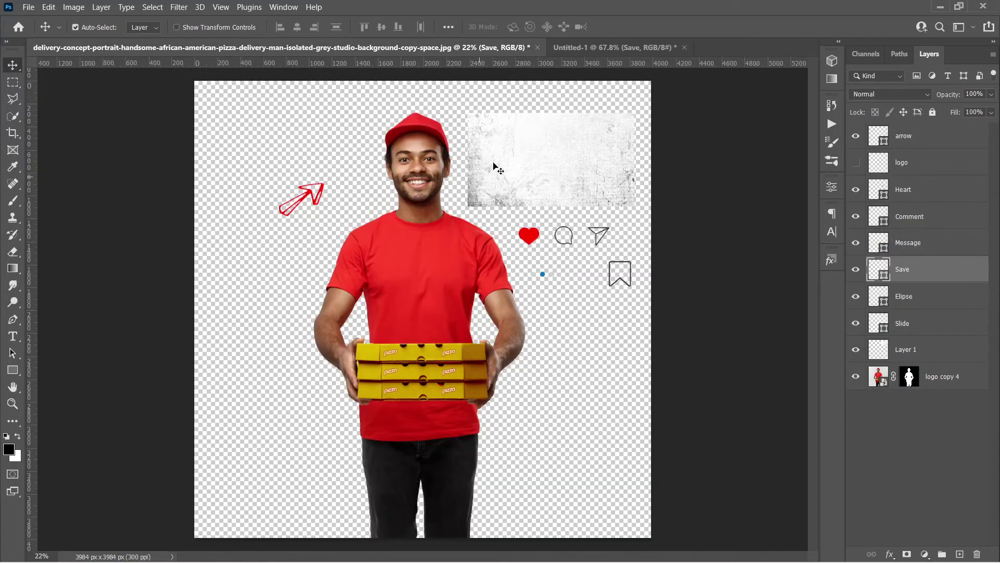
left_click(920, 305)
left_click(909, 323, "shift")
left_click_drag(911, 301, 430, 375)
key("ctrl+t")
scroll(462, 396, "up", 3)
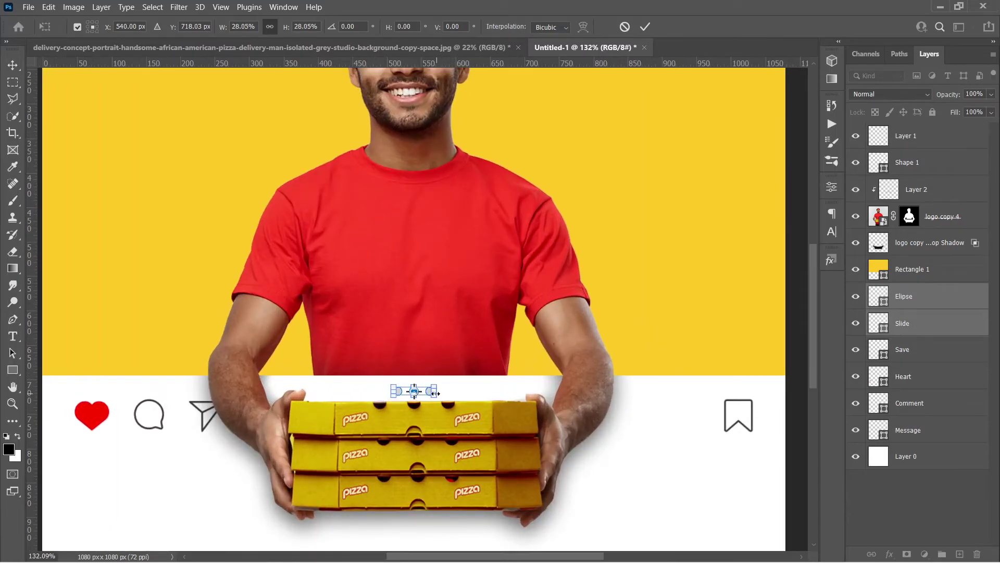
key("Return")
Add the Pizza username line under the icons in a lighter font and new colour.
key("t")
scroll(526, 365, "down", 2)
left_click(289, 402)
type("Pizza Bo")
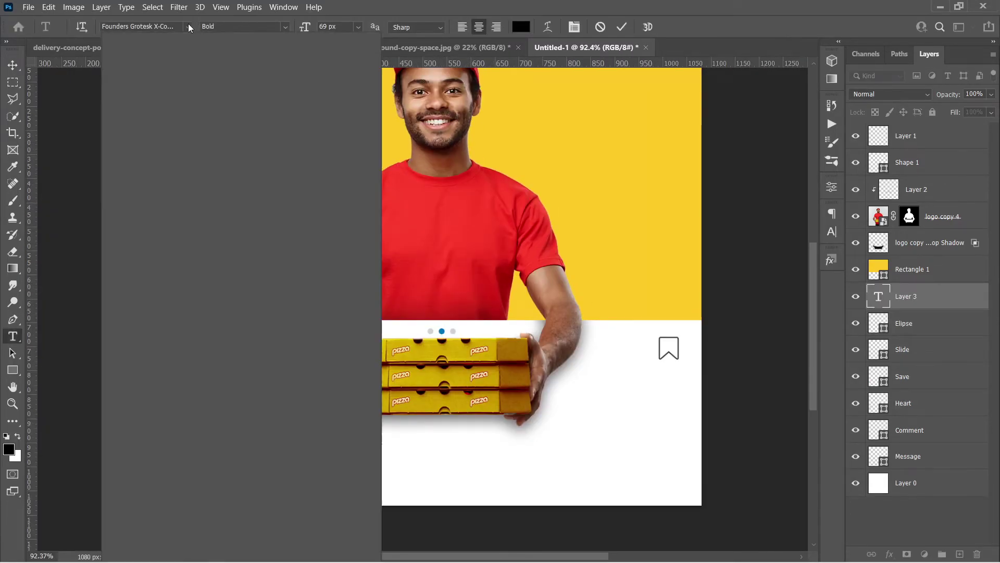
left_click(179, 89)
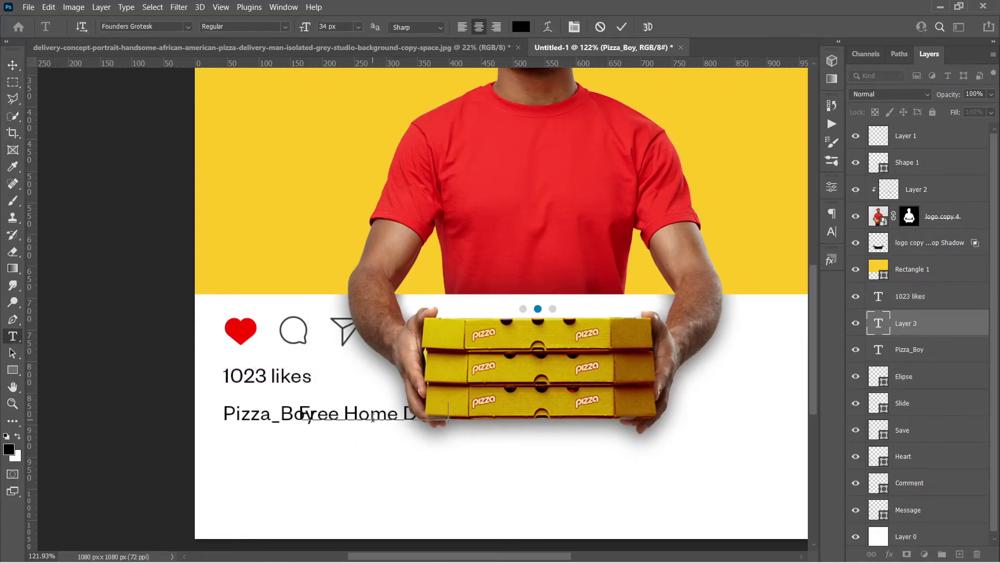
left_click(521, 27)
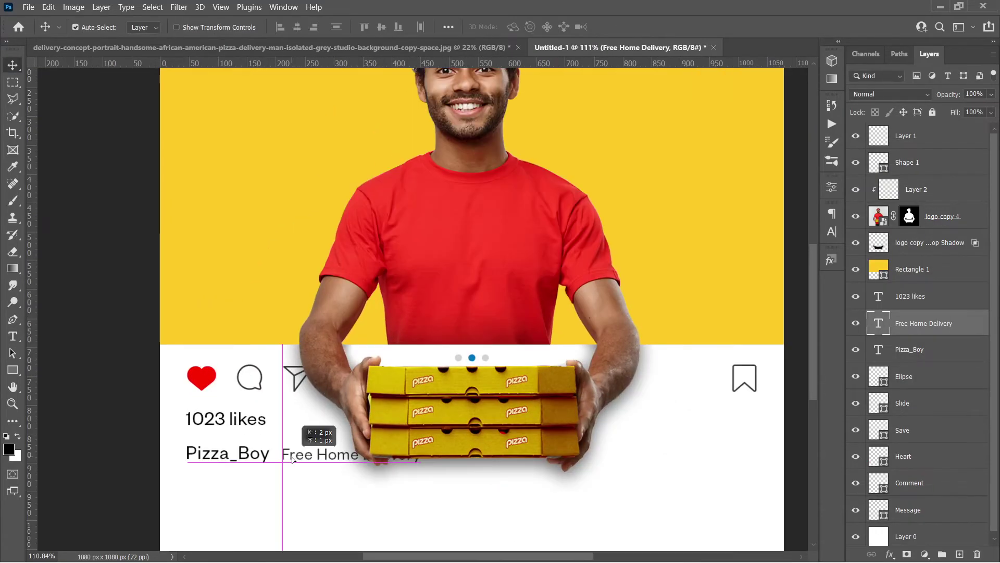
Add the #pizzaboyhomedelivery hashtag and a grey 'View all 120 comments' line below it.
left_click(352, 434)
type("#pizzaboyhome")
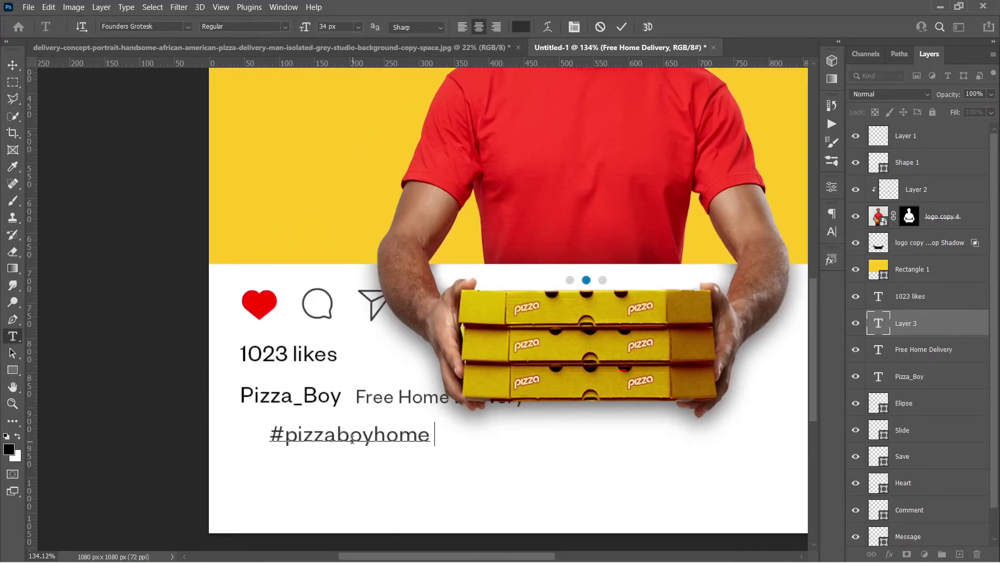
type("delivery")
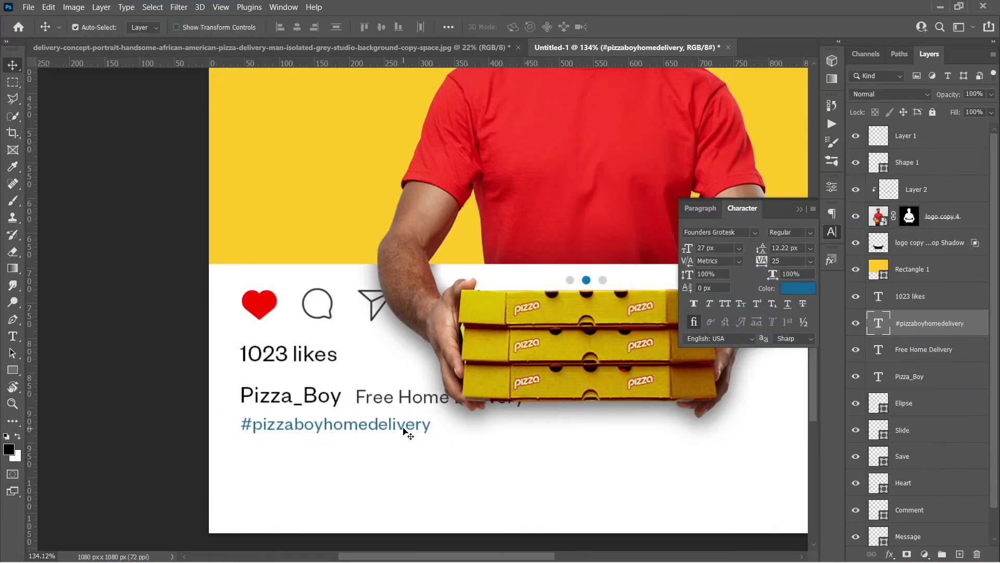
key("t")
left_click(290, 469)
type("View all 120 comments")
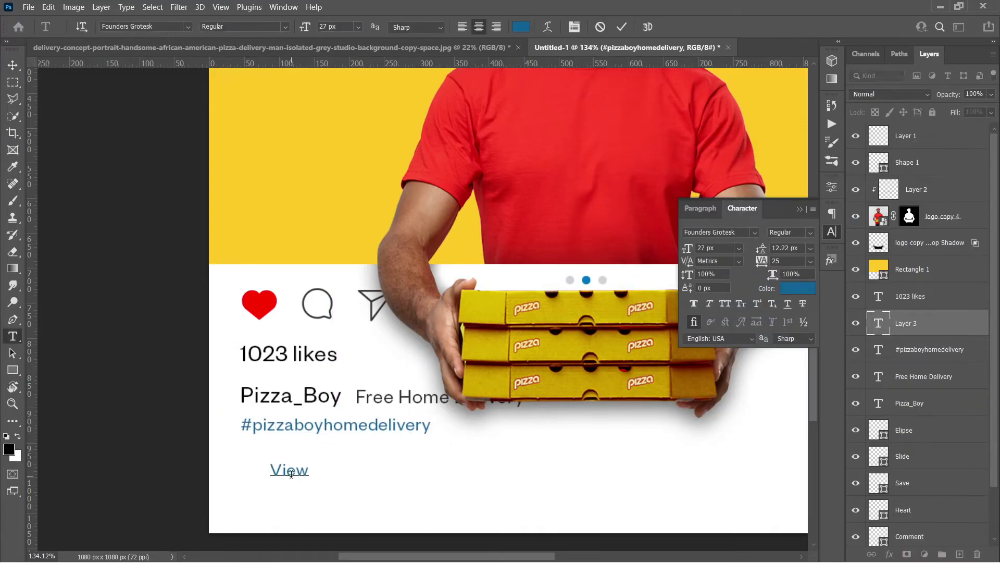
left_click(521, 27)
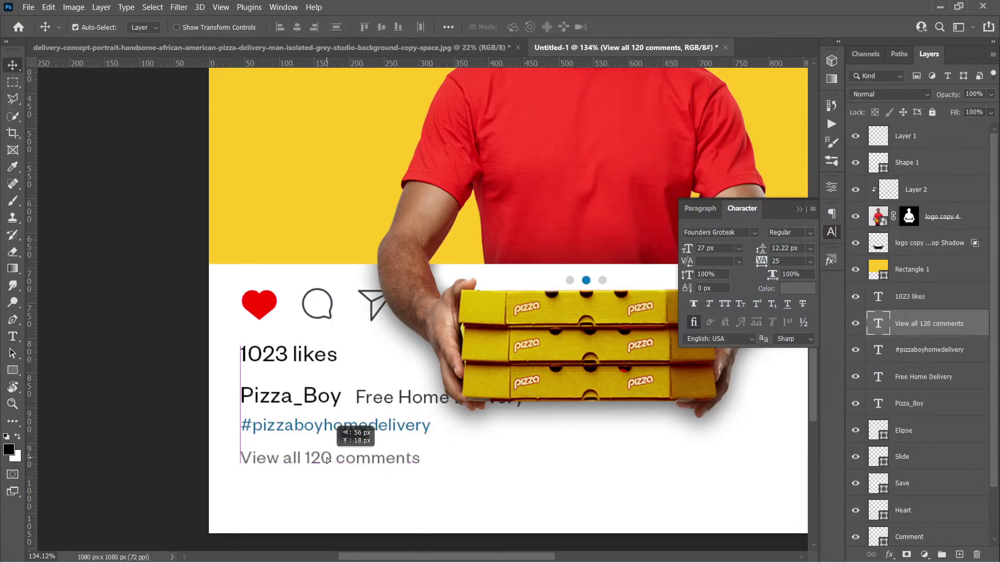
Place the June 20 date under the comments line and check the caption layers.
left_click_drag(263, 498, 262, 503)
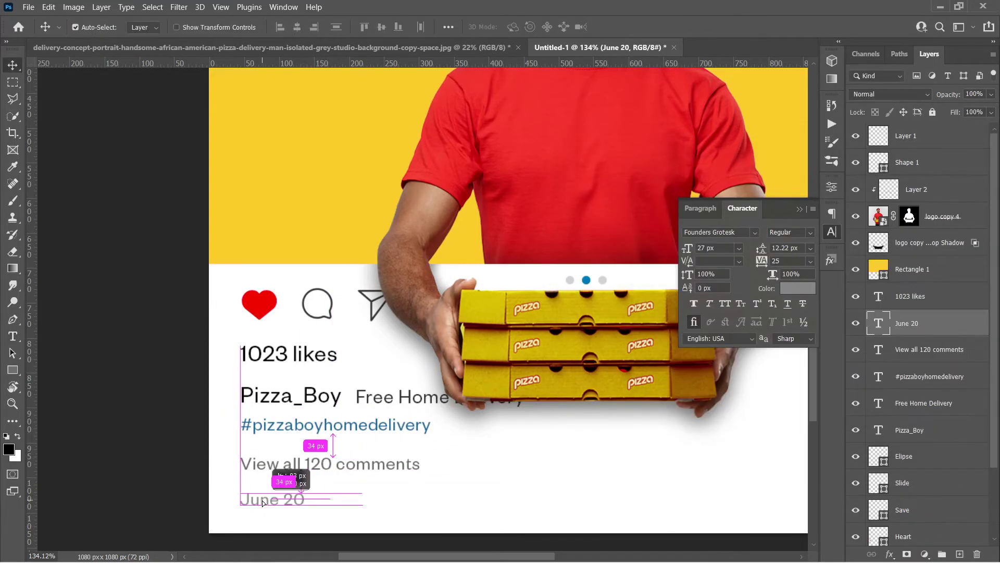
key("ctrl+0")
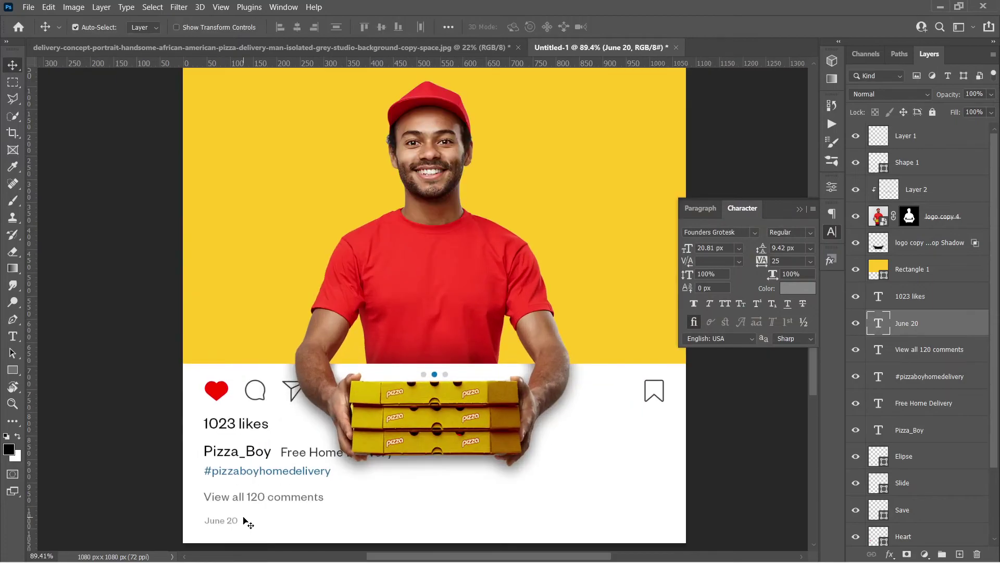
left_click(321, 443)
scroll(421, 307, "down", 1)
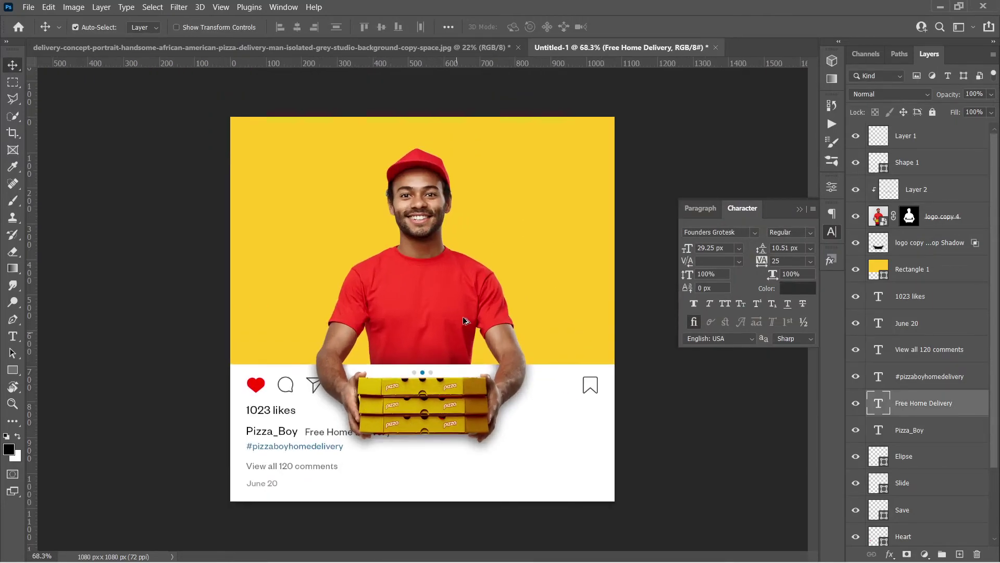
left_click(496, 239)
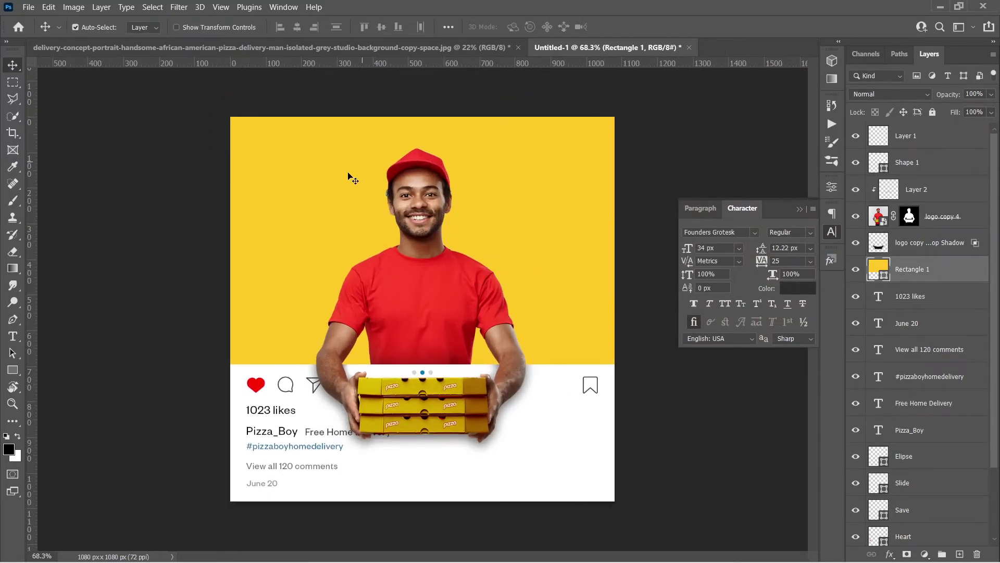
Type PIZZA over the man in the Retro Team font, enlarged to about 253 px.
key("t")
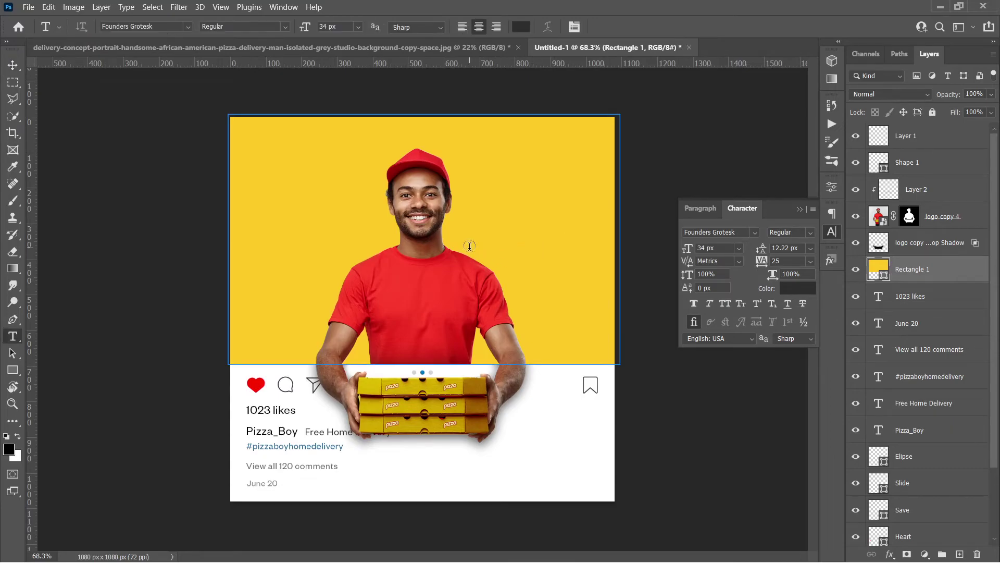
key("v")
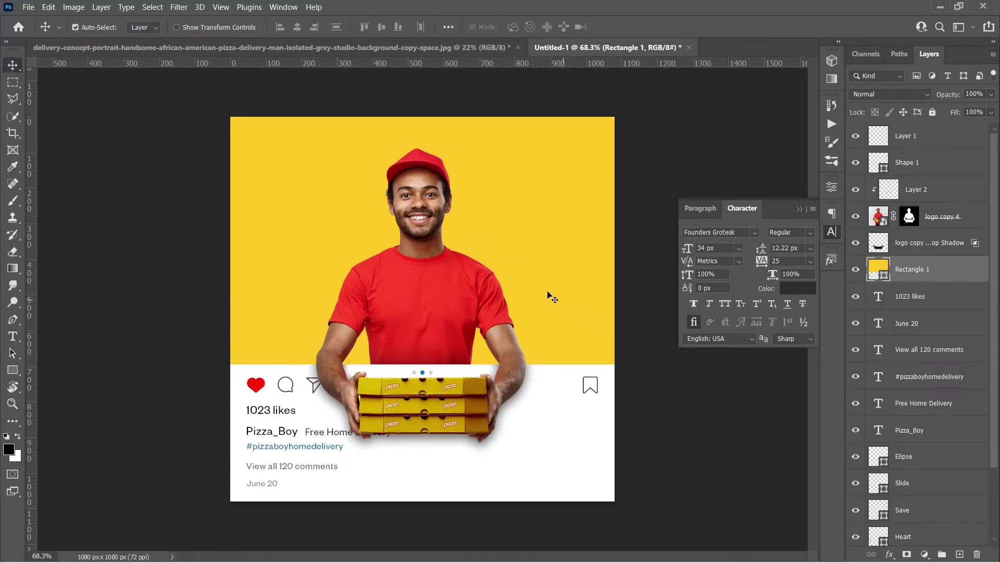
key("t")
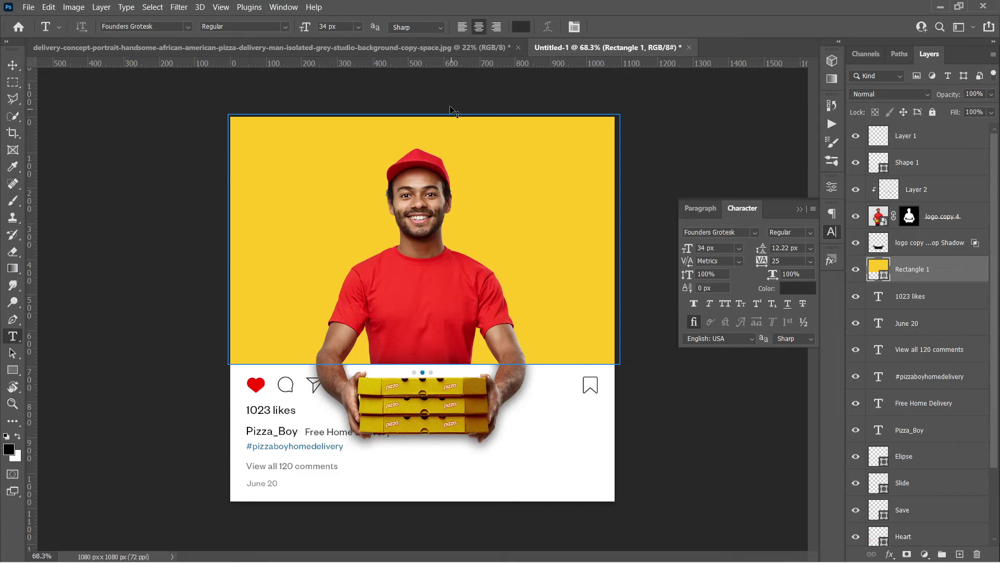
left_click(425, 195)
type("Pizza")
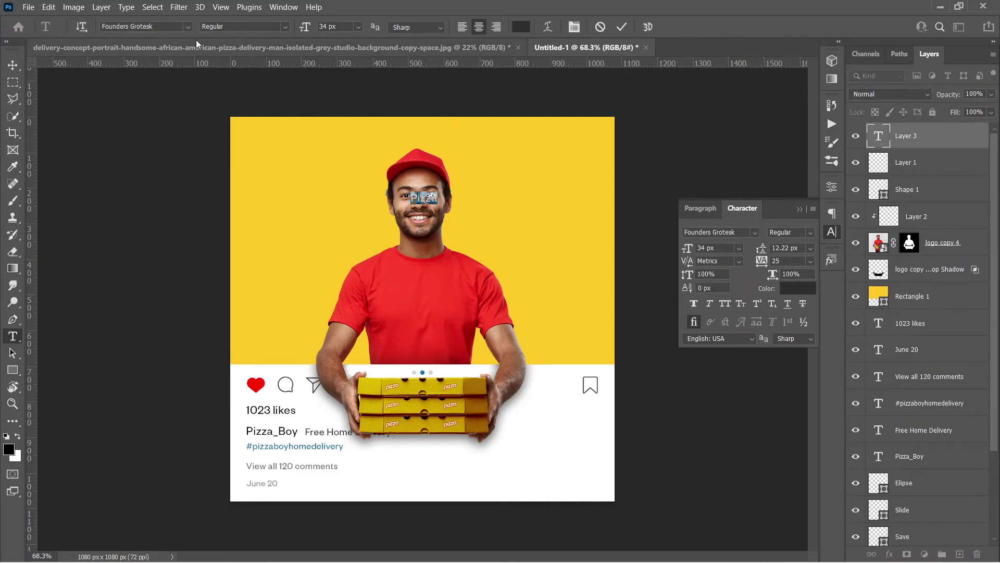
left_click(168, 27)
type("retr")
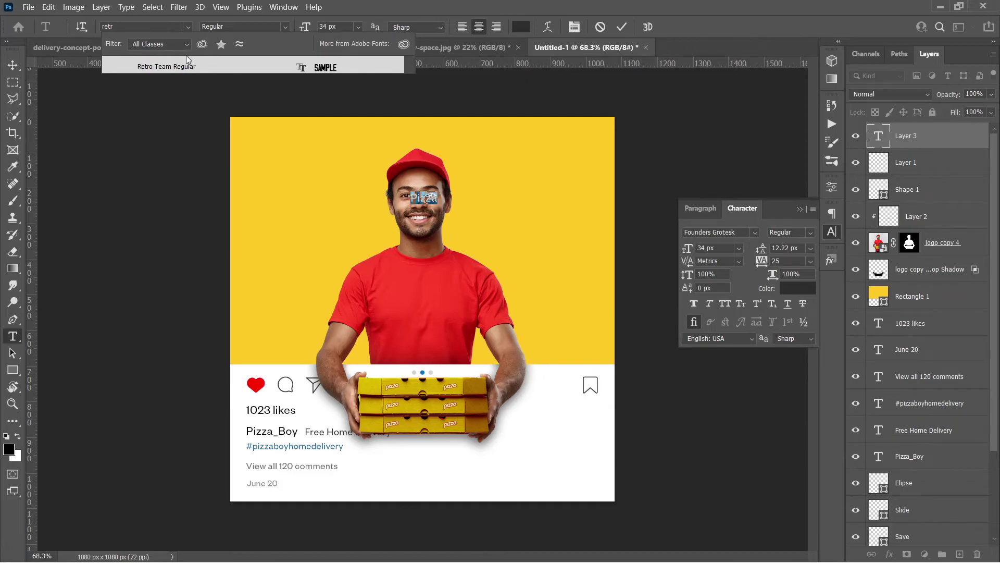
left_click(193, 66)
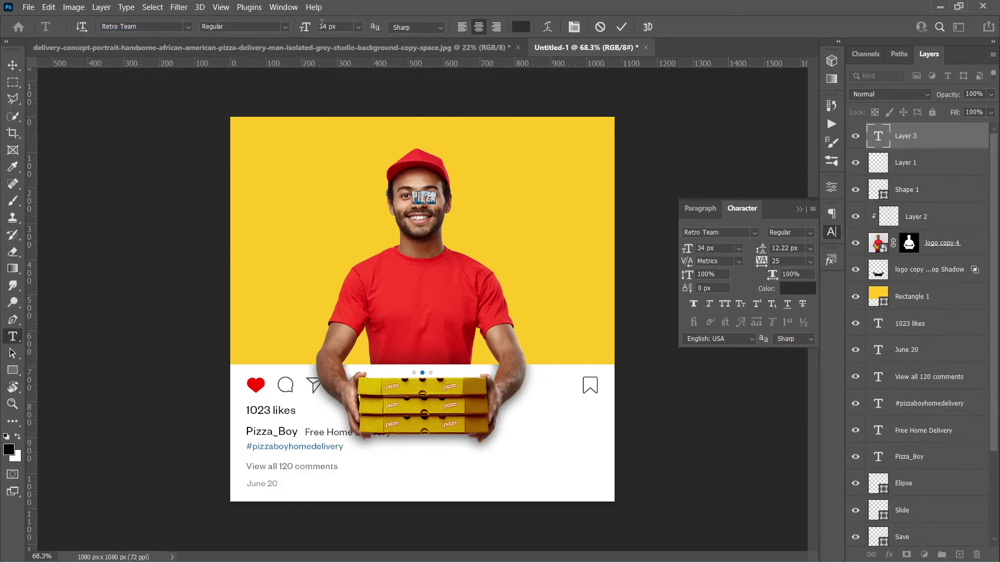
left_click_drag(305, 27, 525, 46)
Colour the PIZZA text white (#ffffff) and move it into position.
left_click(521, 27)
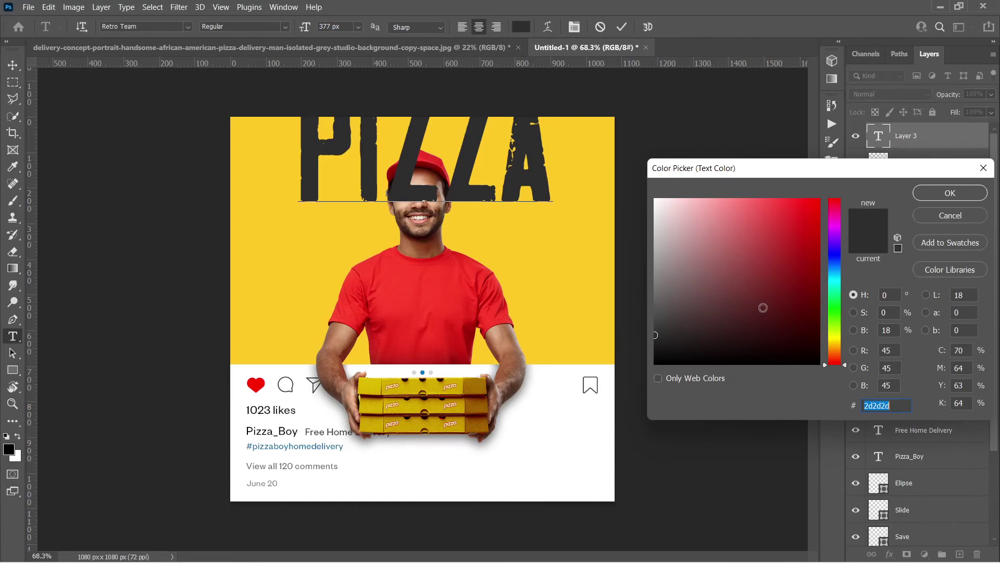
type("ffffff")
left_click(949, 193)
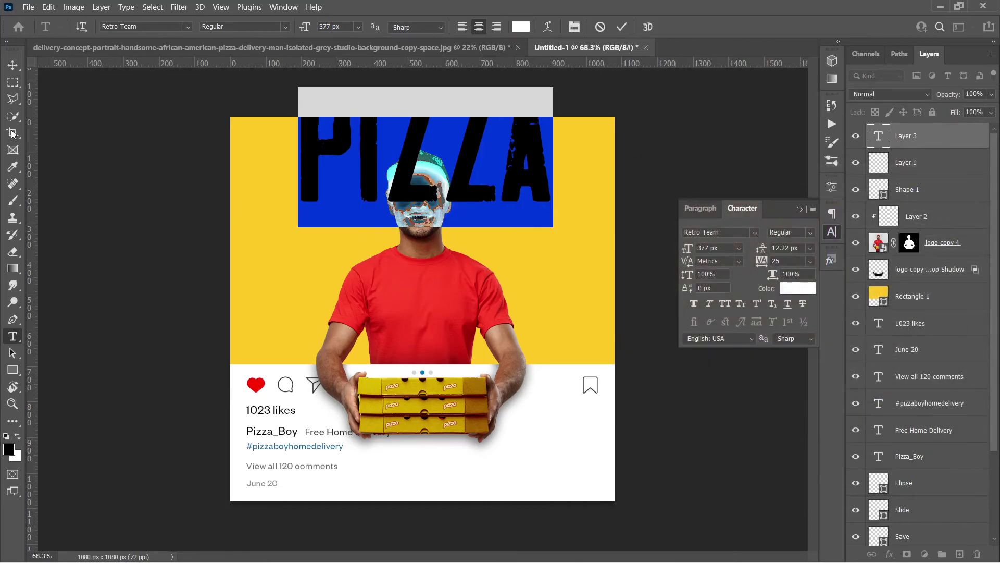
left_click(12, 65)
left_click_drag(469, 199, 466, 315)
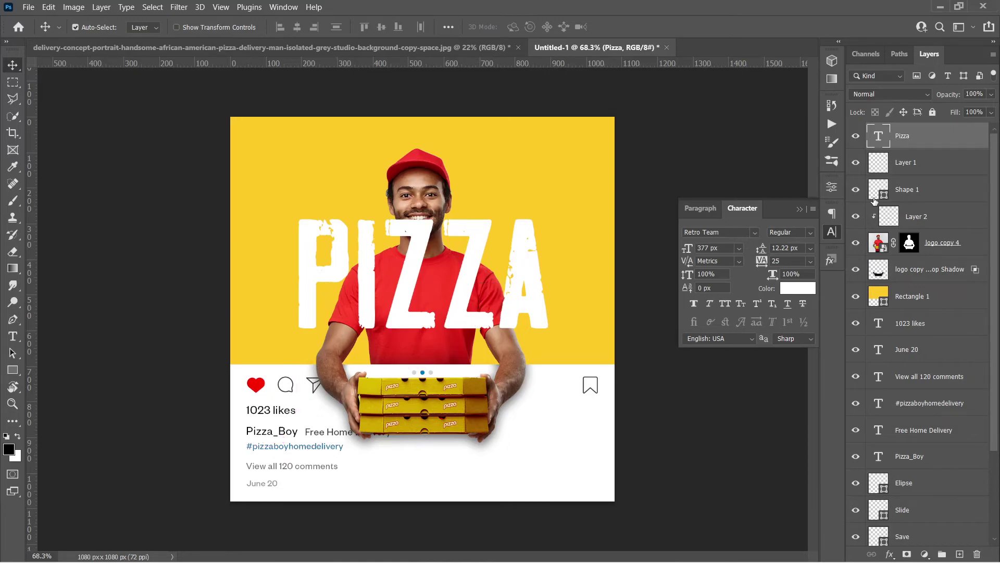
Put the PIZZA layer behind the man and widen it across the background.
left_click_drag(912, 149, 922, 284)
mouse_move(565, 287)
left_mouse_down()
mouse_move(567, 303)
mouse_move(508, 285)
mouse_move(576, 282)
mouse_move(550, 288)
left_mouse_up()
key("ctrl+t")
key("Return")
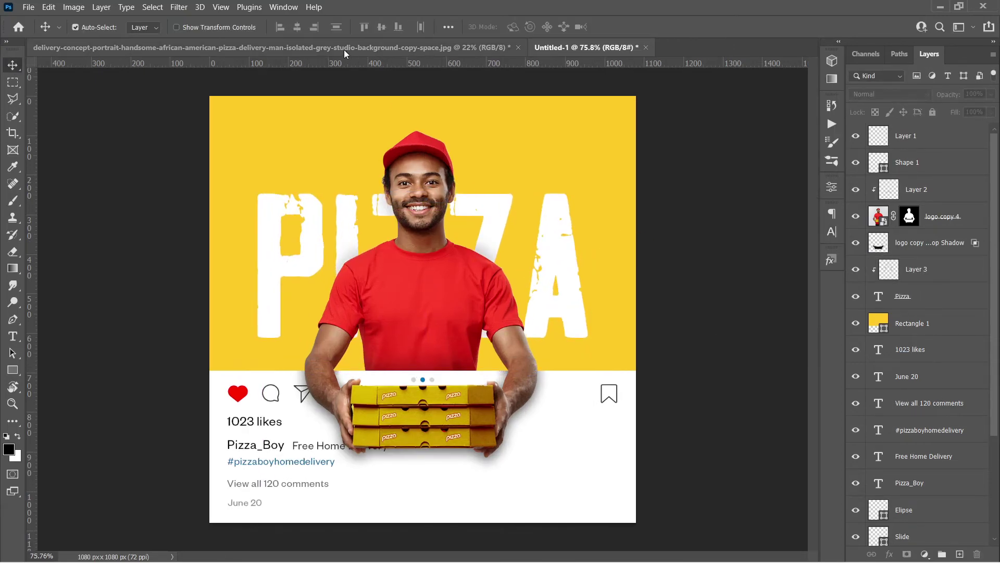
Clip the grunge texture to the yellow rectangle in Divide mode at 32% fill.
left_click(344, 48)
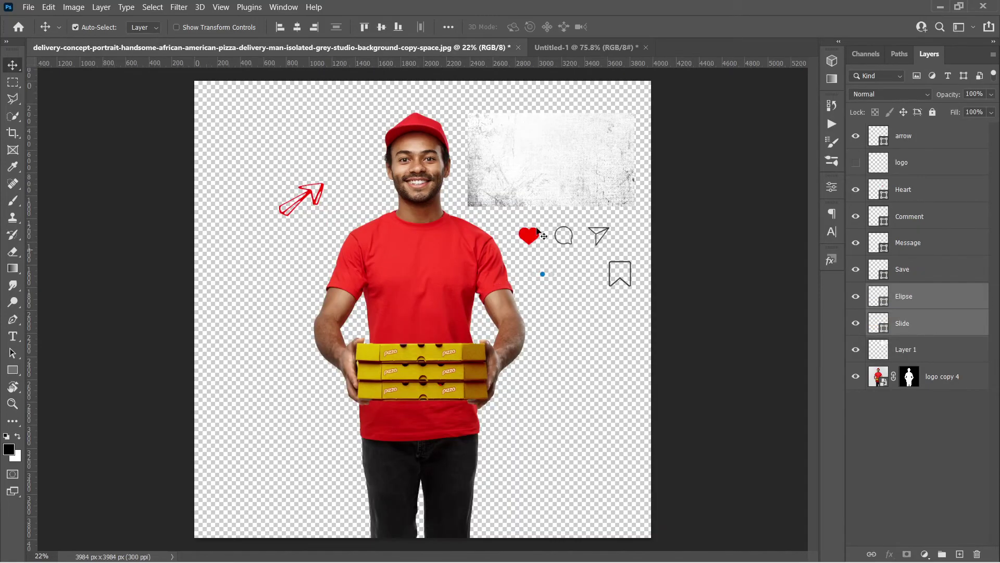
left_click_drag(557, 173, 466, 240)
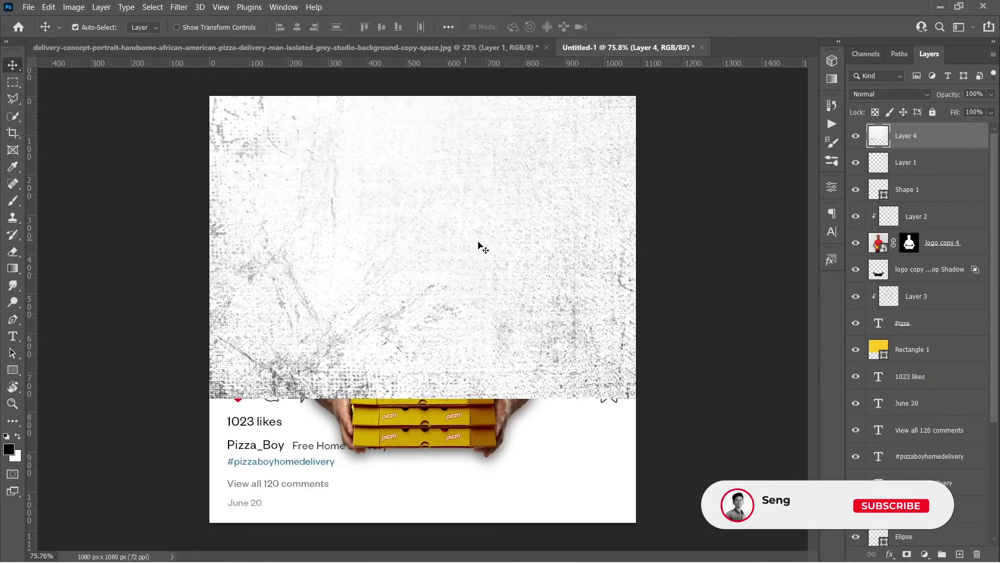
left_click_drag(923, 145, 934, 337)
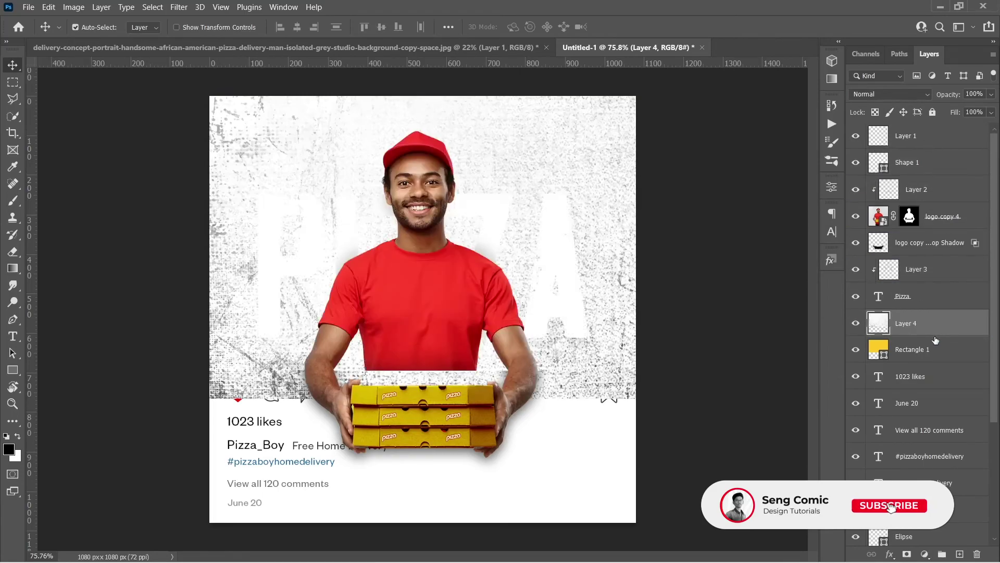
left_click(909, 337, "alt")
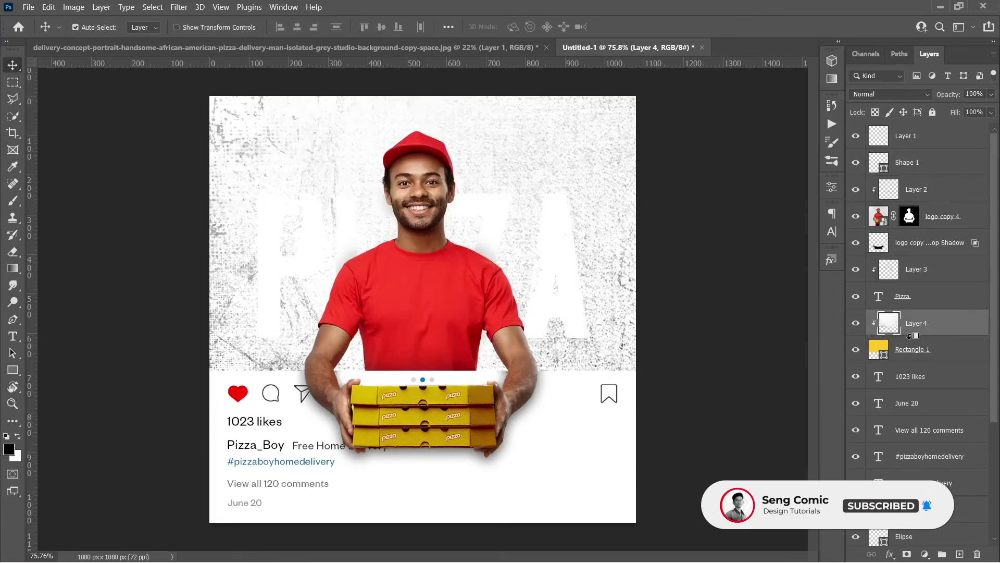
left_click(889, 95)
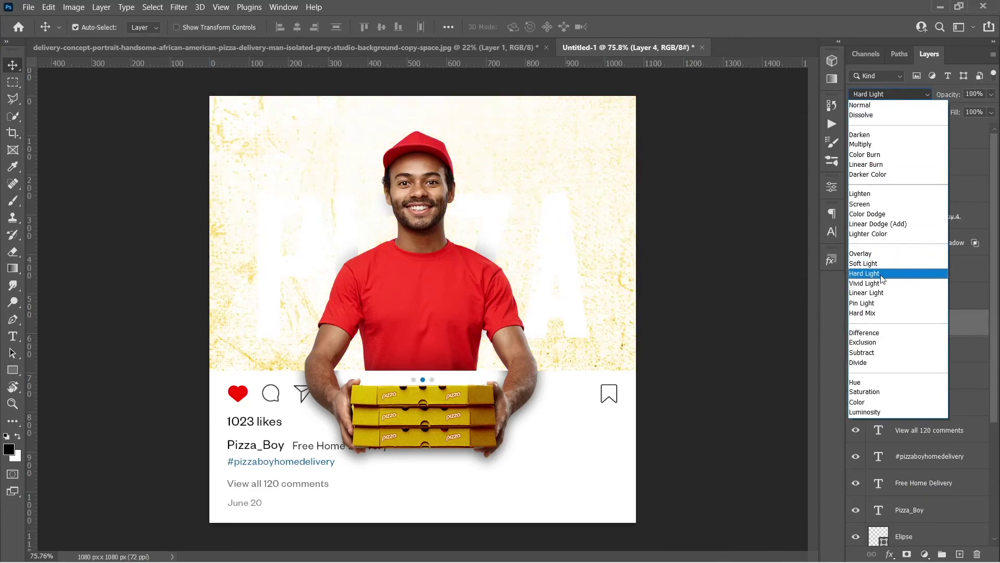
left_click(882, 362)
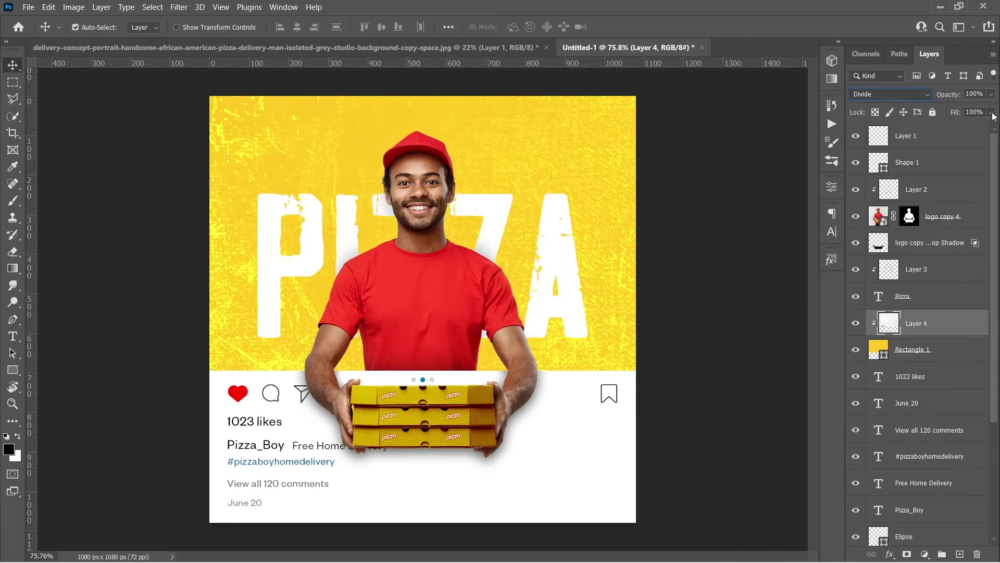
left_click_drag(994, 116, 986, 131)
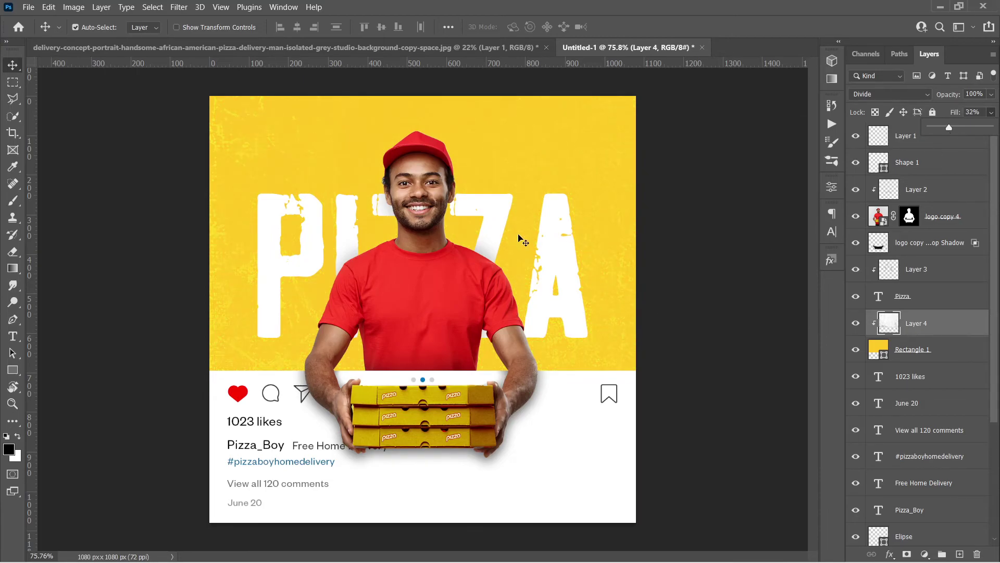
scroll(477, 263, "up", 1)
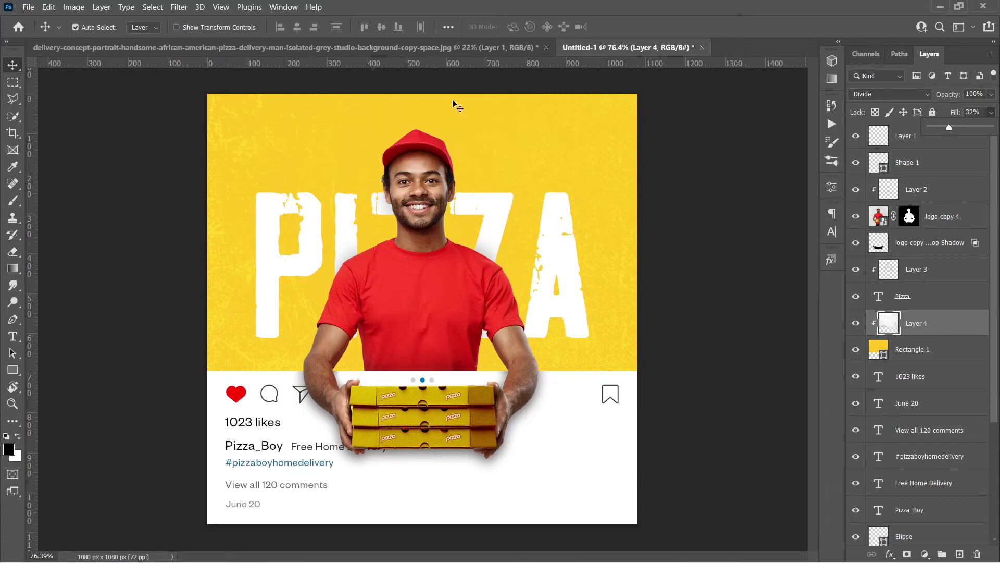
left_click(433, 49)
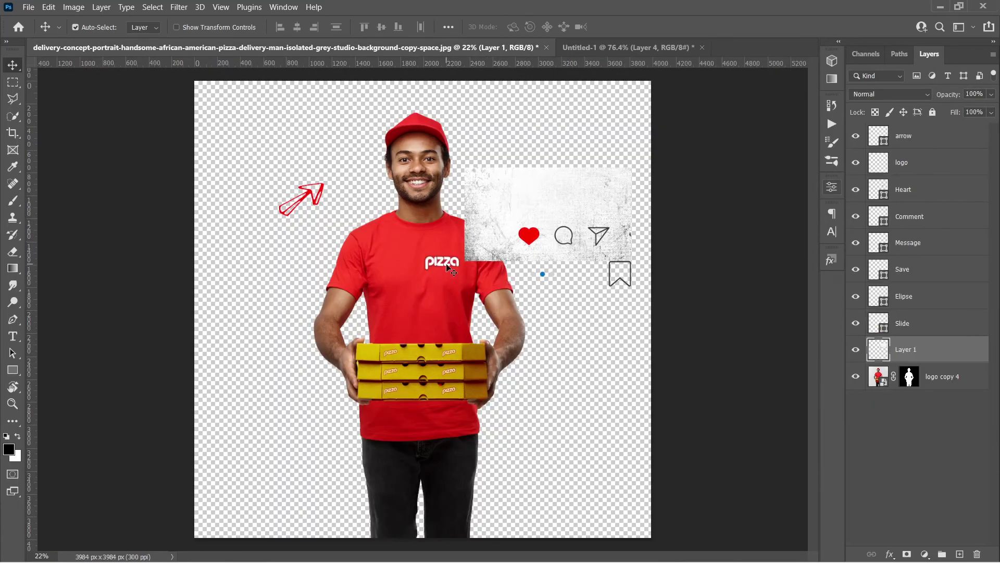
Bring the pizza logo into the post and scale it down onto the shirt chest.
left_click_drag(447, 267, 505, 263)
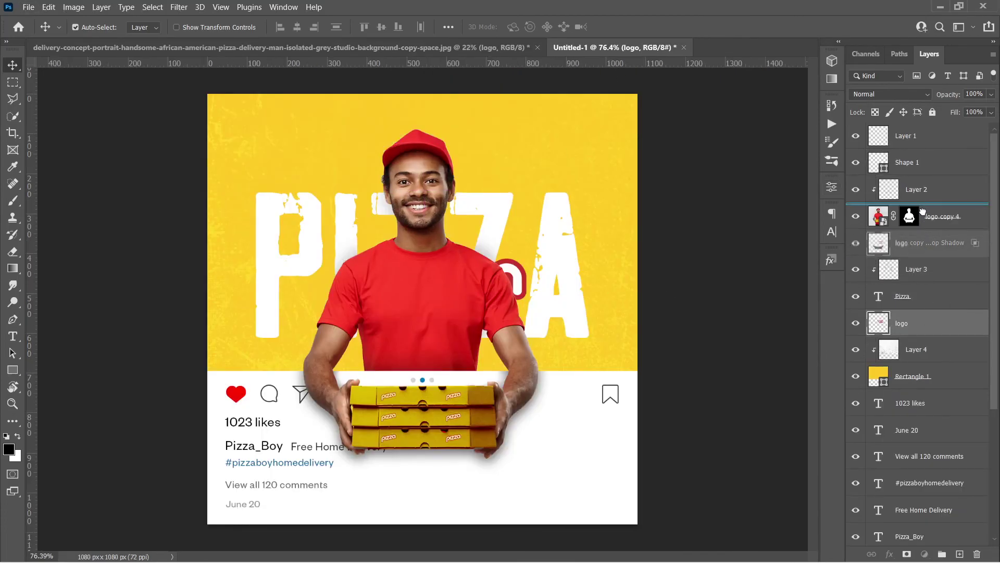
scroll(500, 296, "up", 5)
key("ctrl+t")
left_click_drag(500, 297, 485, 263)
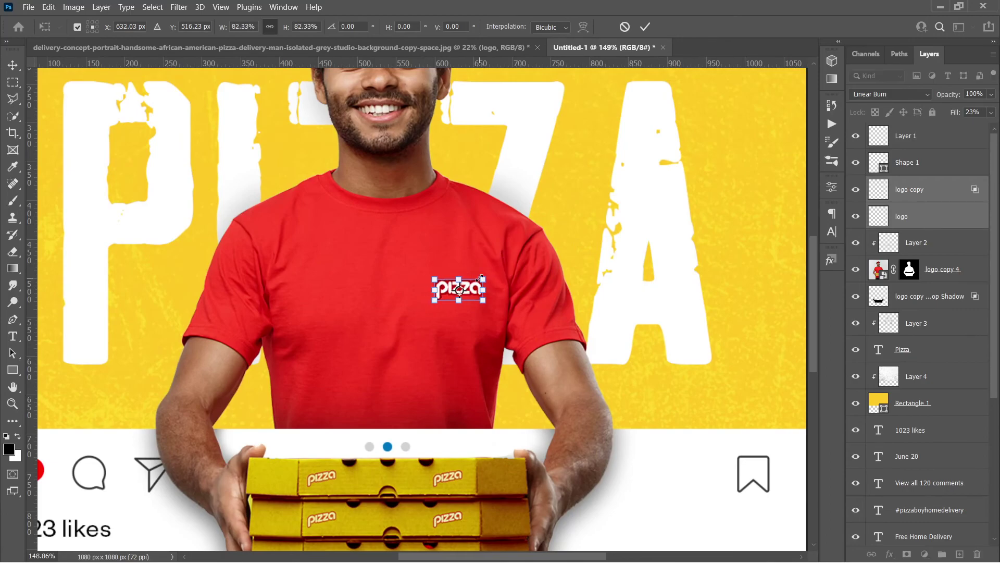